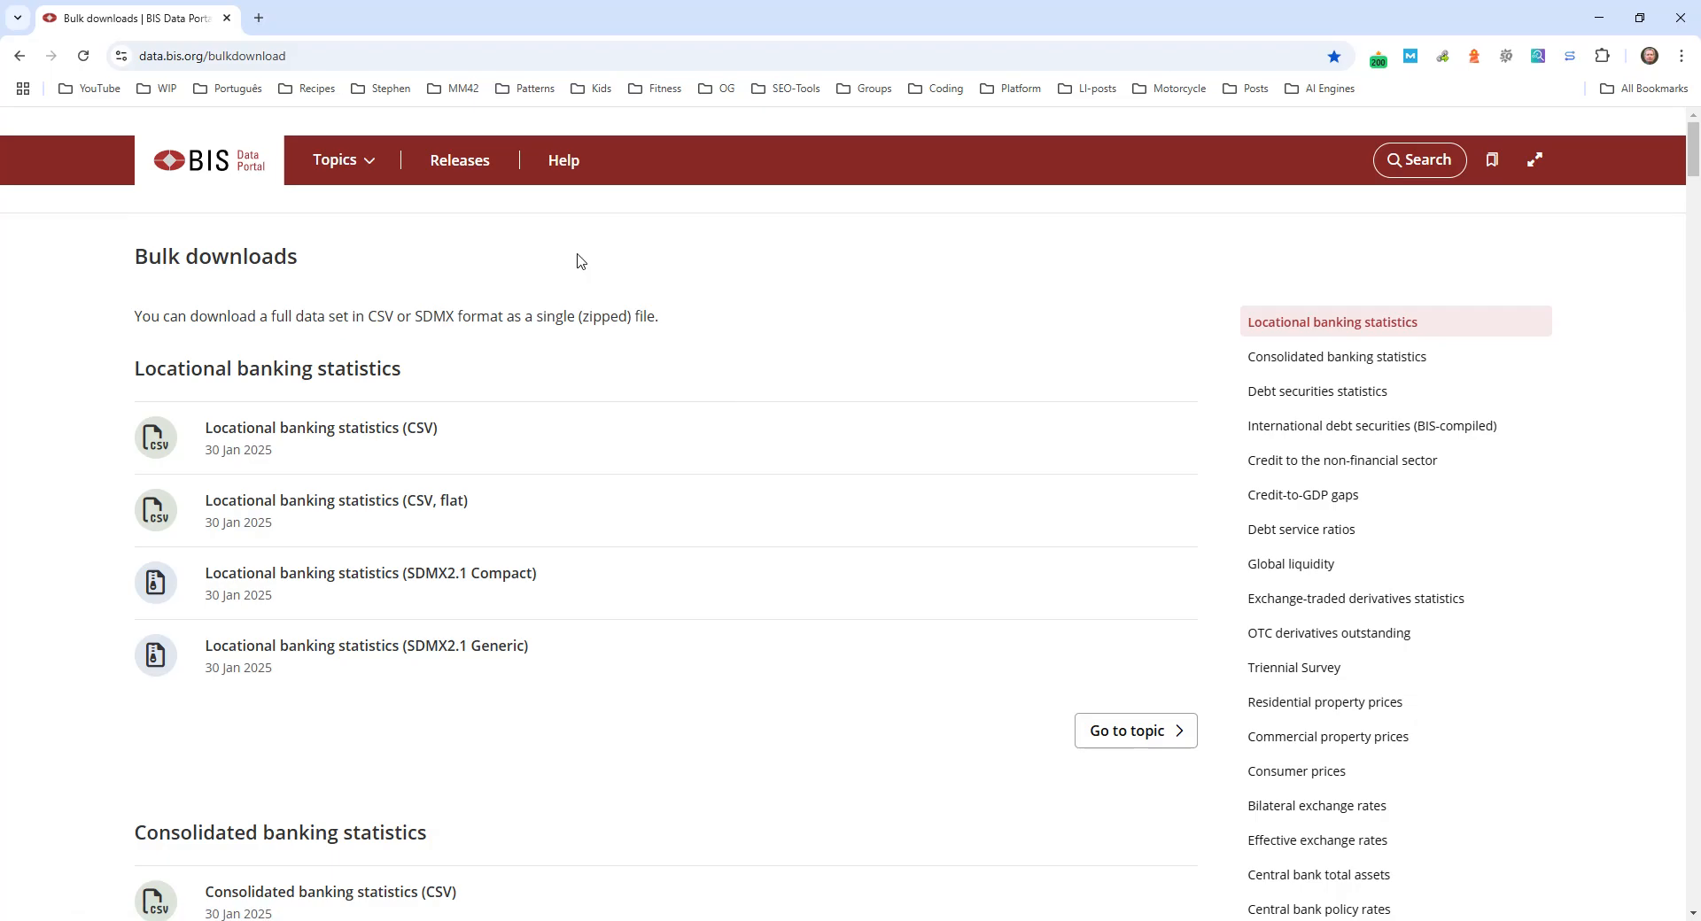
Step: Open the data page of the Residential property prices topic under Property prices
{"action": "left_click", "coordinate": [354, 168]}
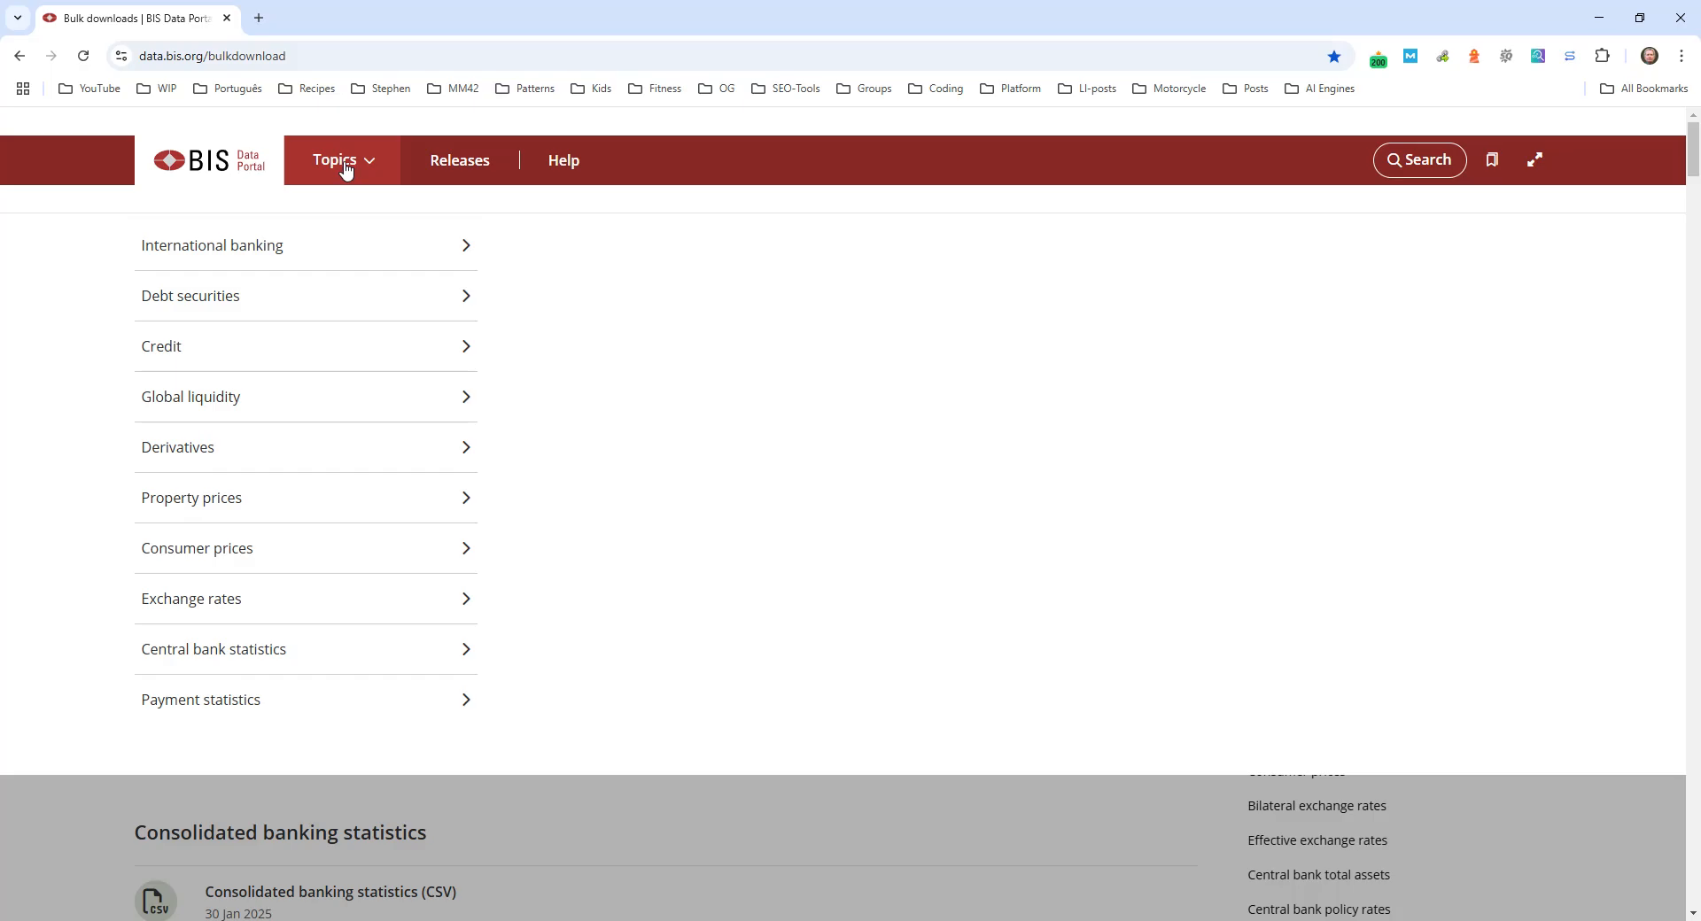
{"action": "mouse_move", "coordinate": [220, 507]}
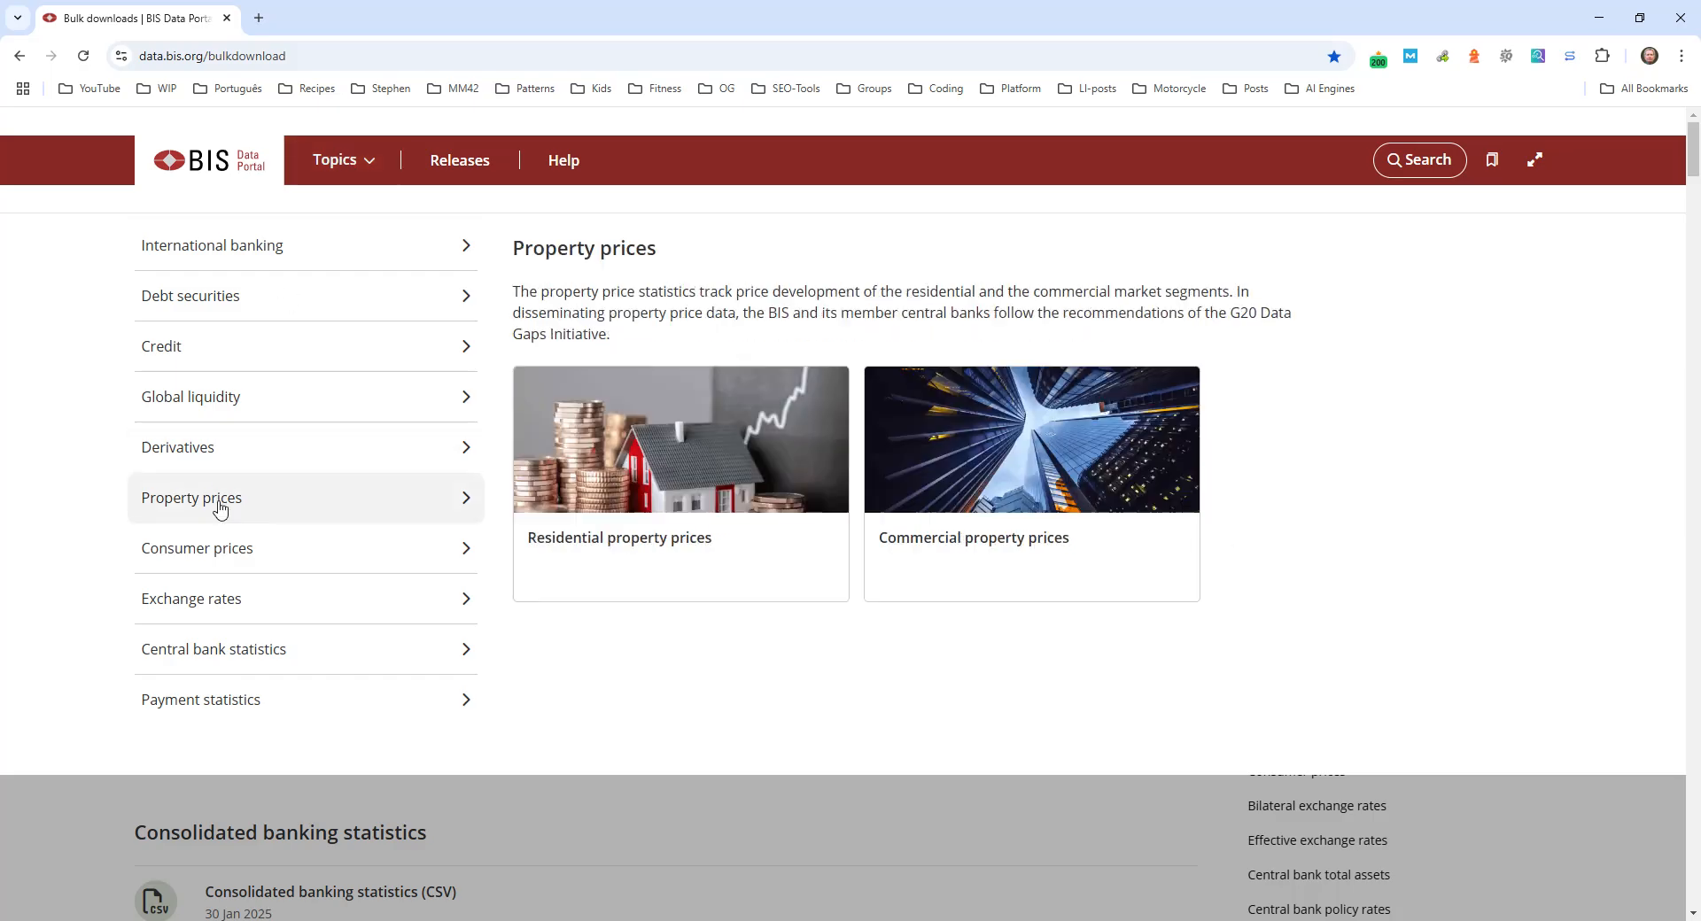
{"action": "mouse_move", "coordinate": [713, 459]}
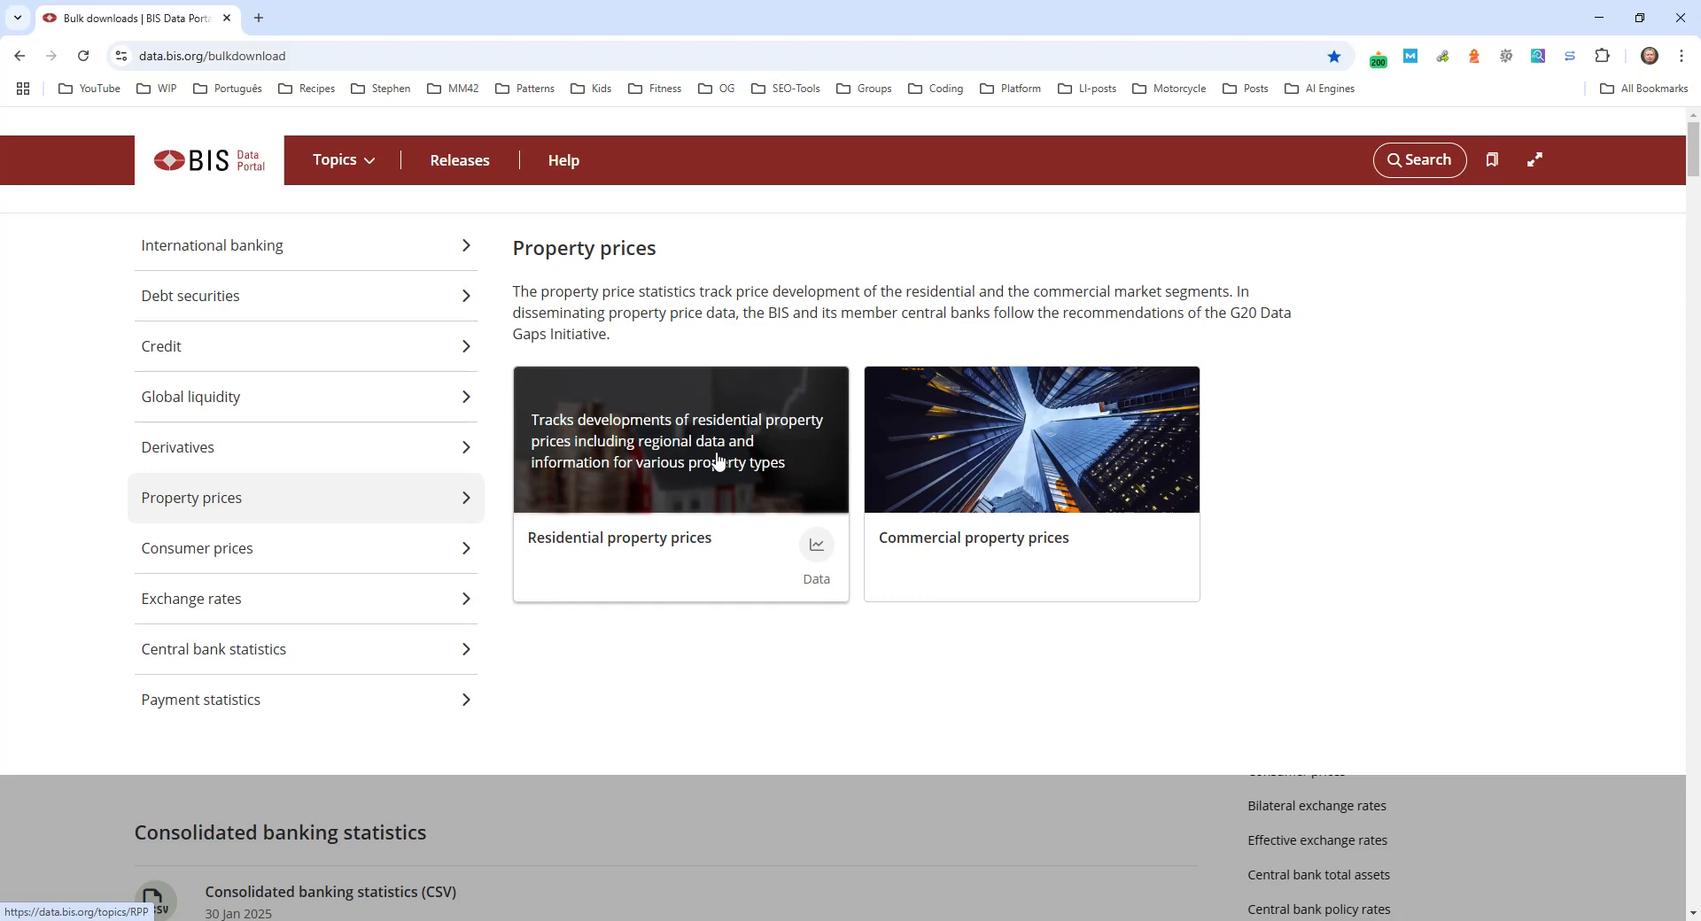
{"action": "left_click", "coordinate": [717, 459]}
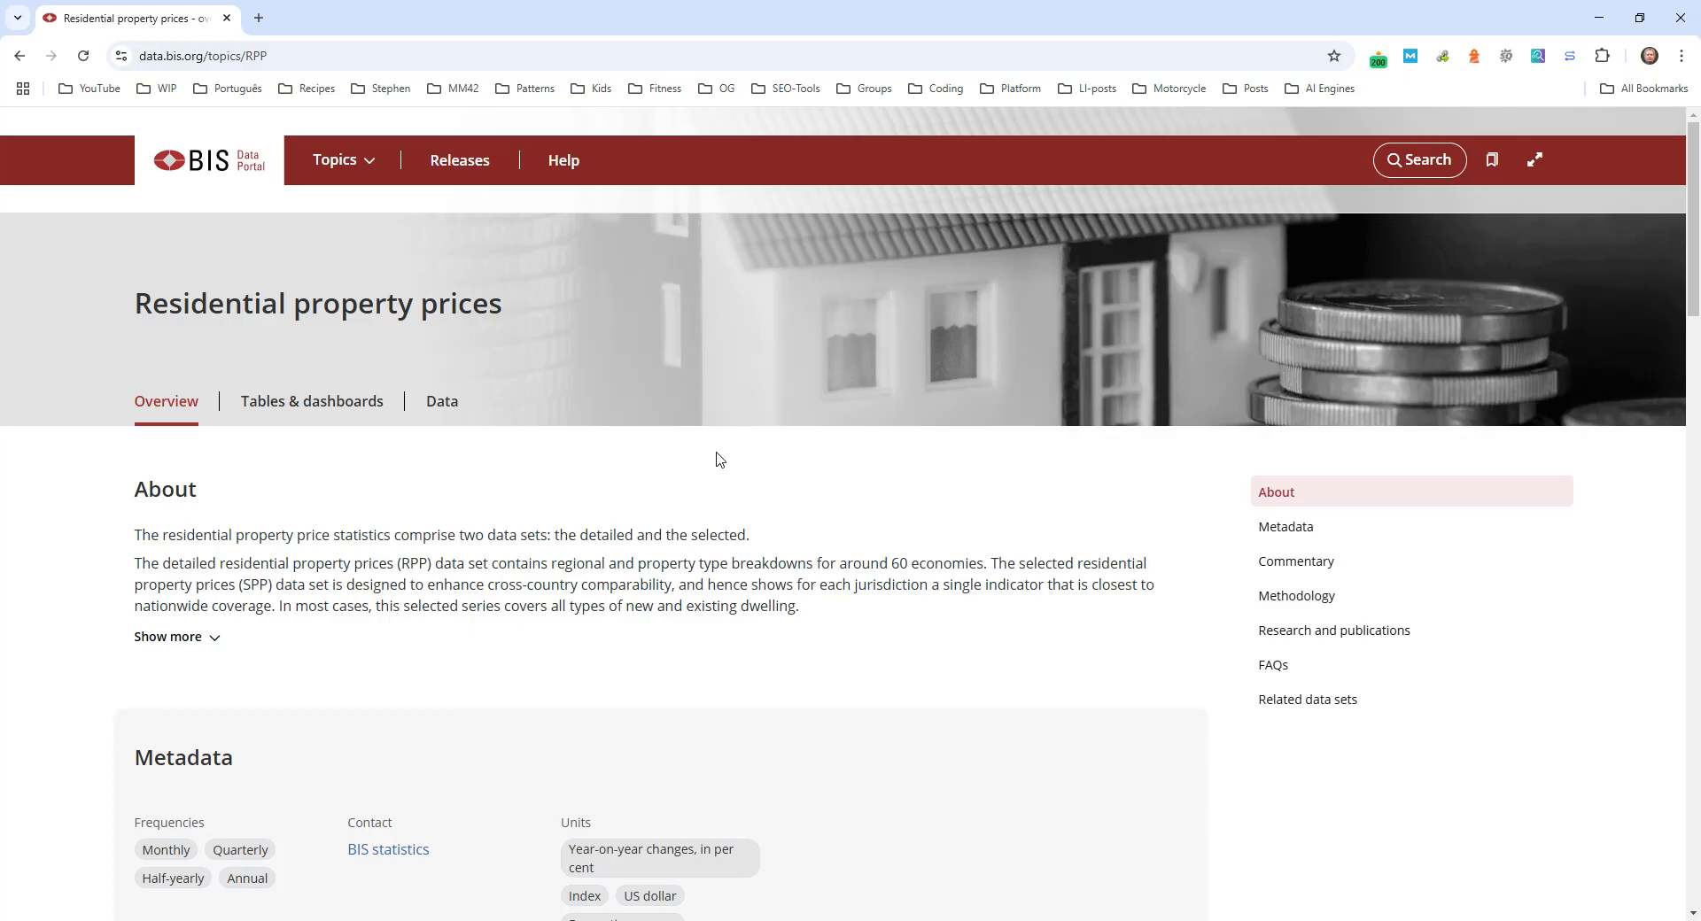
{"action": "left_click", "coordinate": [442, 407]}
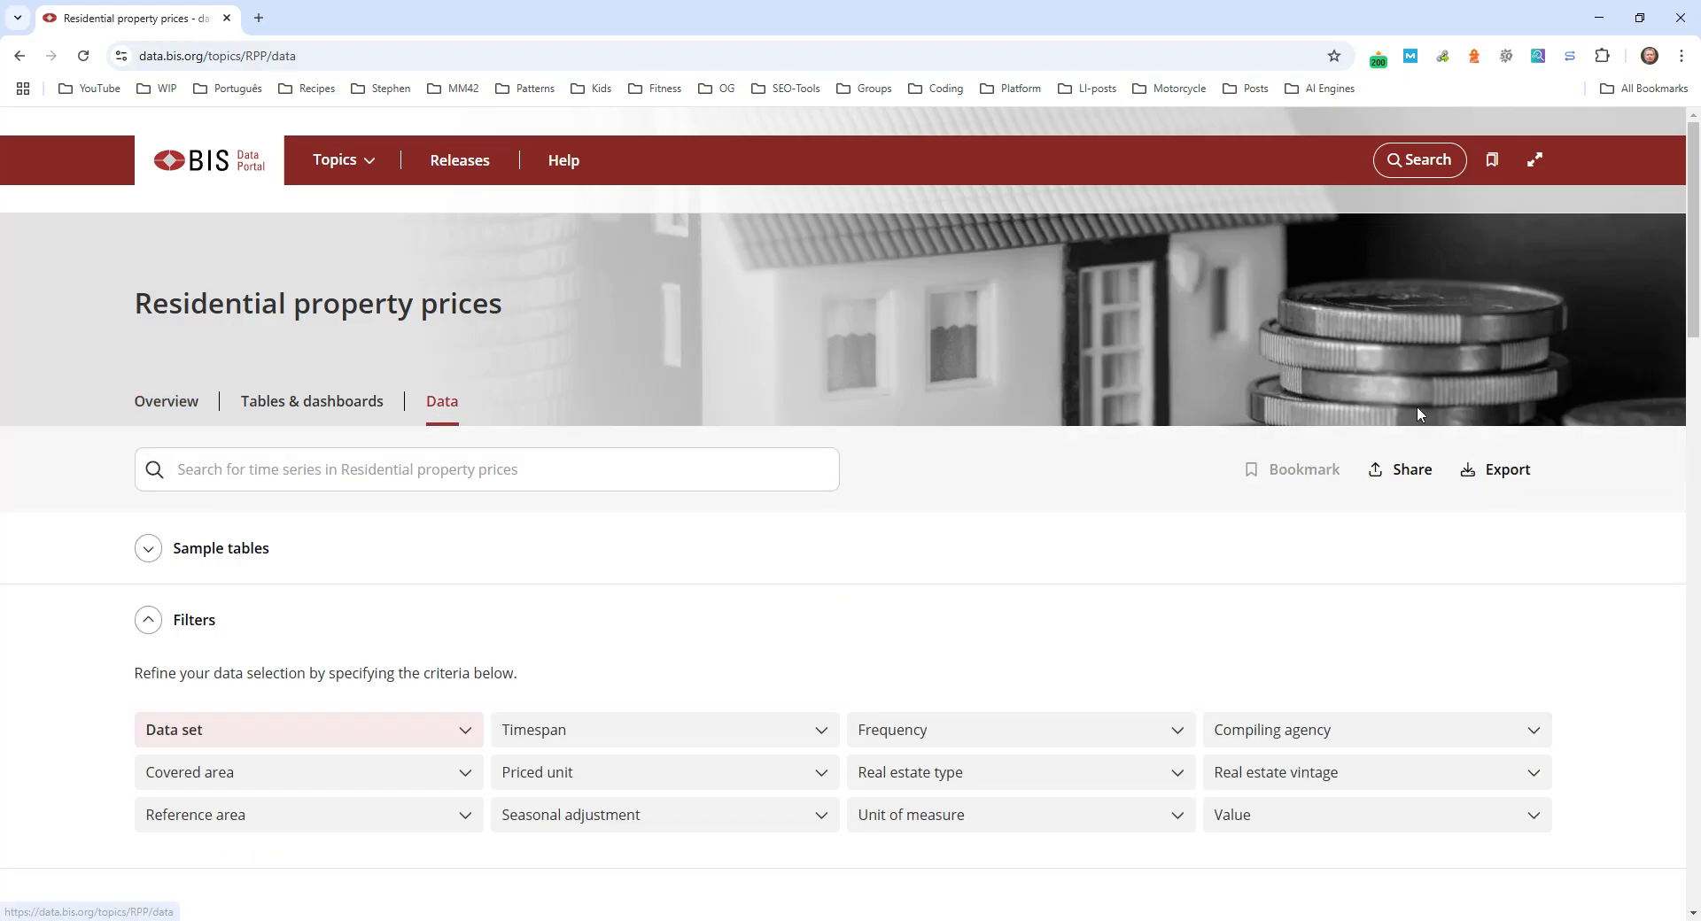
Step: Export the bulk download Selected residential property prices (CSV) and save WS_SPP_csv_col.zip in the RavelTutorialPage17 folder
{"action": "left_click", "coordinate": [1504, 481]}
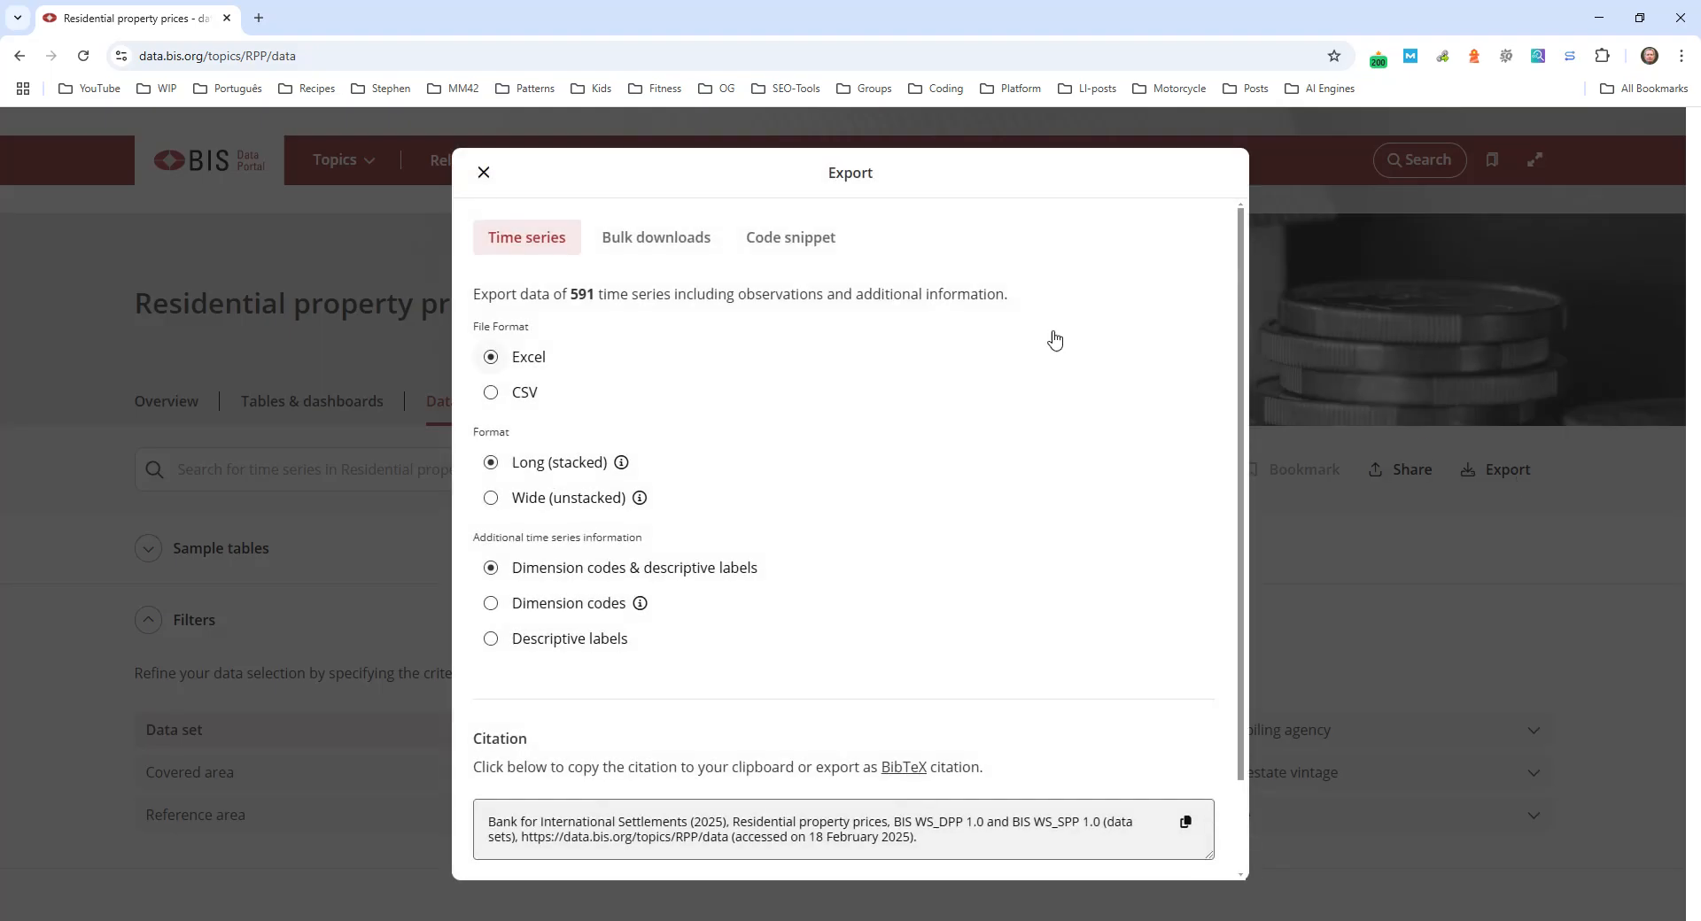
{"action": "left_click", "coordinate": [677, 235]}
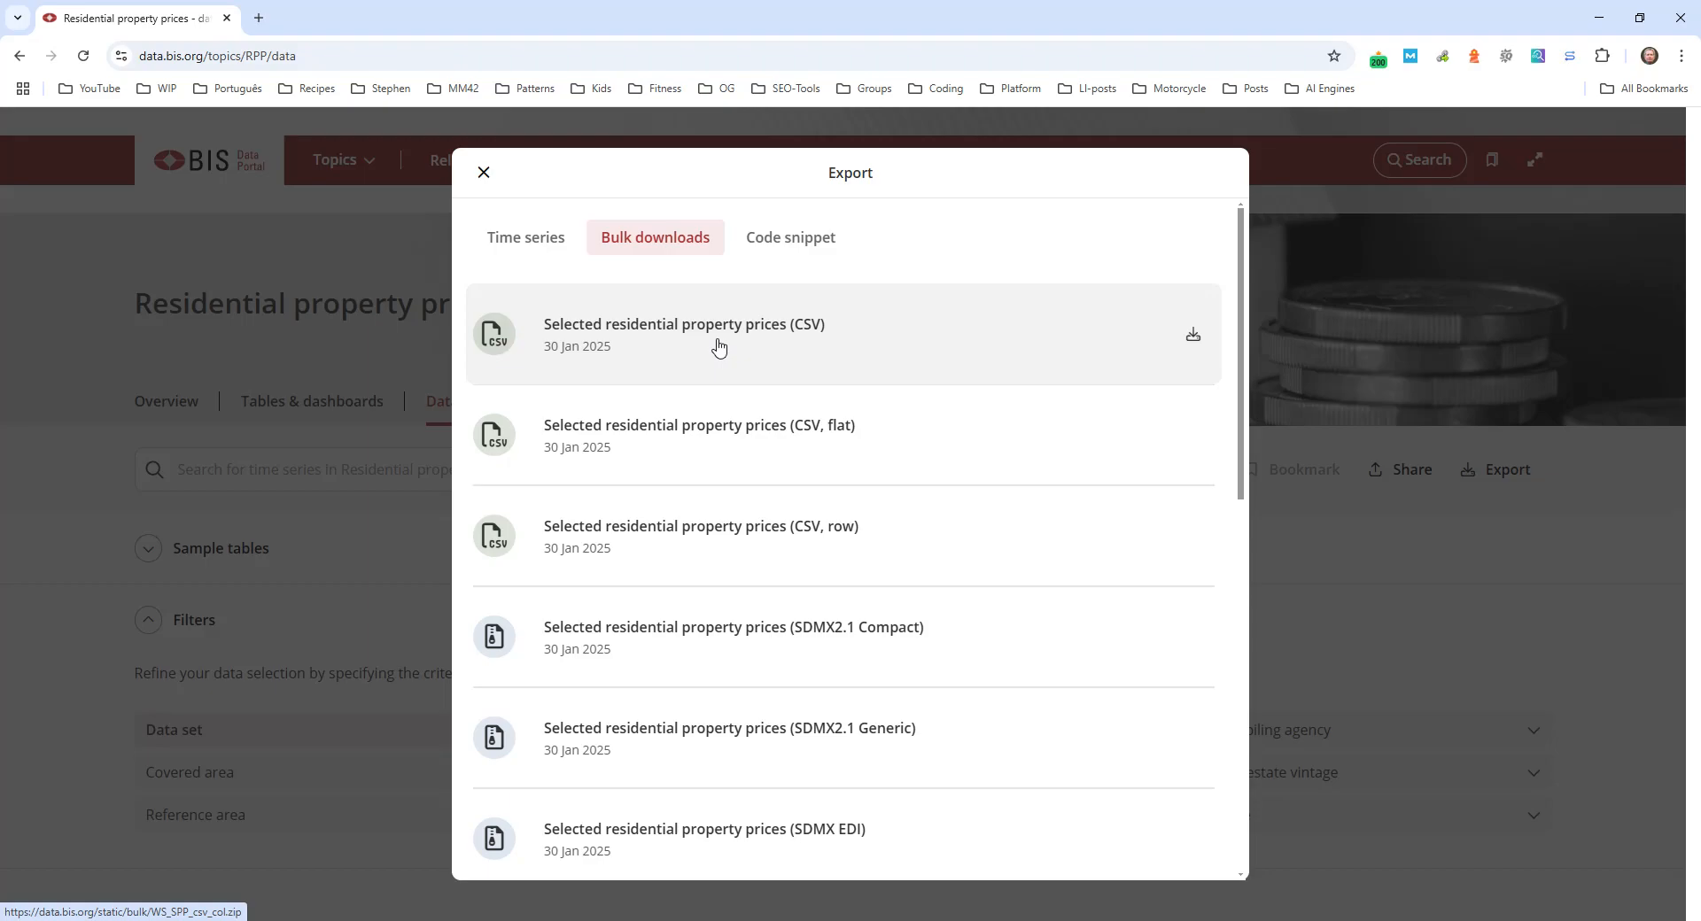
{"action": "left_click", "coordinate": [767, 336]}
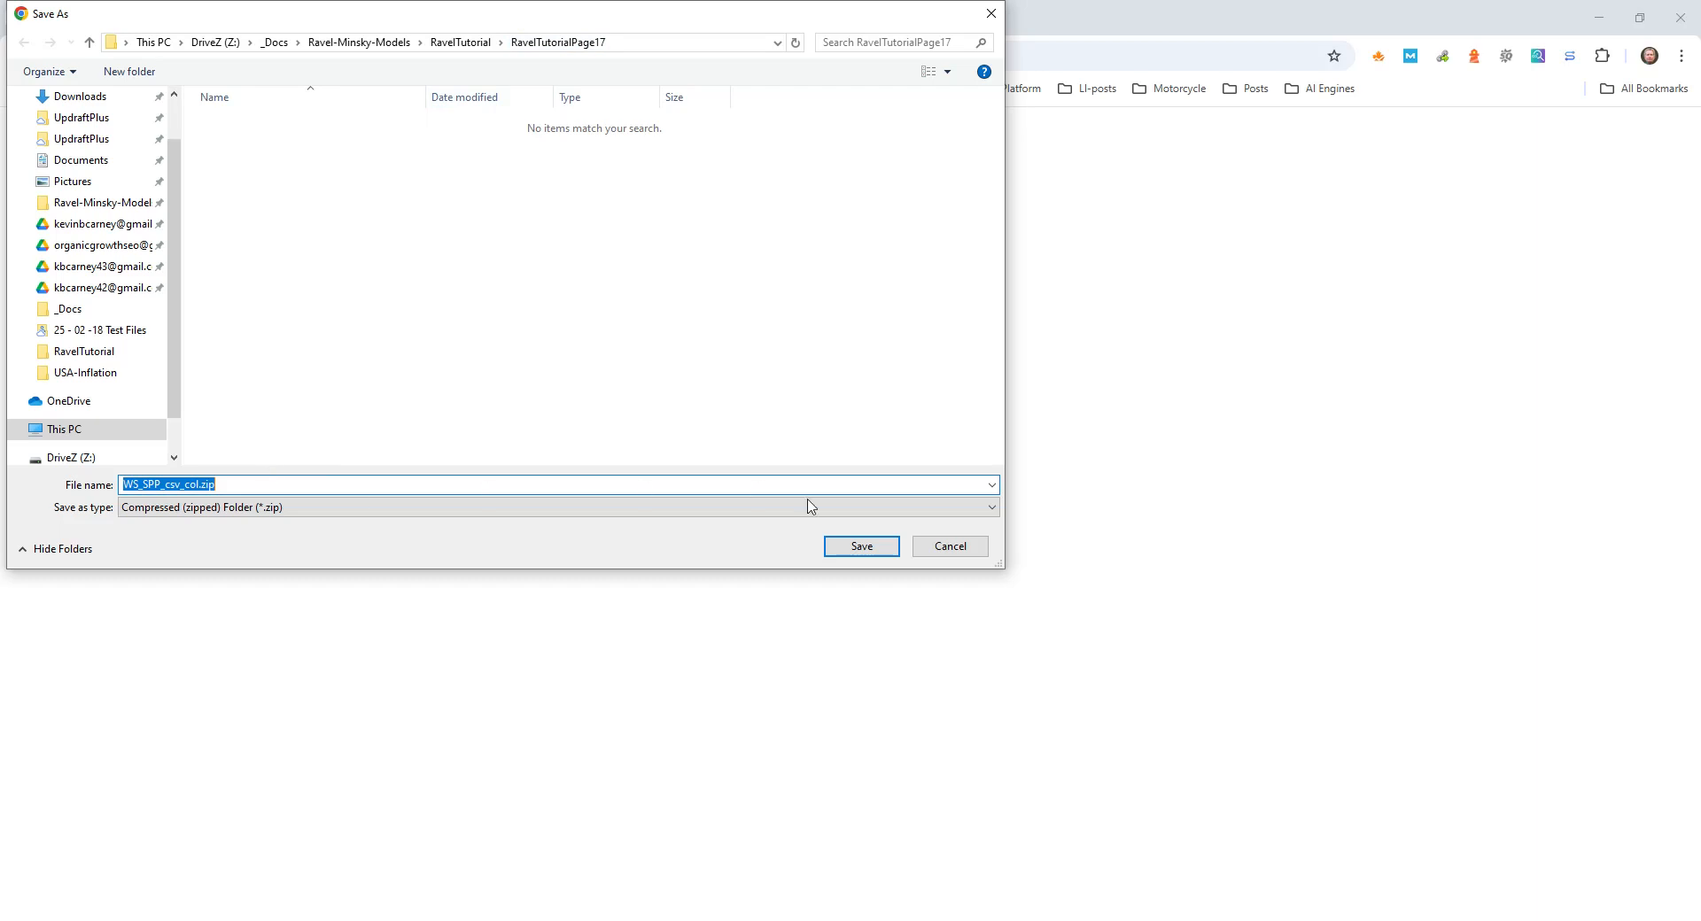
{"action": "left_click", "coordinate": [839, 549]}
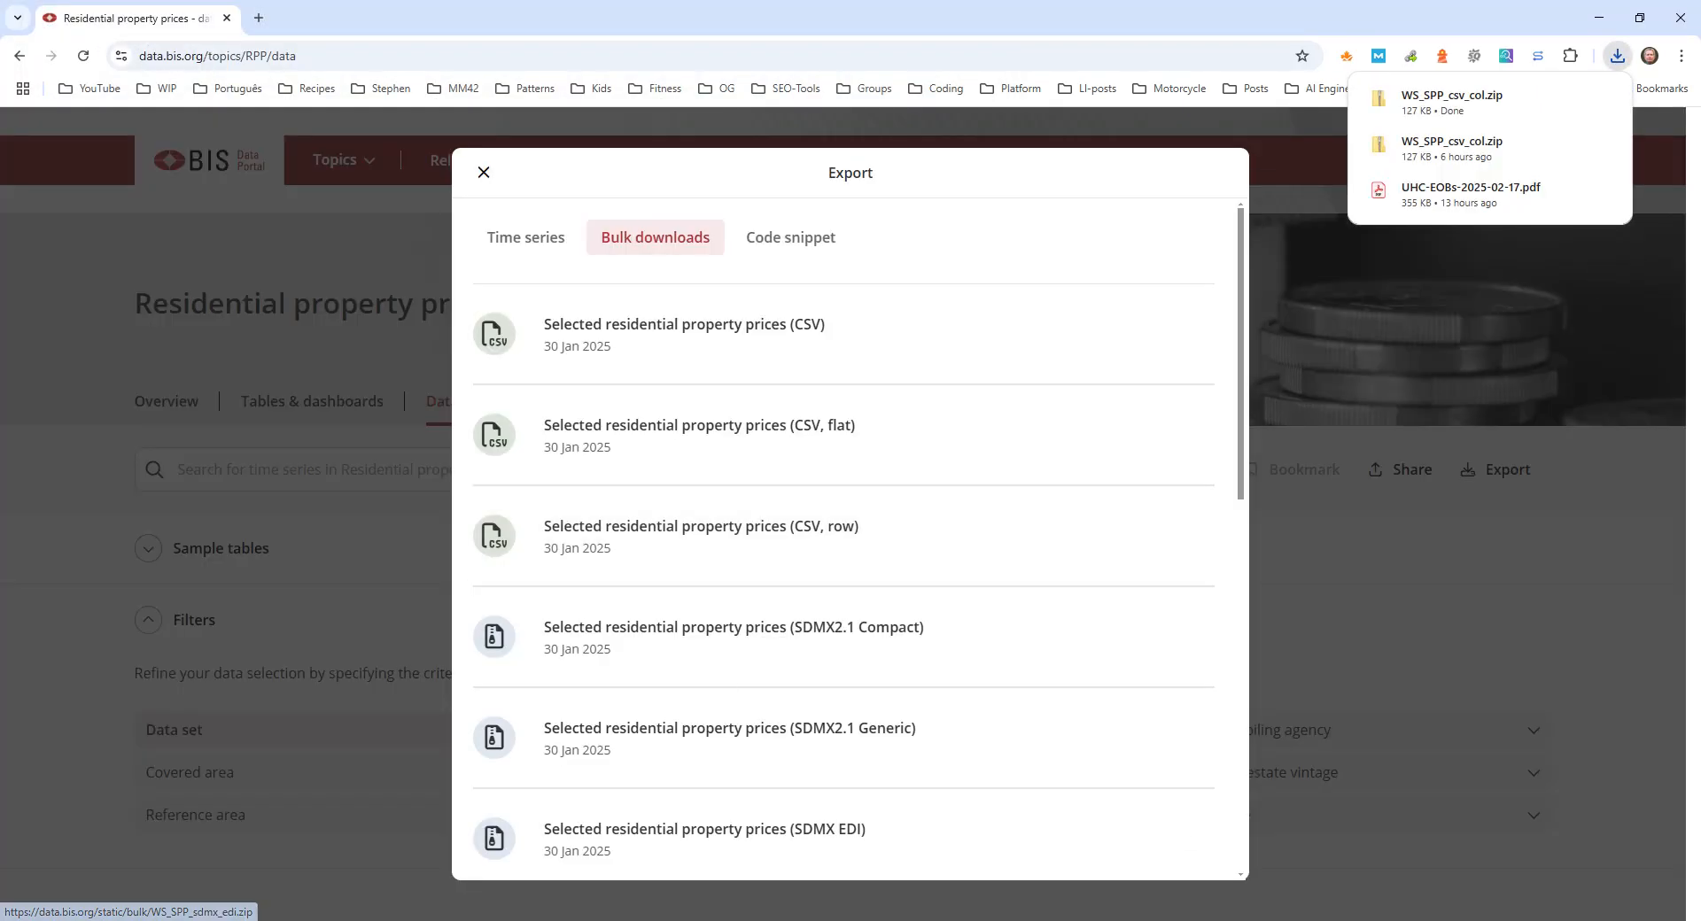
Step: Switch to File Explorer and extract WS_SPP_csv_col.zip directly into the RavelTutorialPage17 folder
{"action": "left_click", "coordinate": [571, 893]}
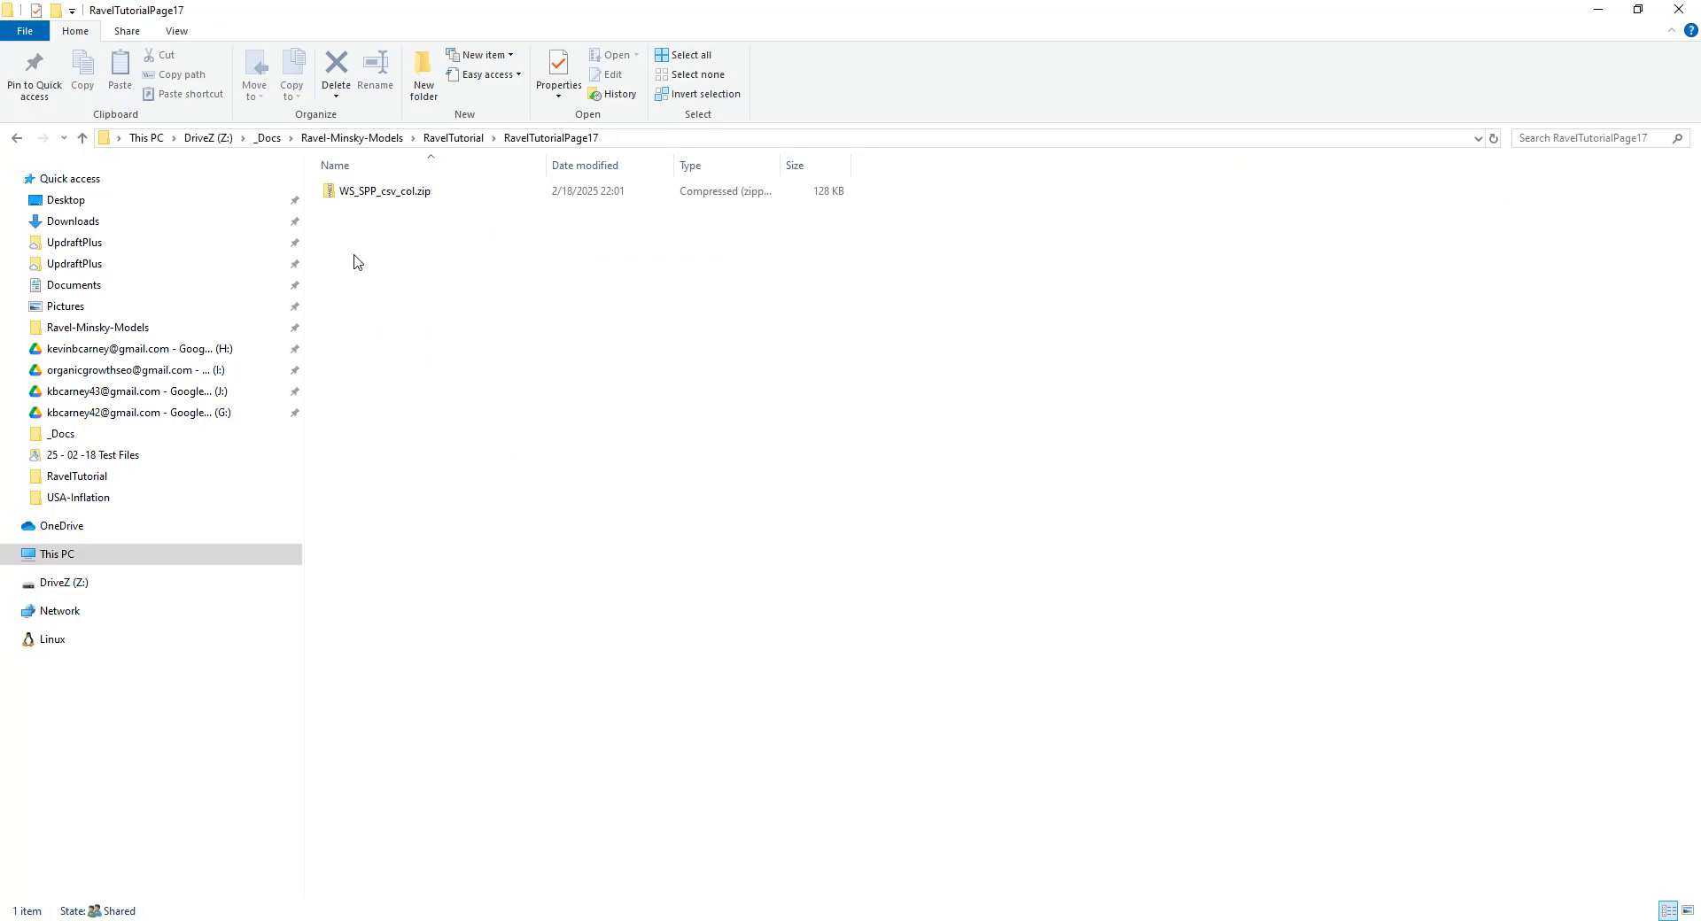
{"action": "left_click", "coordinate": [336, 197]}
{"action": "right_click", "coordinate": [336, 201]}
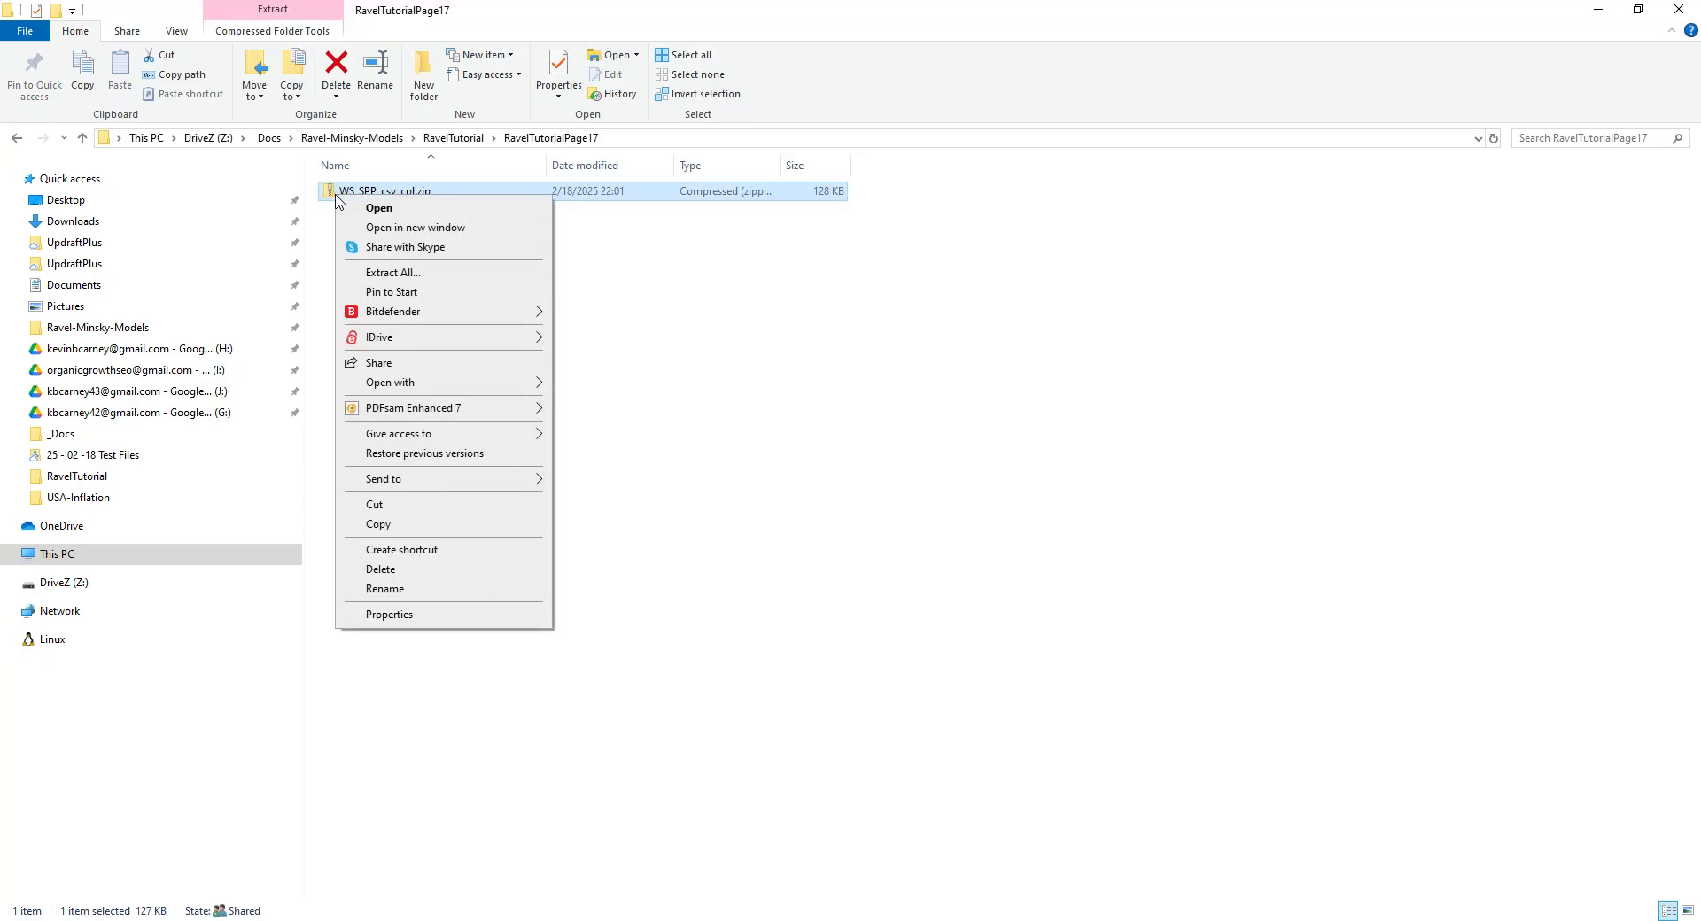
{"action": "left_click", "coordinate": [397, 275]}
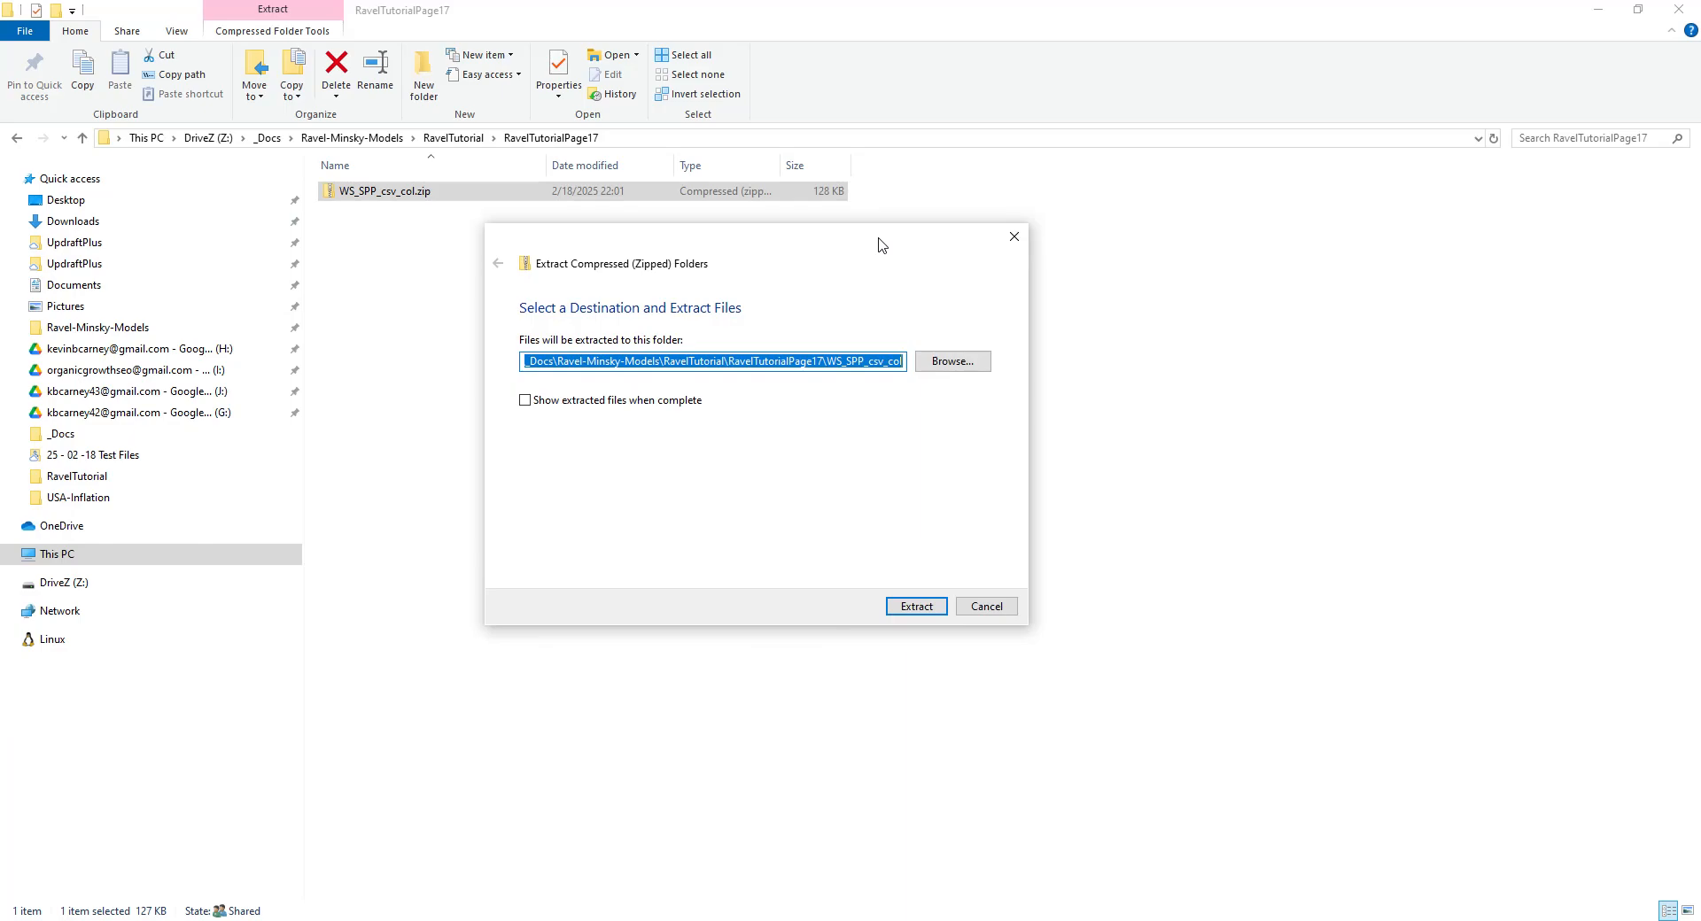
{"action": "left_click", "coordinate": [952, 363]}
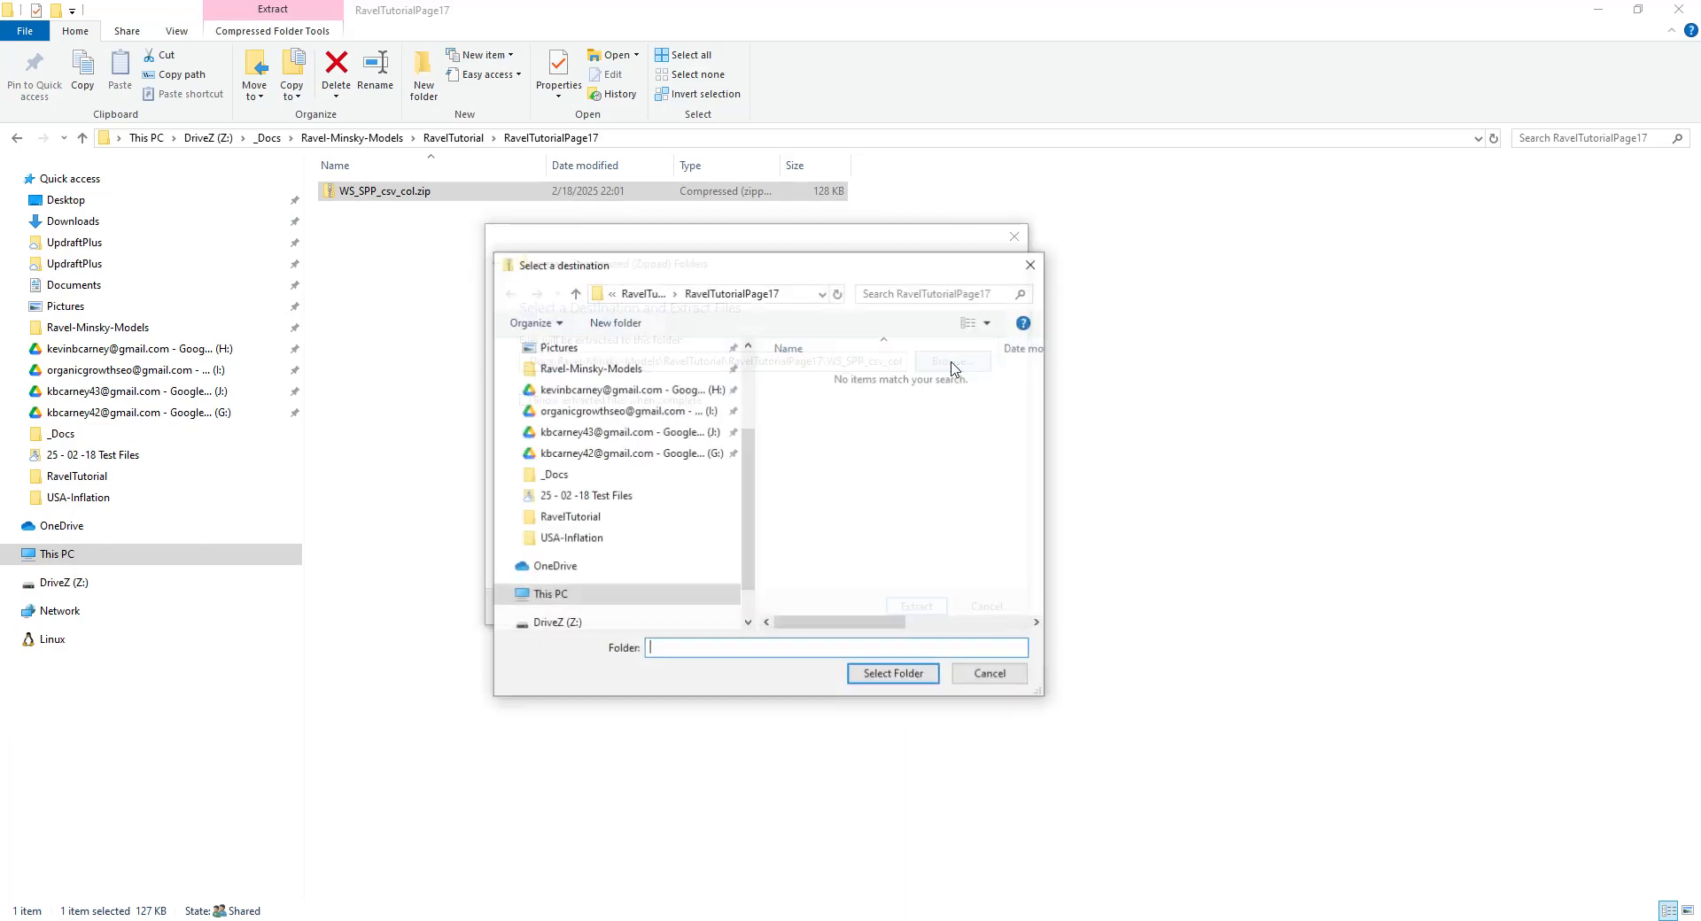
{"action": "left_click", "coordinate": [716, 295]}
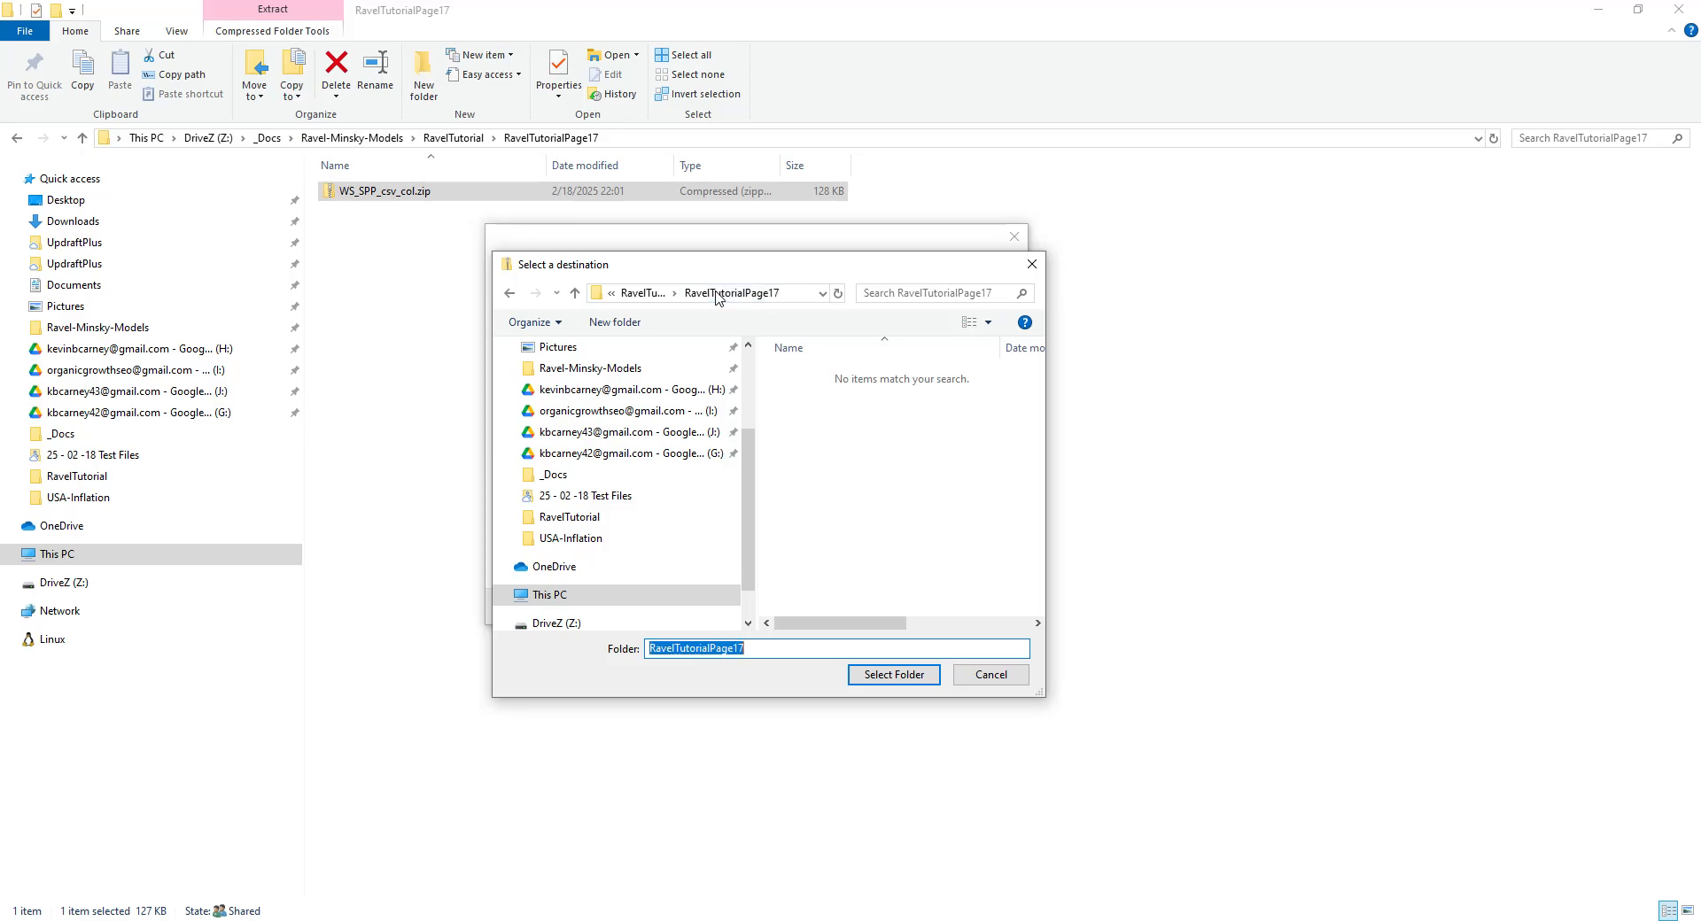
{"action": "left_click", "coordinate": [908, 677]}
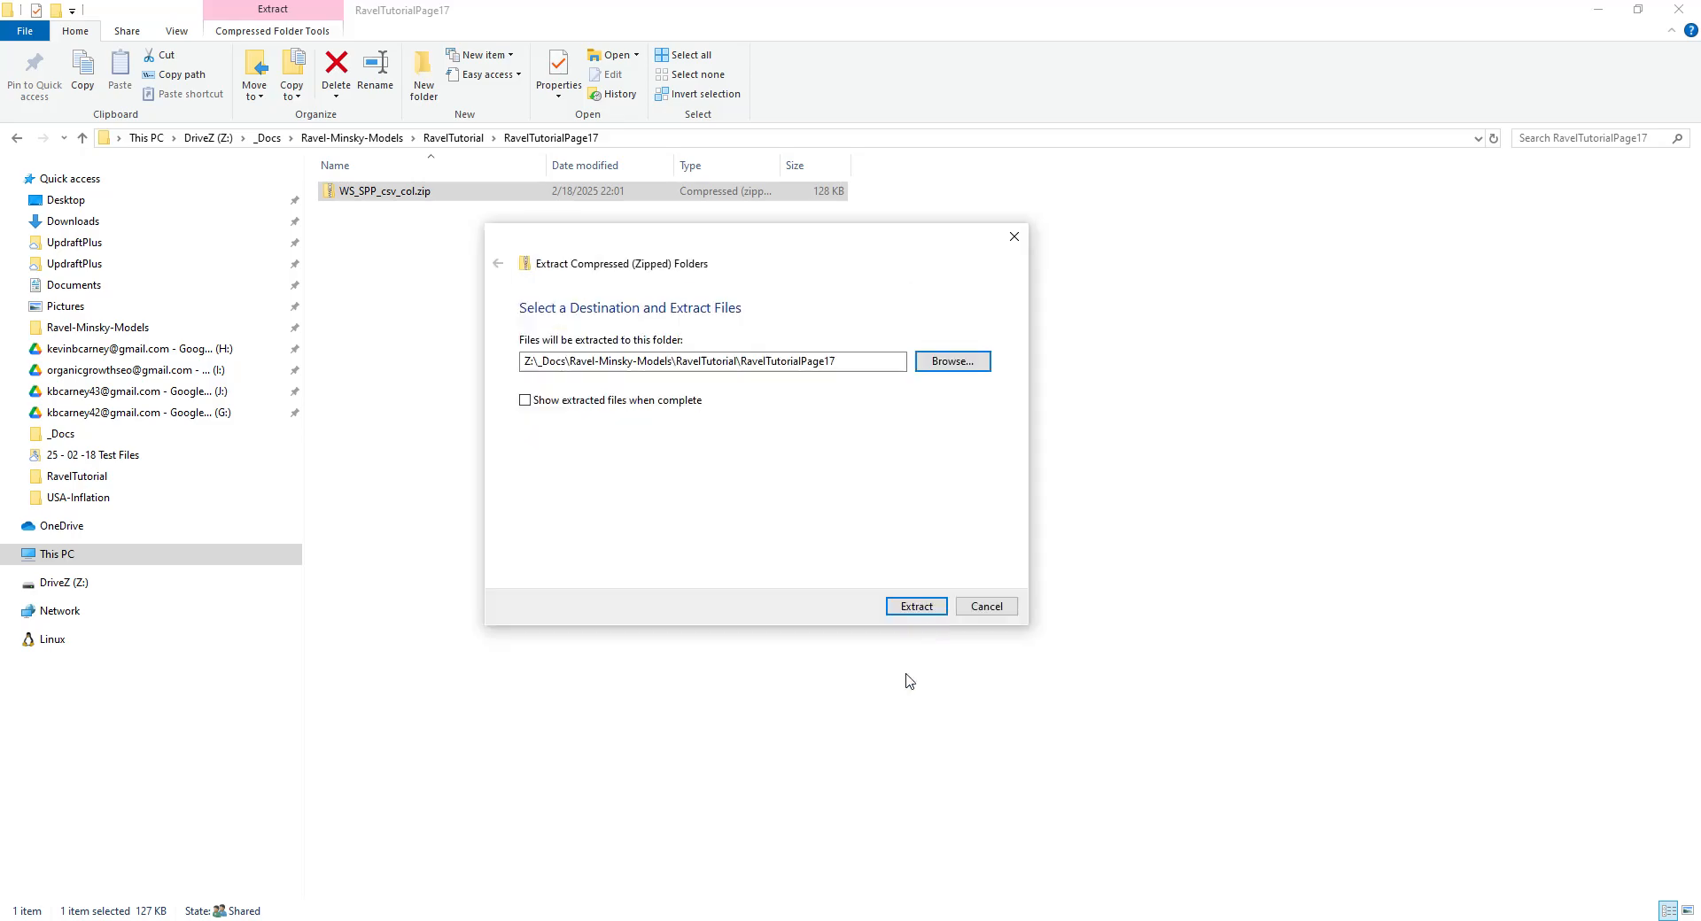
{"action": "left_click", "coordinate": [918, 609]}
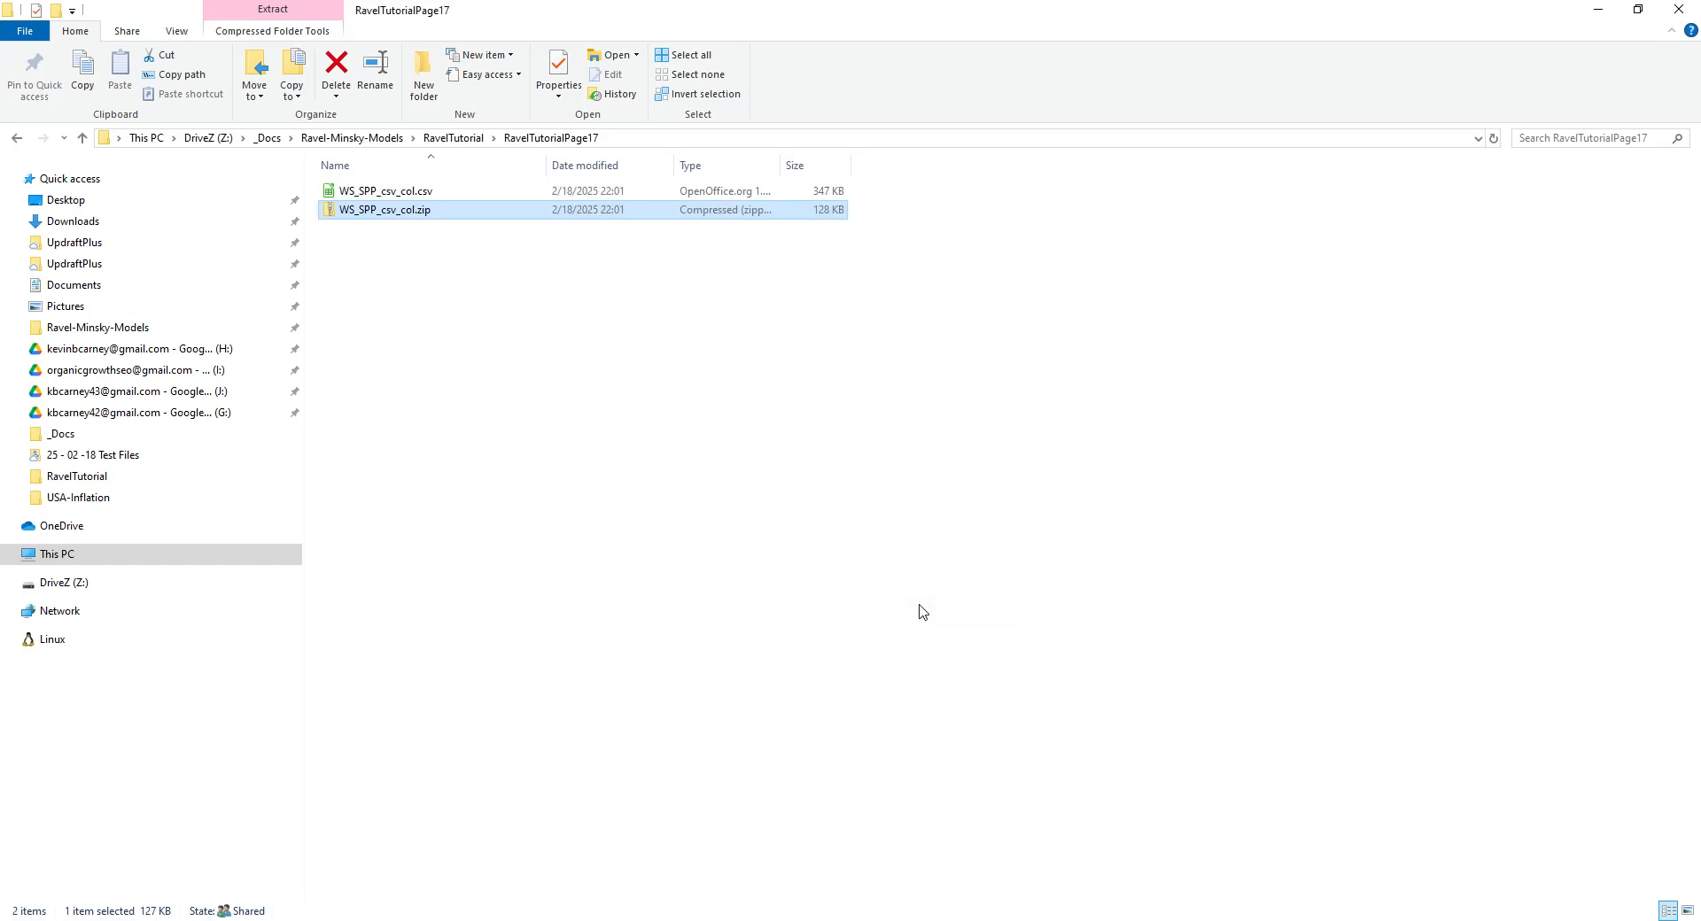
Step: Open the extracted WS_SPP_csv_col.csv in LibreOffice Calc, accepting the default text import settings
{"action": "right_click", "coordinate": [340, 199]}
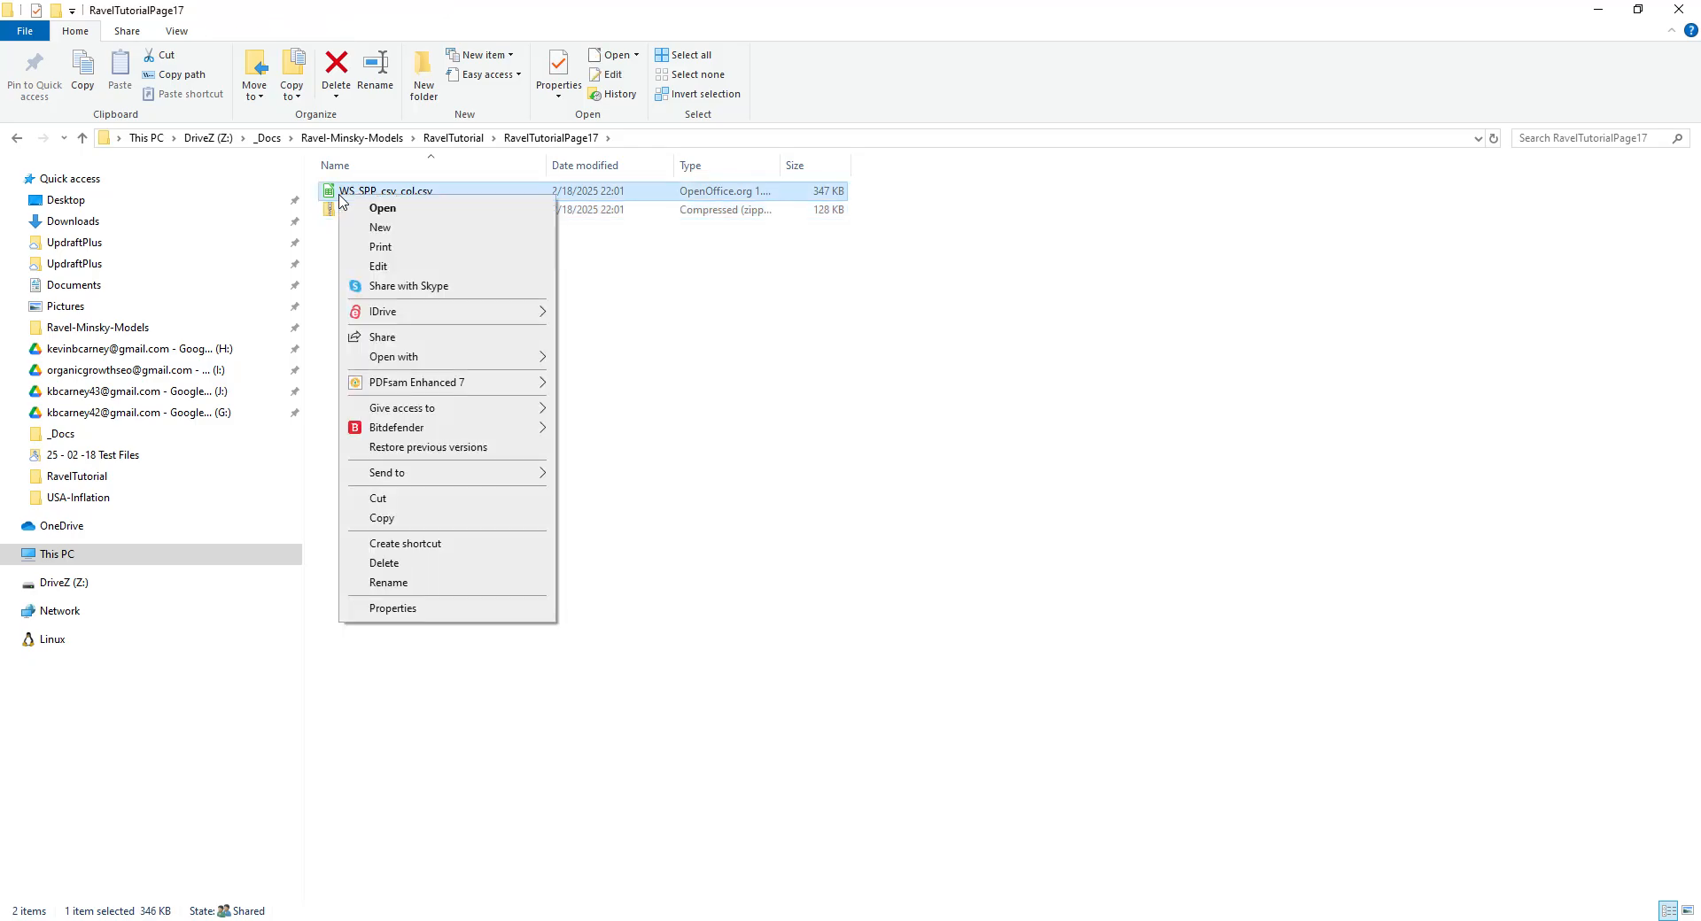
{"action": "left_click", "coordinate": [613, 271]}
{"action": "left_click", "coordinate": [340, 193]}
{"action": "double_click", "coordinate": [339, 193]}
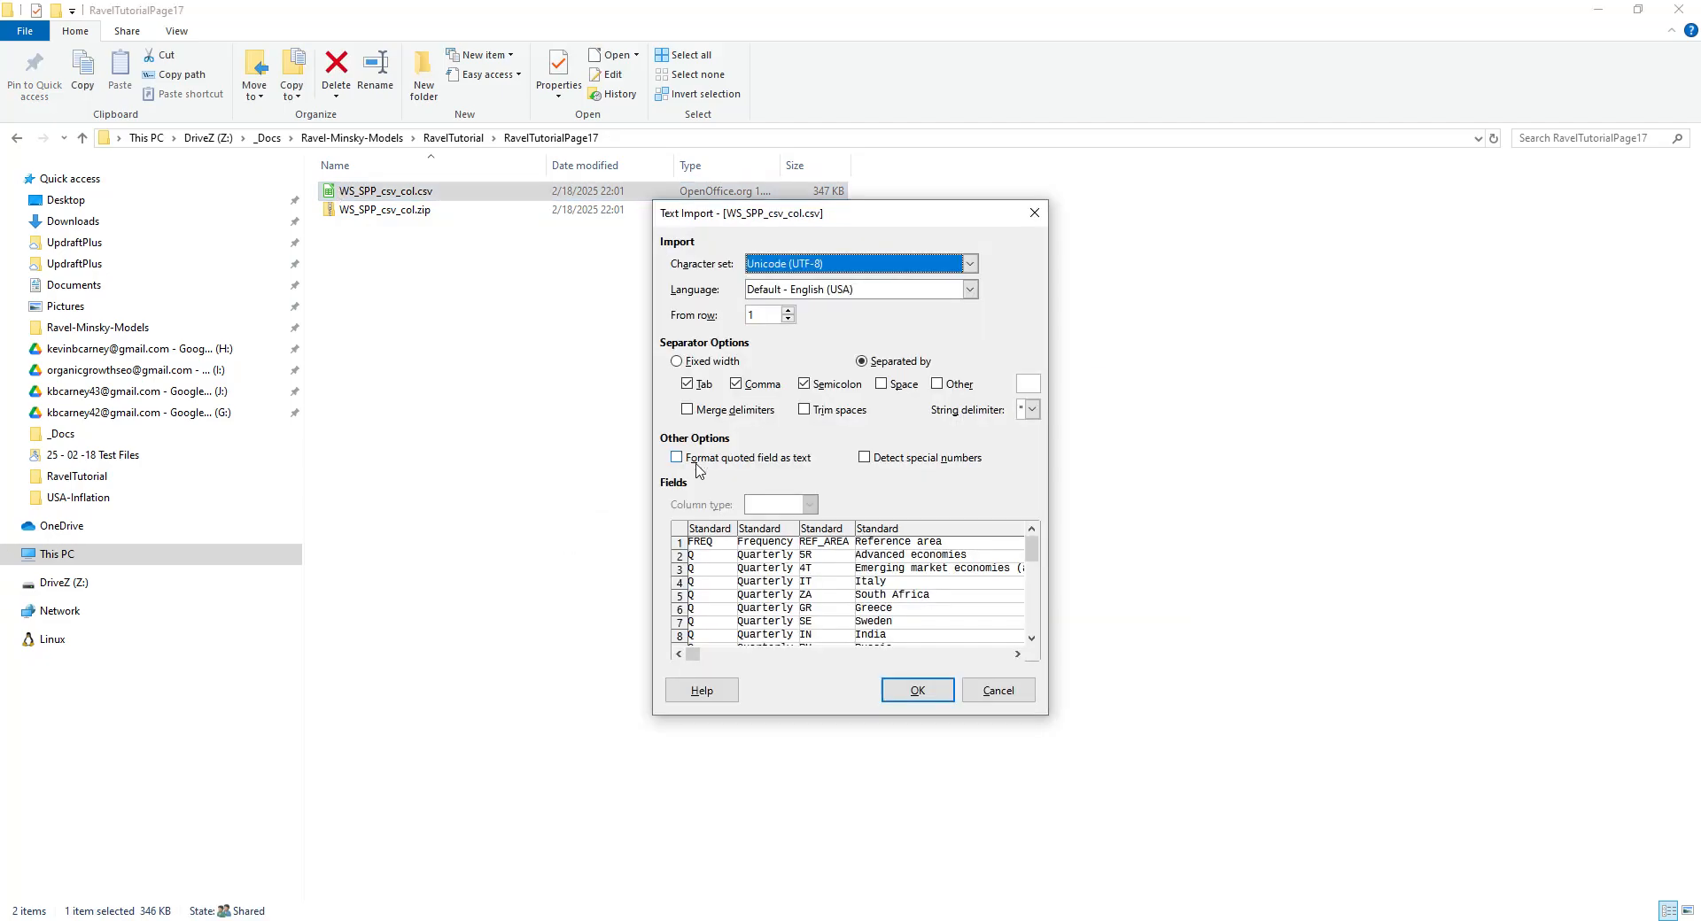
{"action": "left_click", "coordinate": [933, 698]}
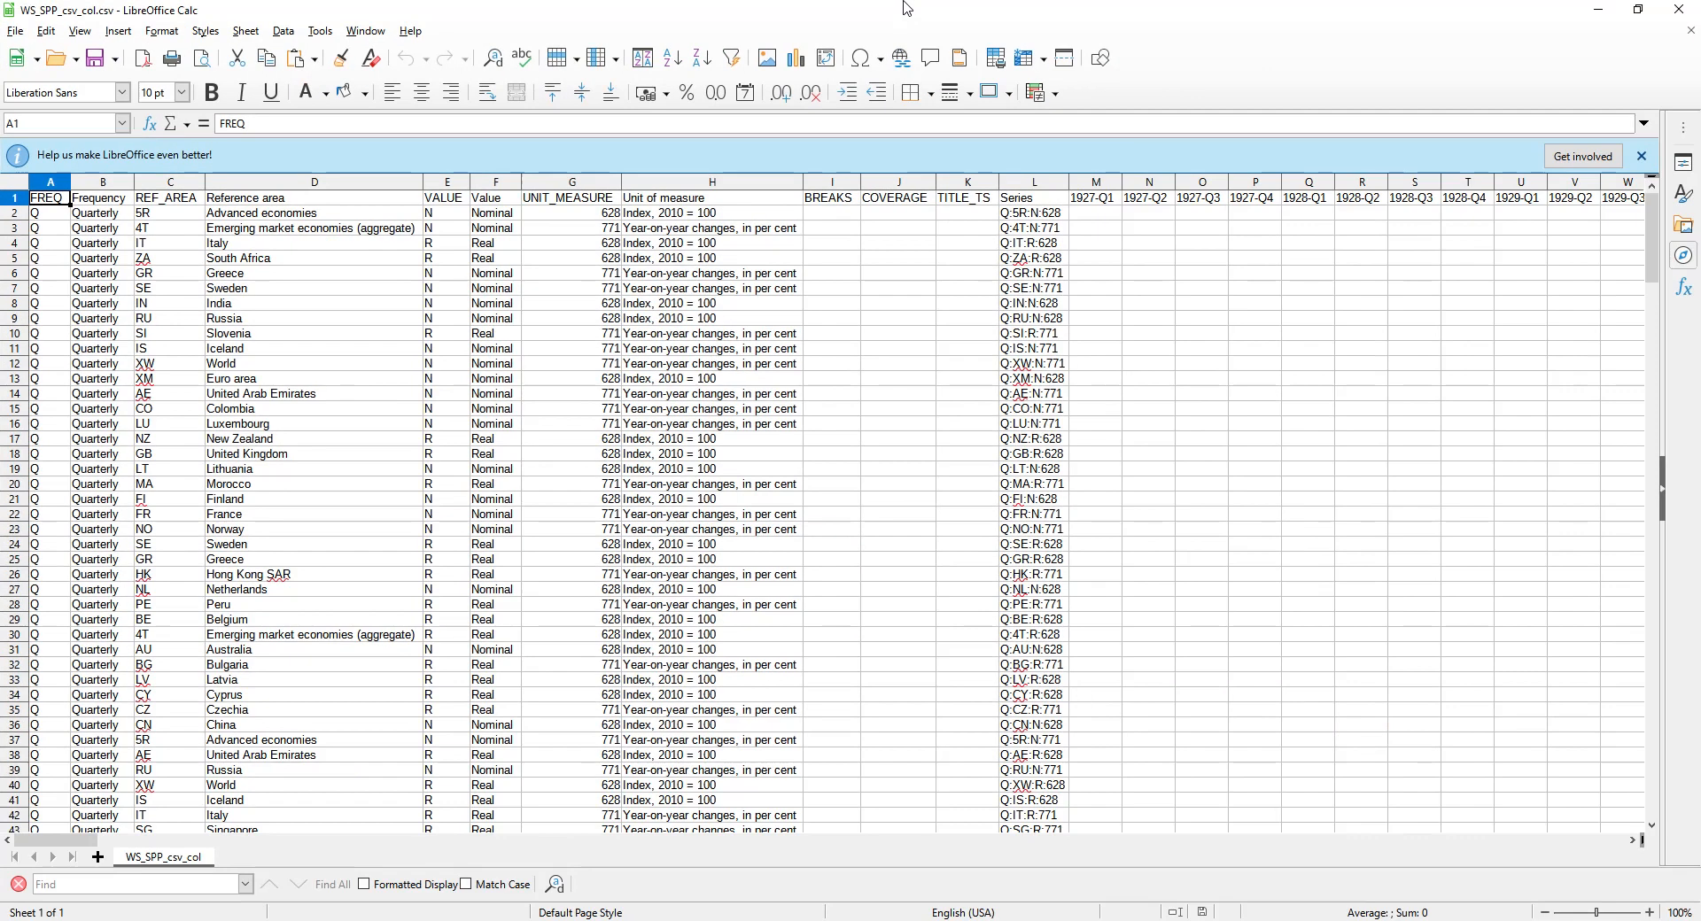
Step: Apply AutoFilter to the whole sheet so every column header gets a filter
{"action": "left_click", "coordinate": [18, 185]}
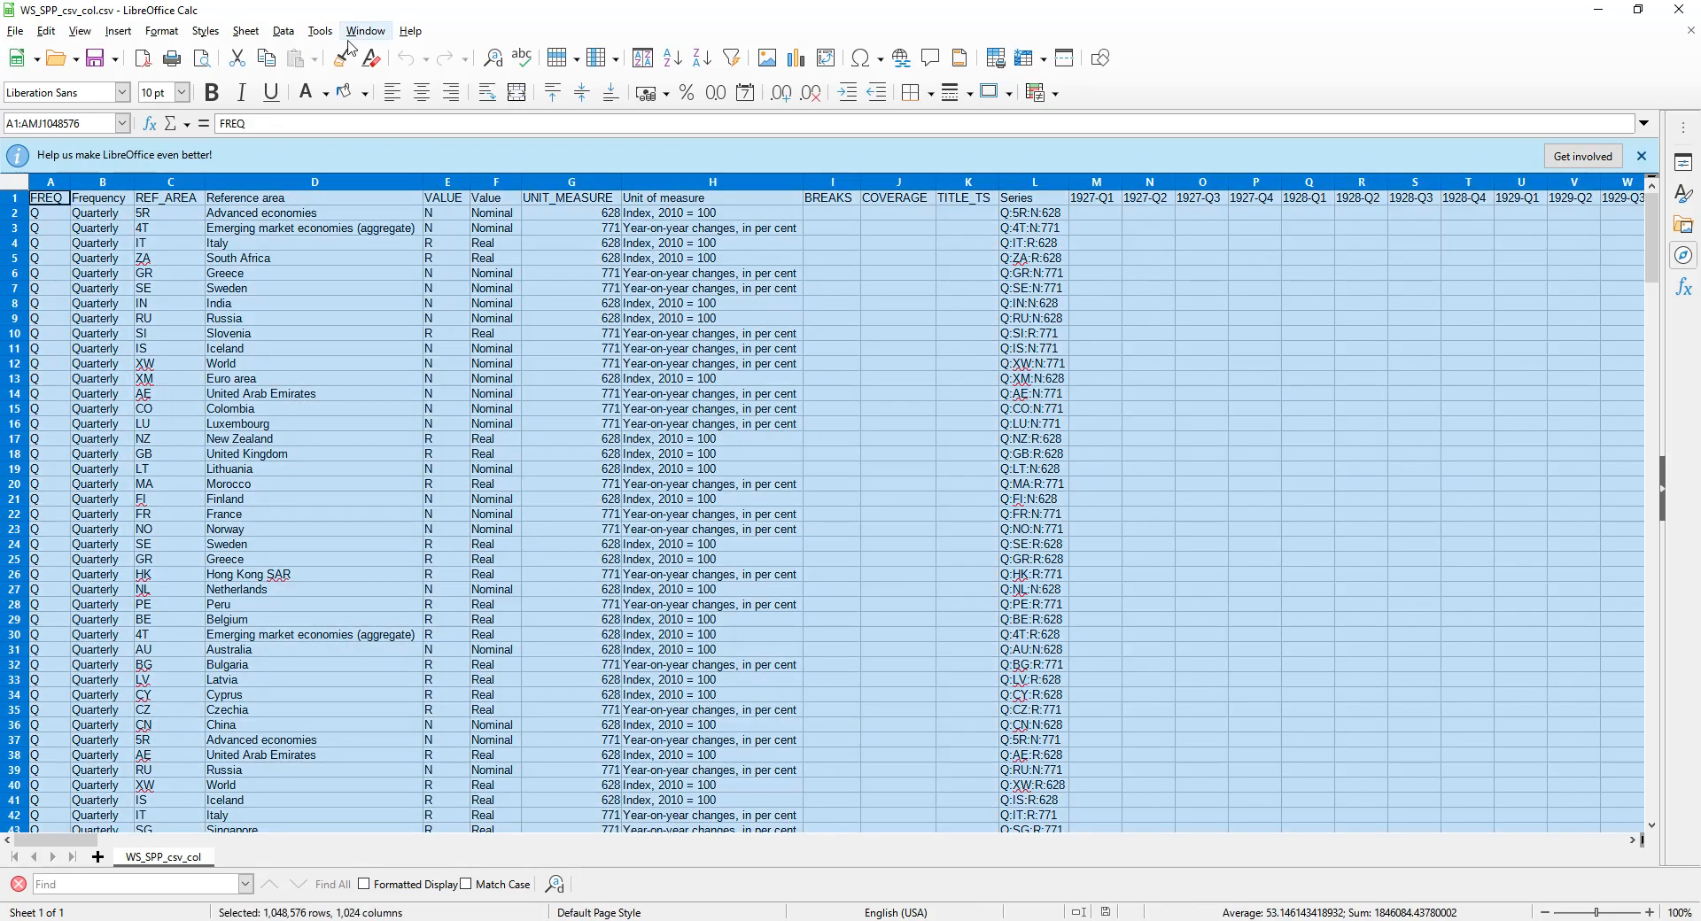
{"action": "left_click", "coordinate": [284, 32]}
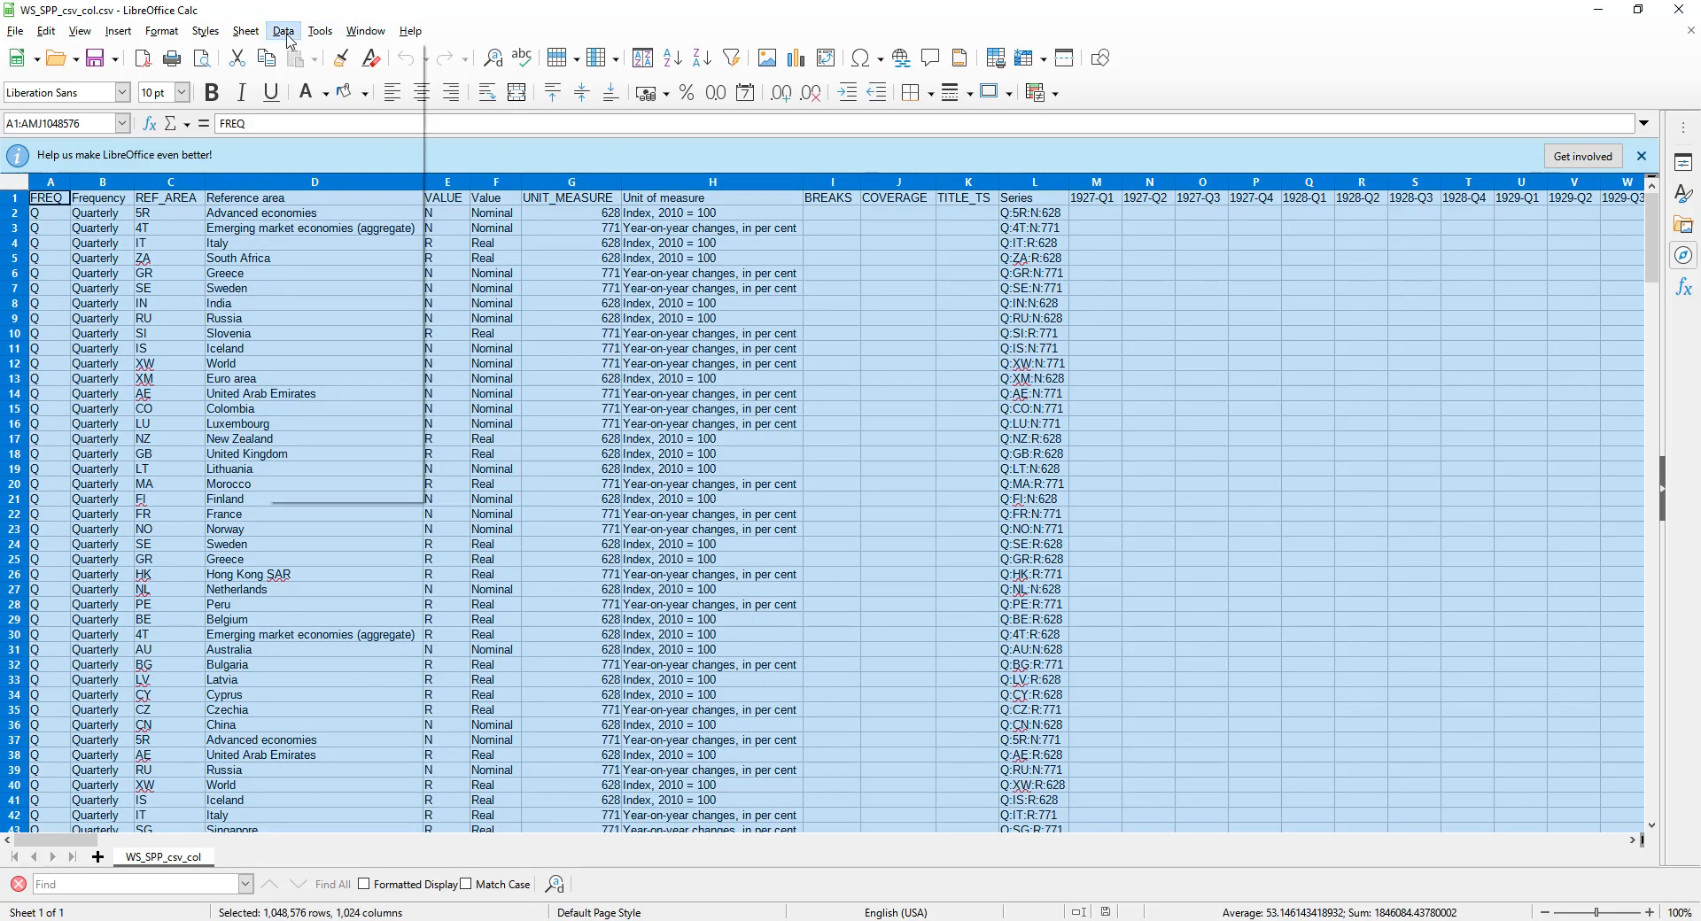
{"action": "left_click", "coordinate": [326, 124]}
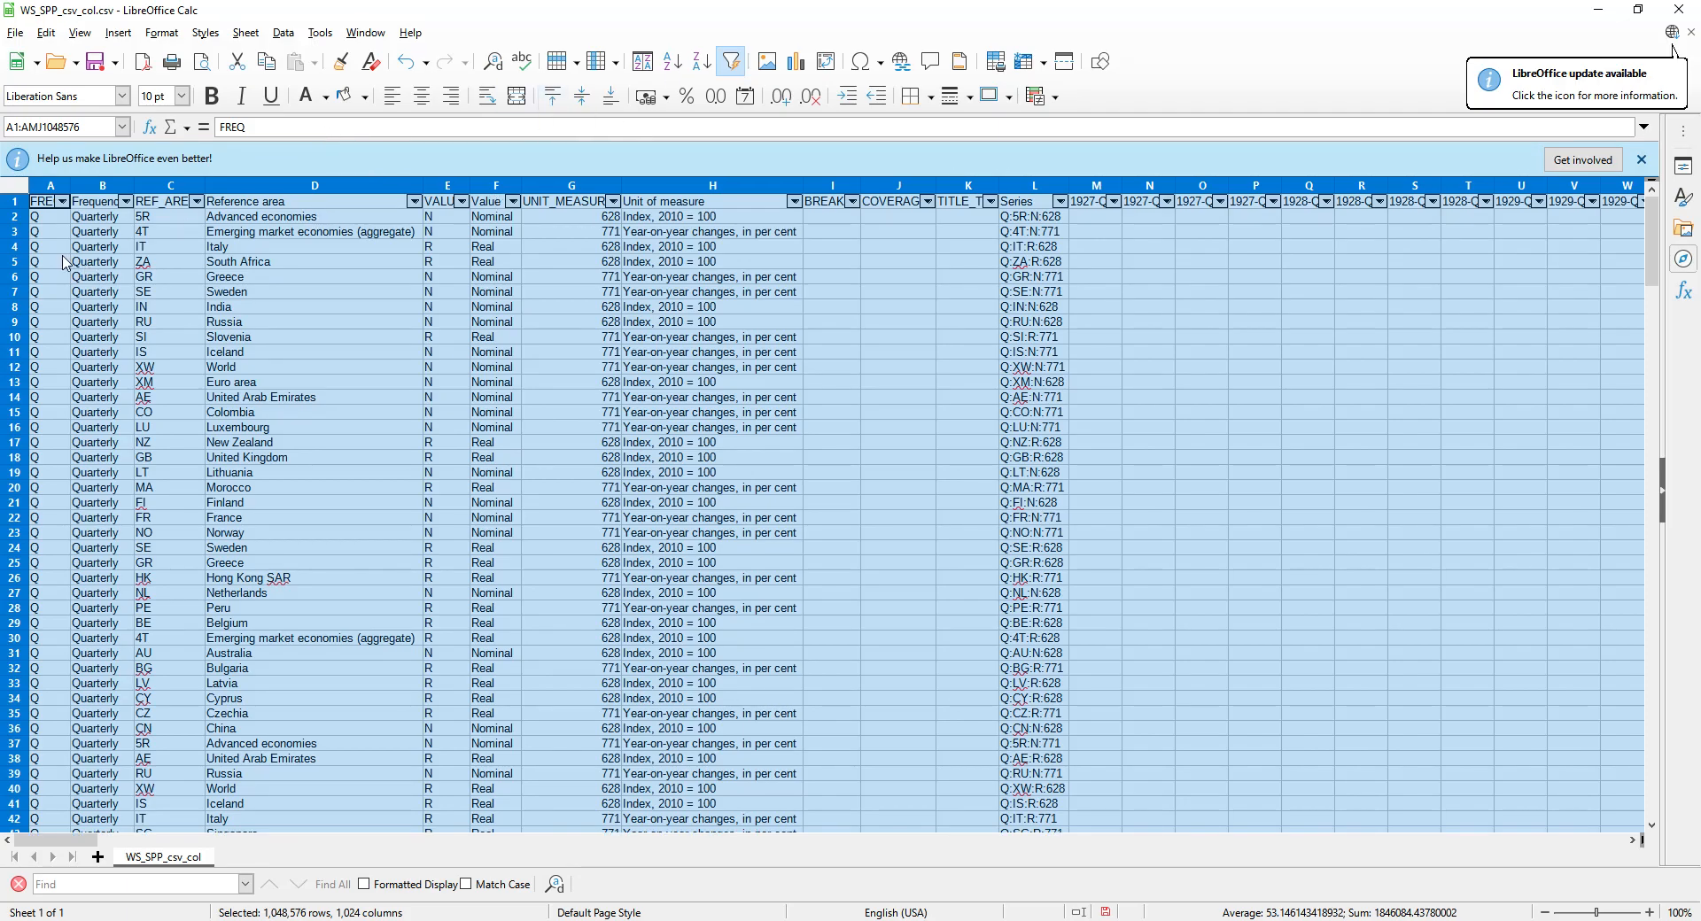
Step: Examine the filter entries of the FREQ and Frequency columns for distinct values
{"action": "left_click", "coordinate": [62, 202]}
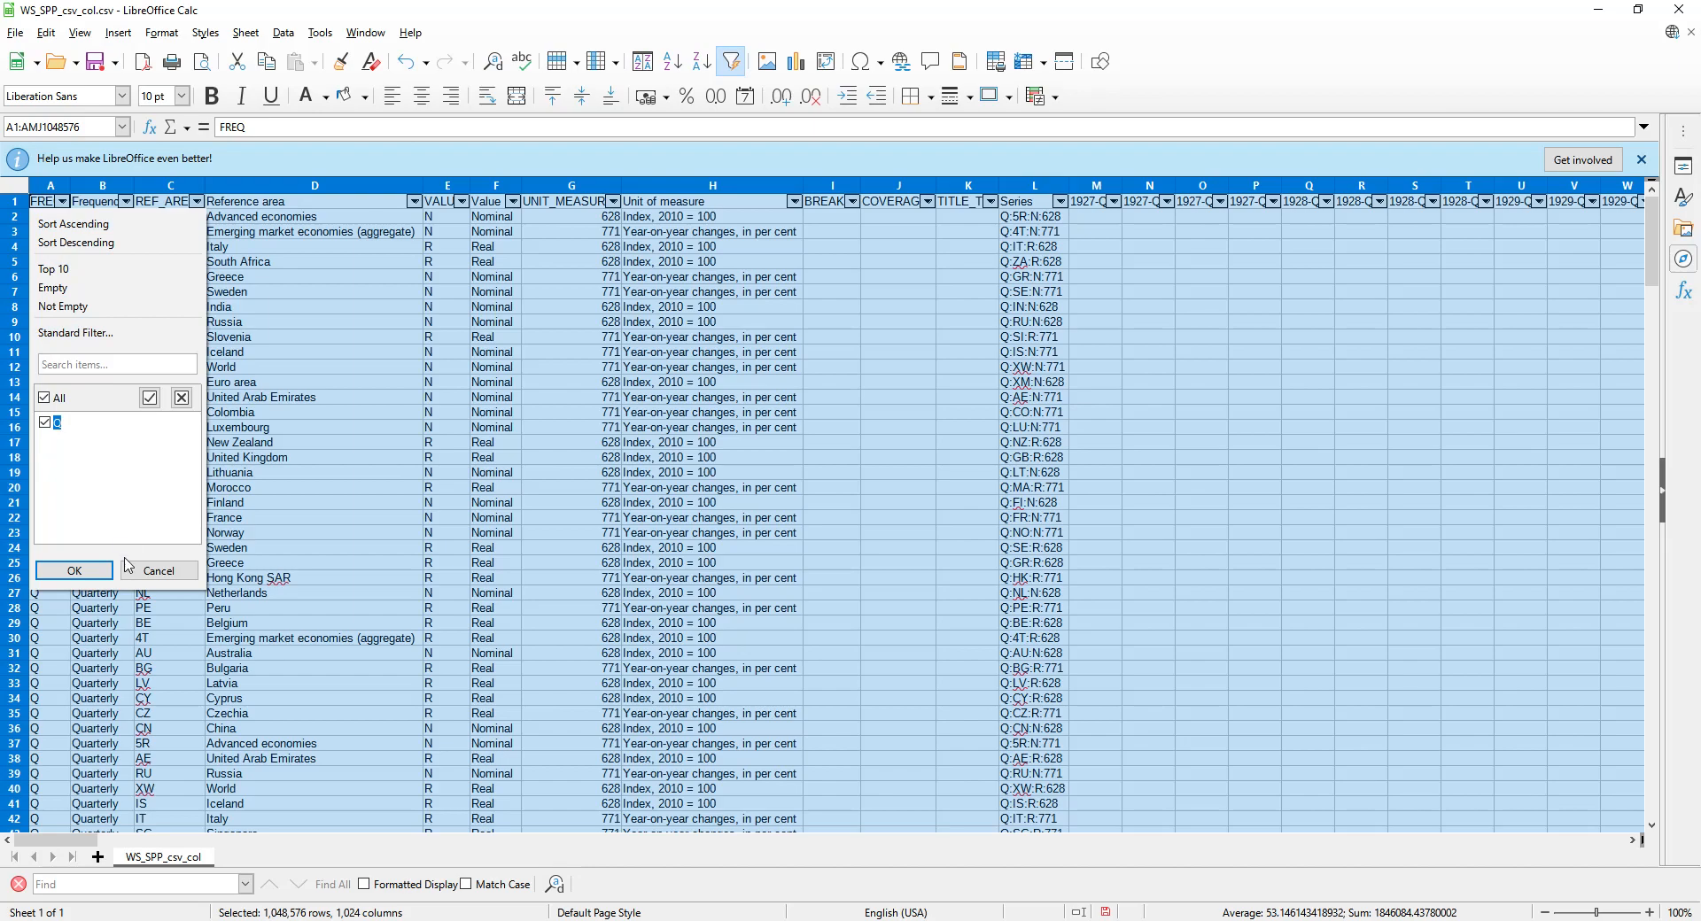
{"action": "left_click", "coordinate": [159, 569]}
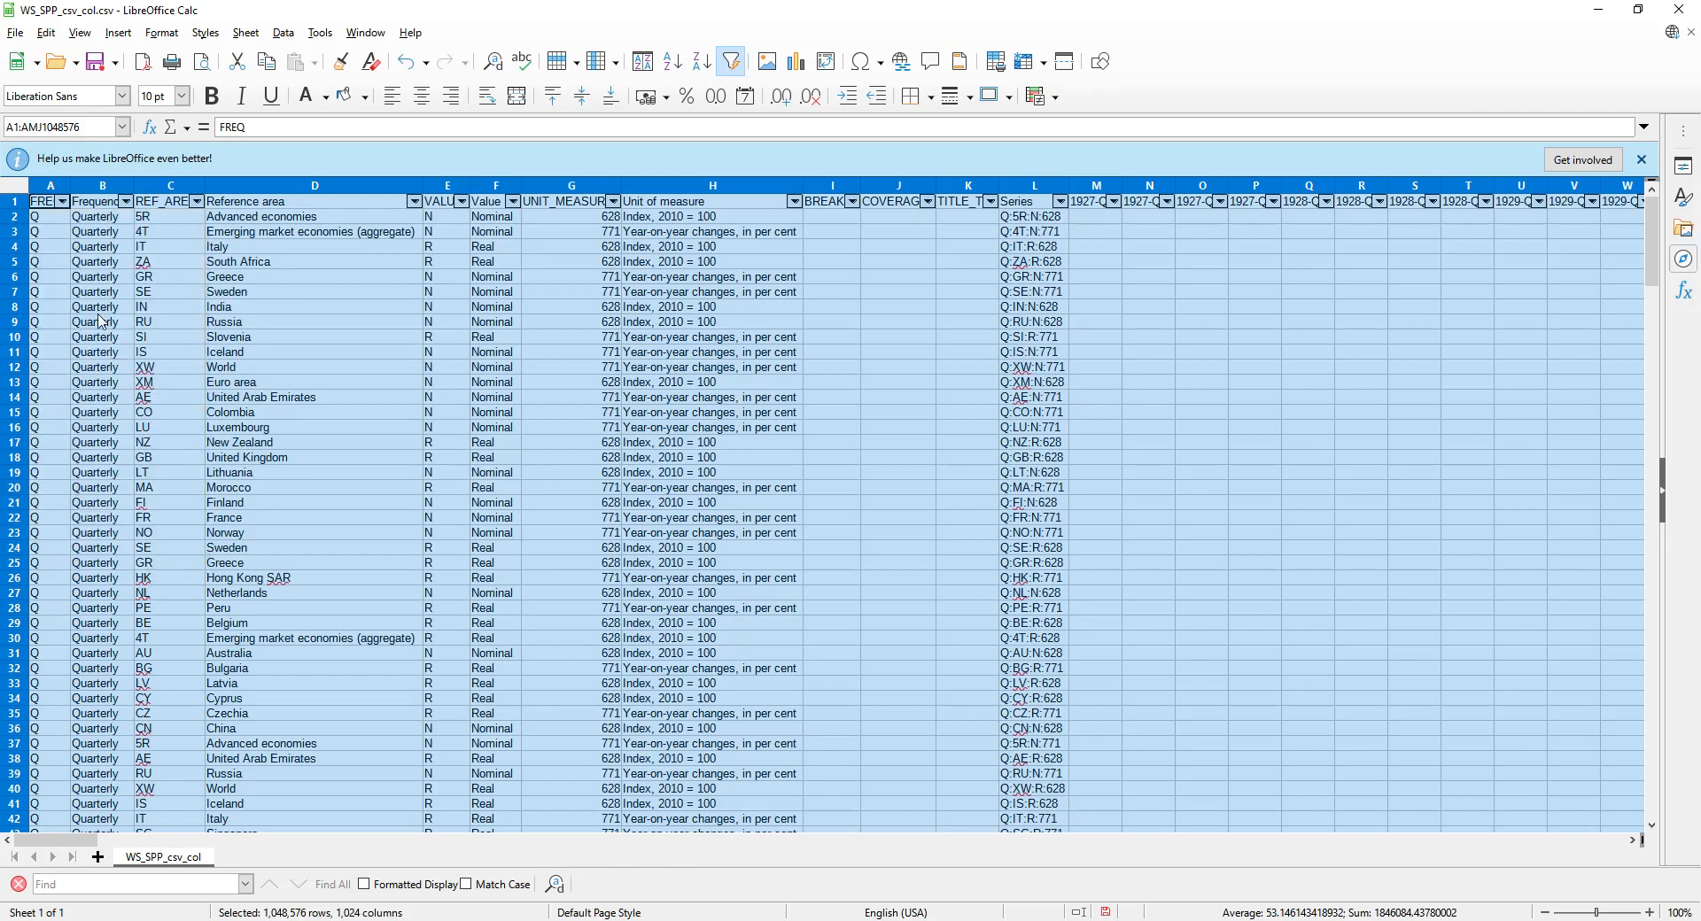
{"action": "left_click", "coordinate": [306, 190]}
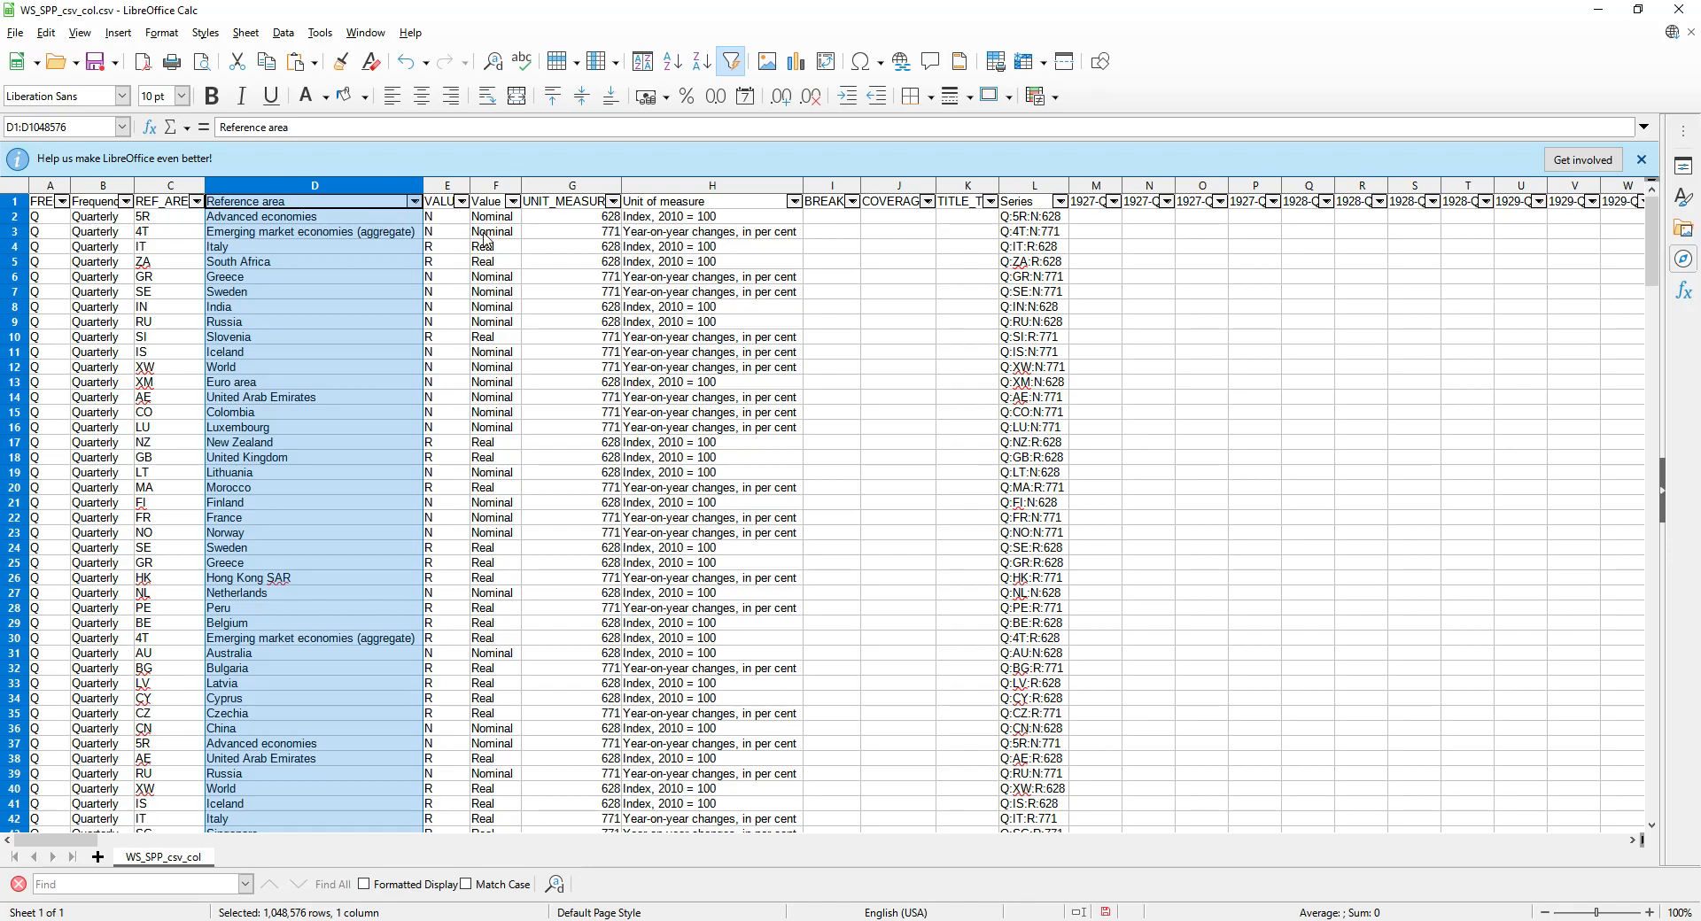
{"action": "left_click", "coordinate": [62, 202]}
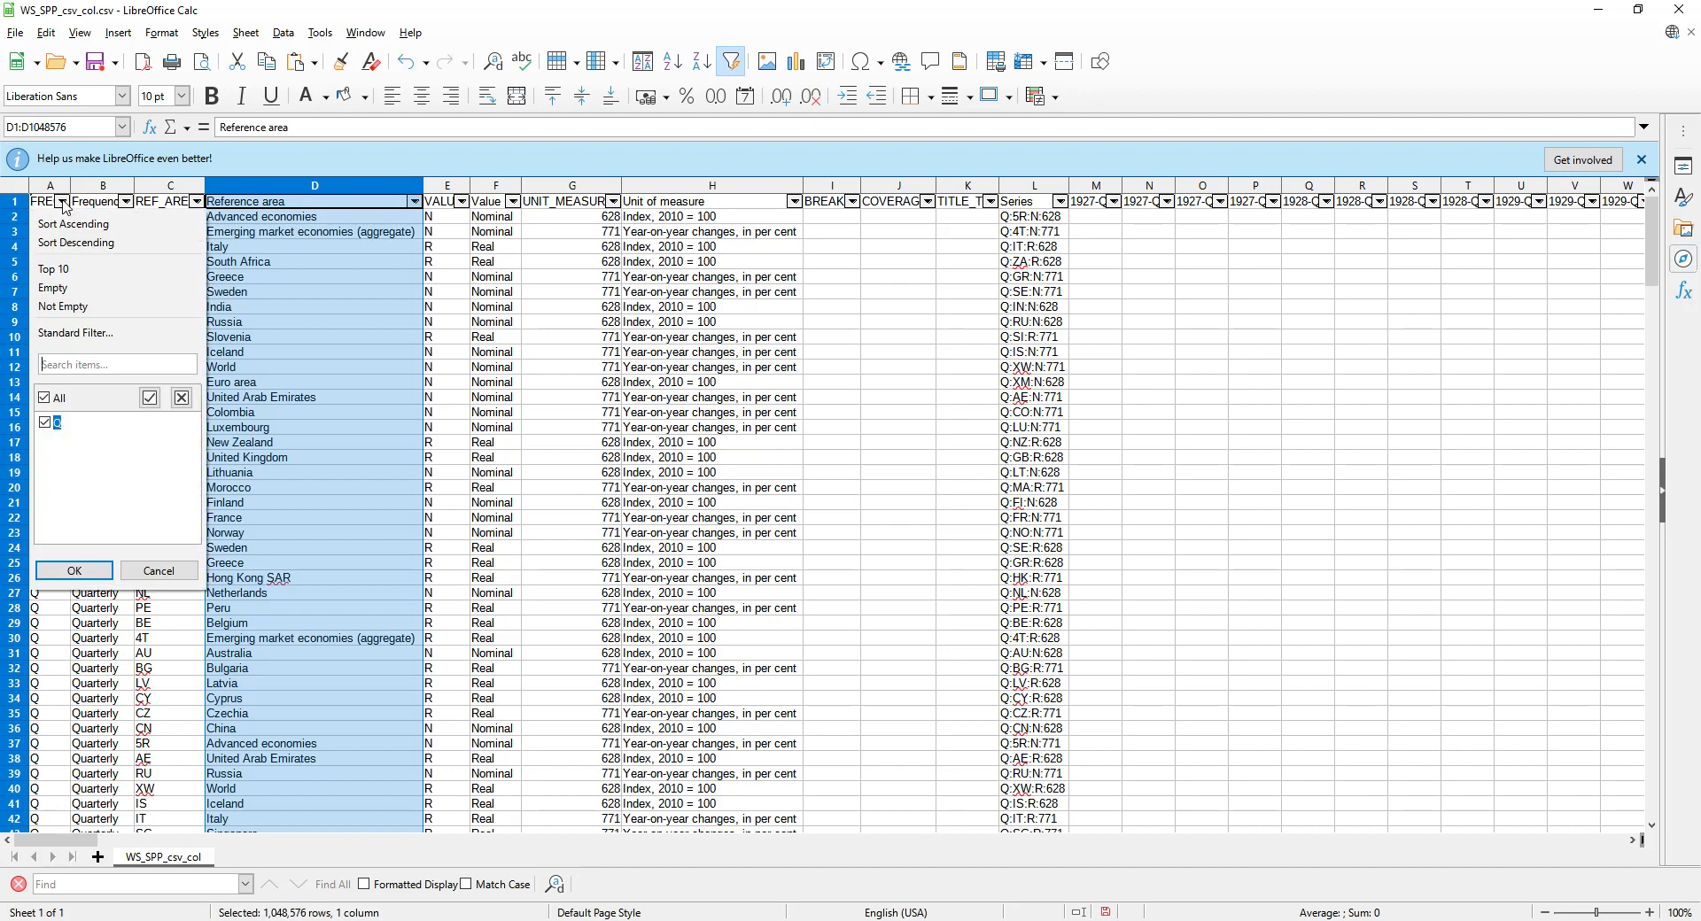
{"action": "left_click", "coordinate": [128, 202]}
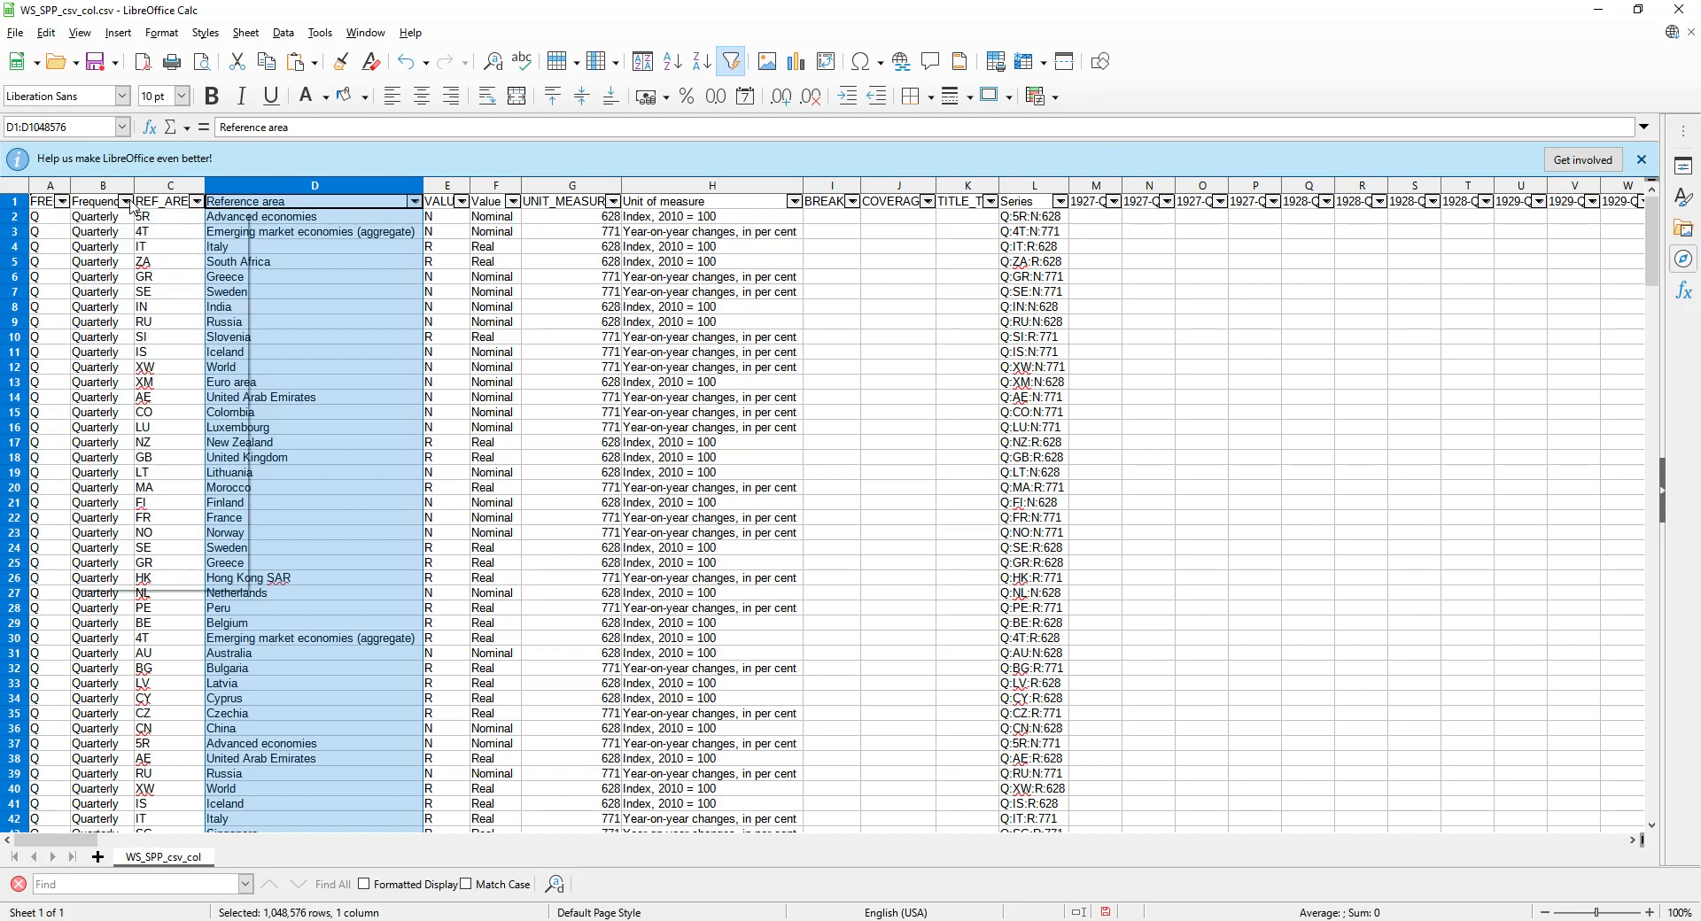
{"action": "left_click", "coordinate": [62, 489]}
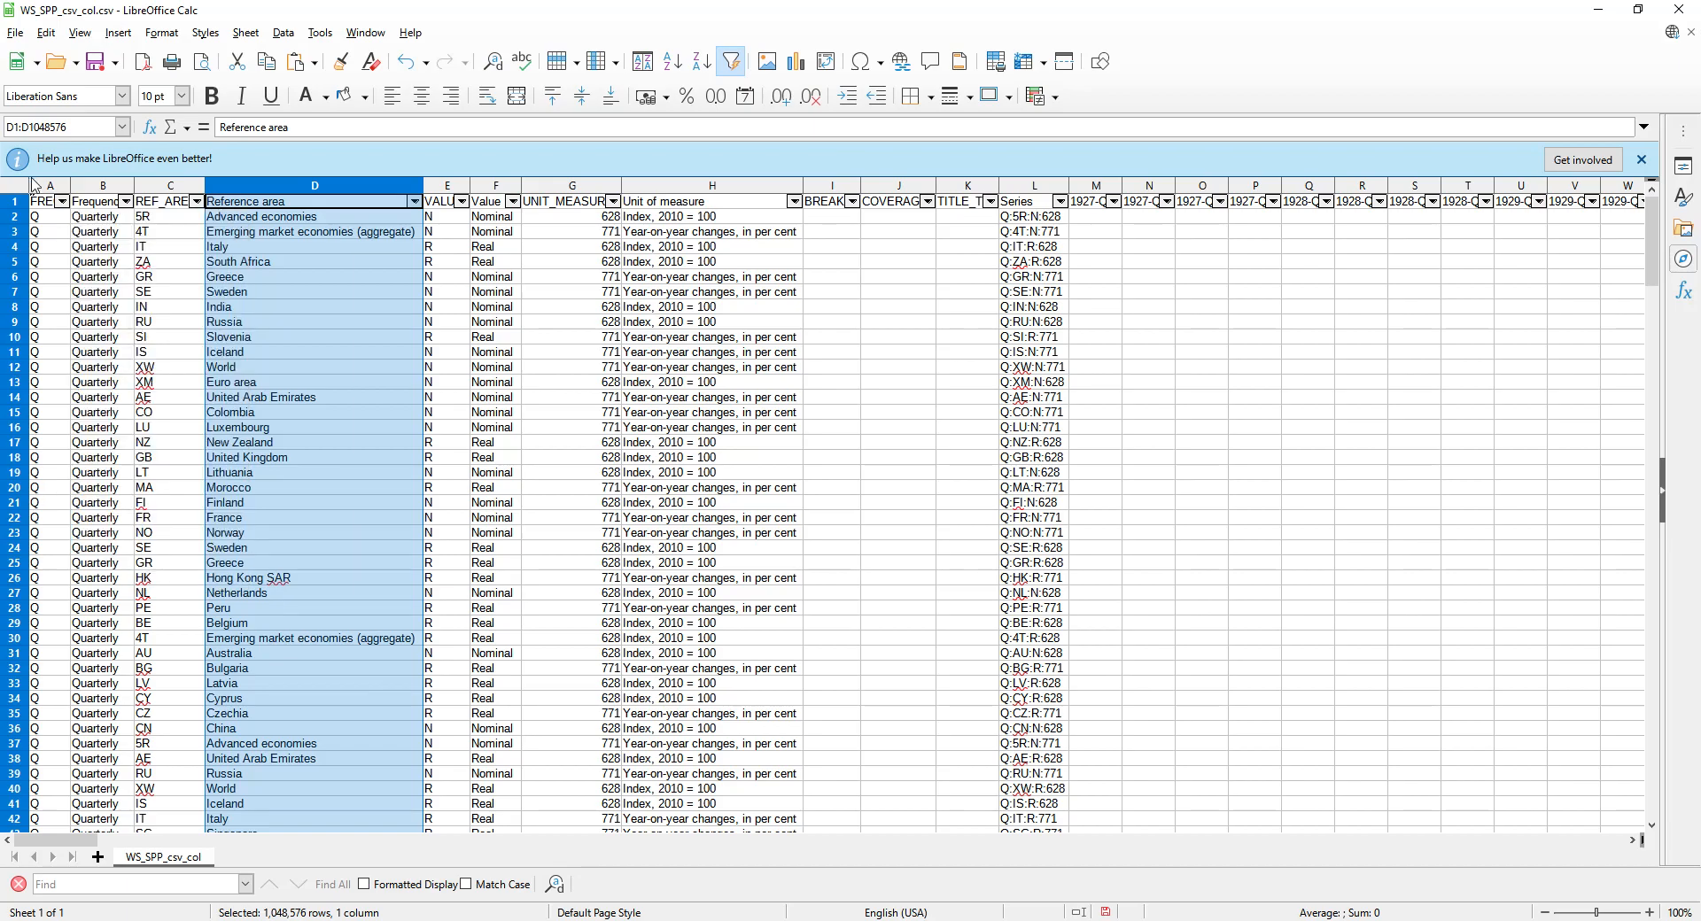
Step: Delete the FREQ and Frequency columns together
{"action": "left_click", "coordinate": [50, 185]}
{"action": "left_click", "coordinate": [98, 184], "text": "shift"}
{"action": "right_click", "coordinate": [98, 185]}
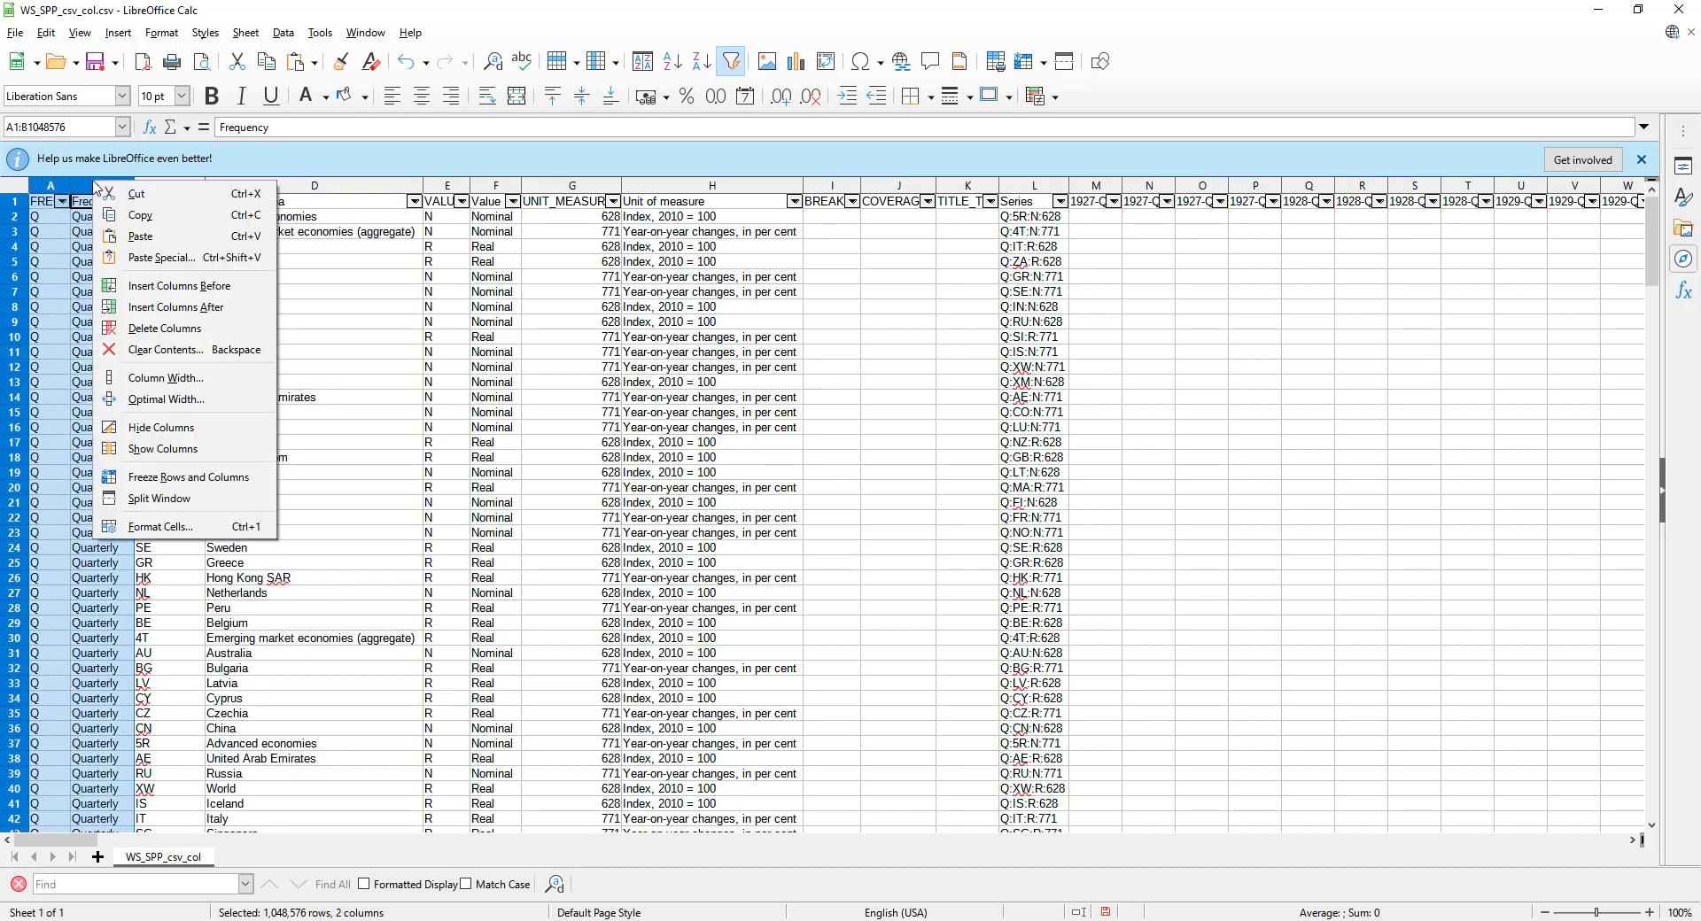
{"action": "left_click", "coordinate": [159, 328]}
Step: Delete the REF_AREA and VALUE code columns, keeping the descriptive Reference area and Value columns
{"action": "left_click", "coordinate": [88, 204]}
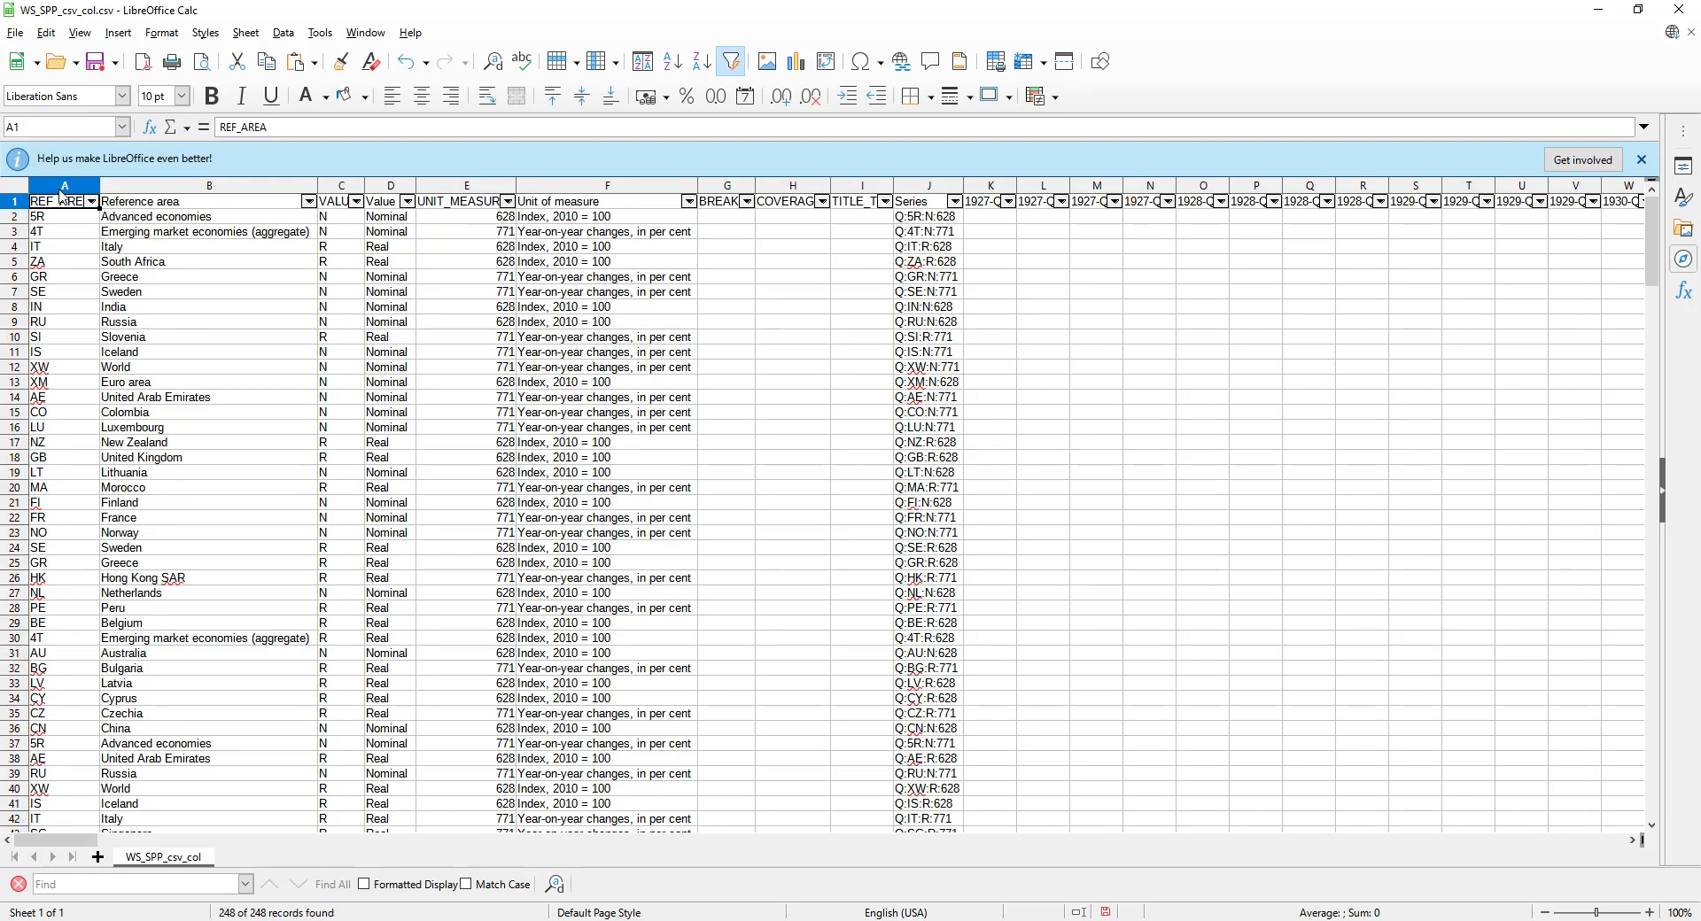
{"action": "right_click", "coordinate": [54, 185]}
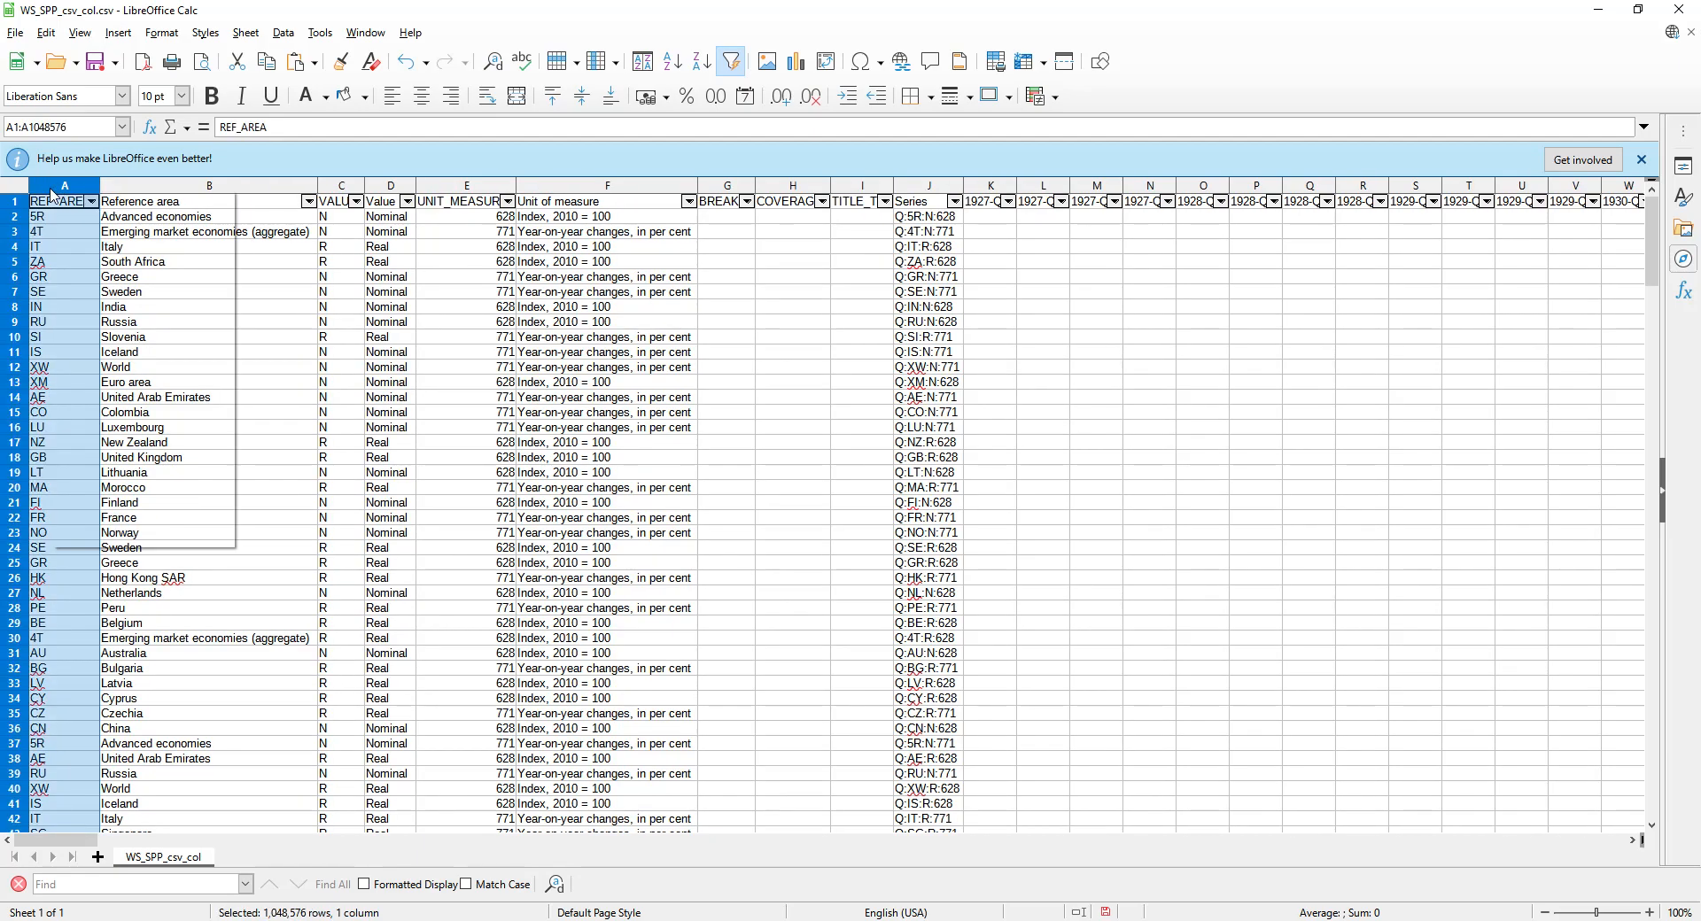
{"action": "left_click", "coordinate": [123, 335]}
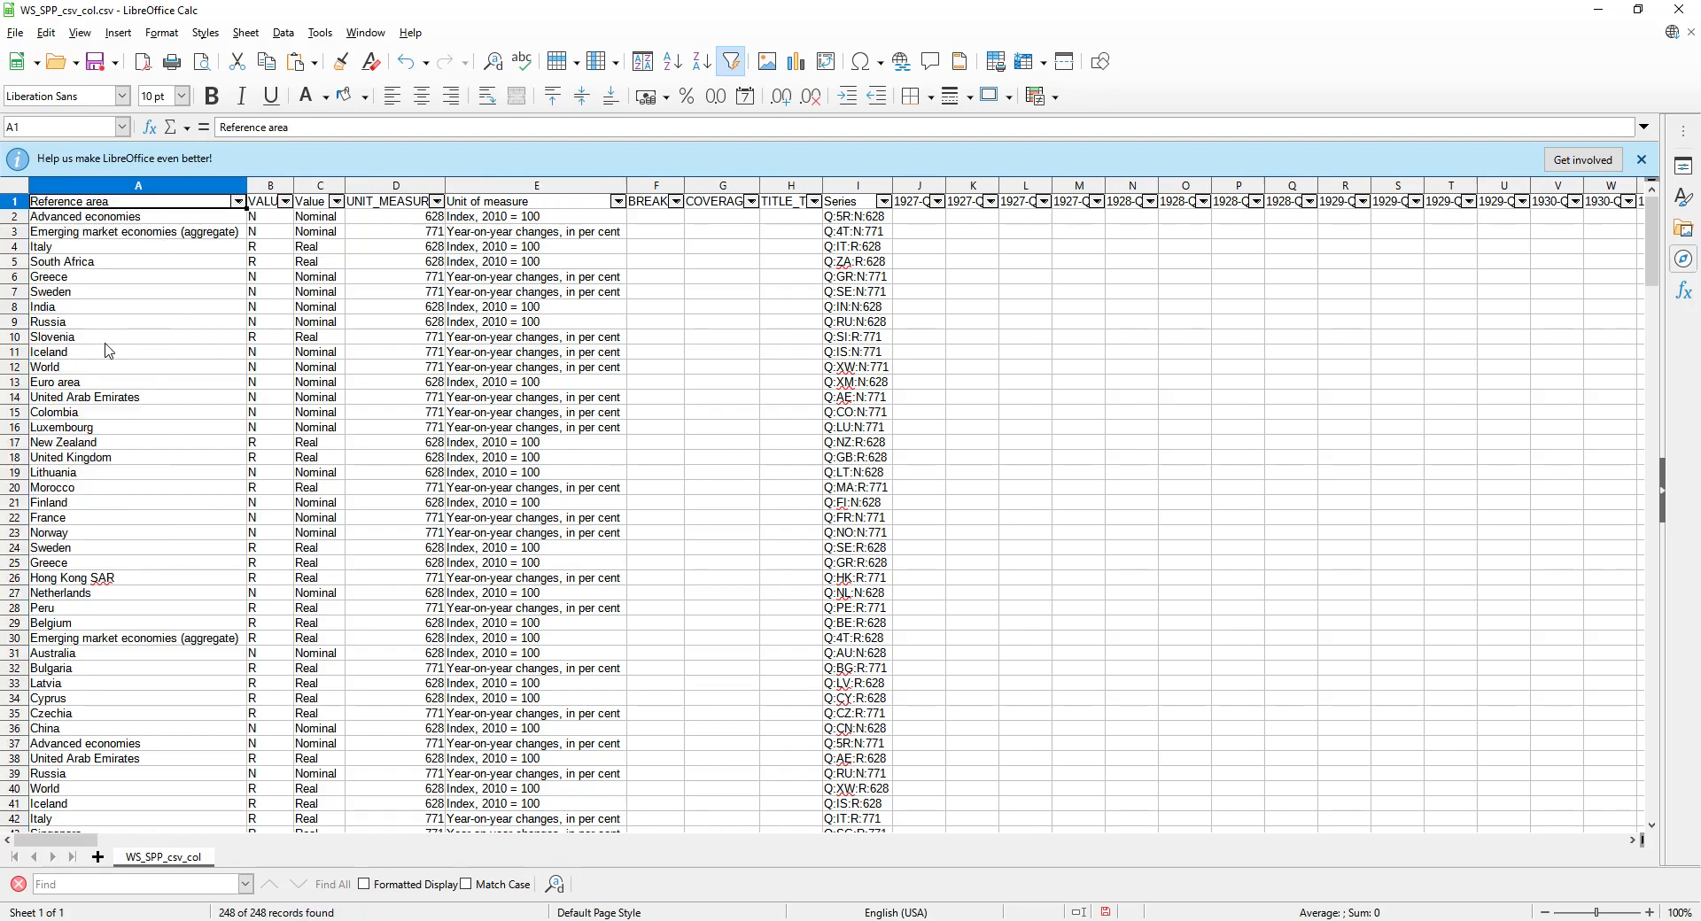
{"action": "right_click", "coordinate": [273, 186]}
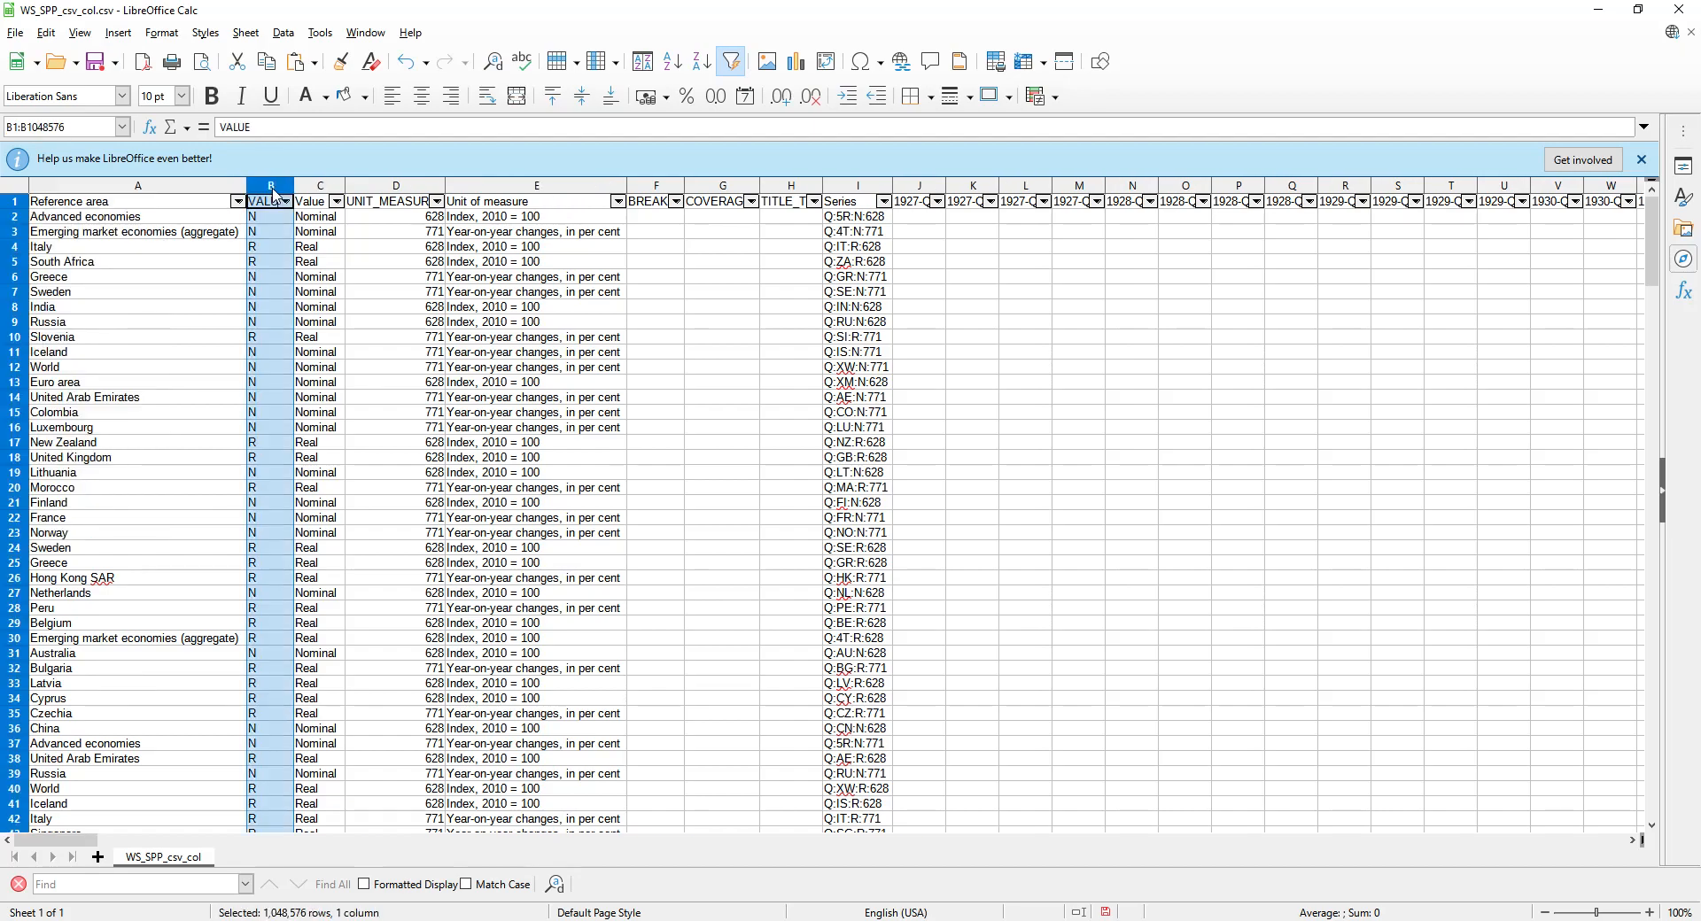
{"action": "left_click", "coordinate": [330, 338]}
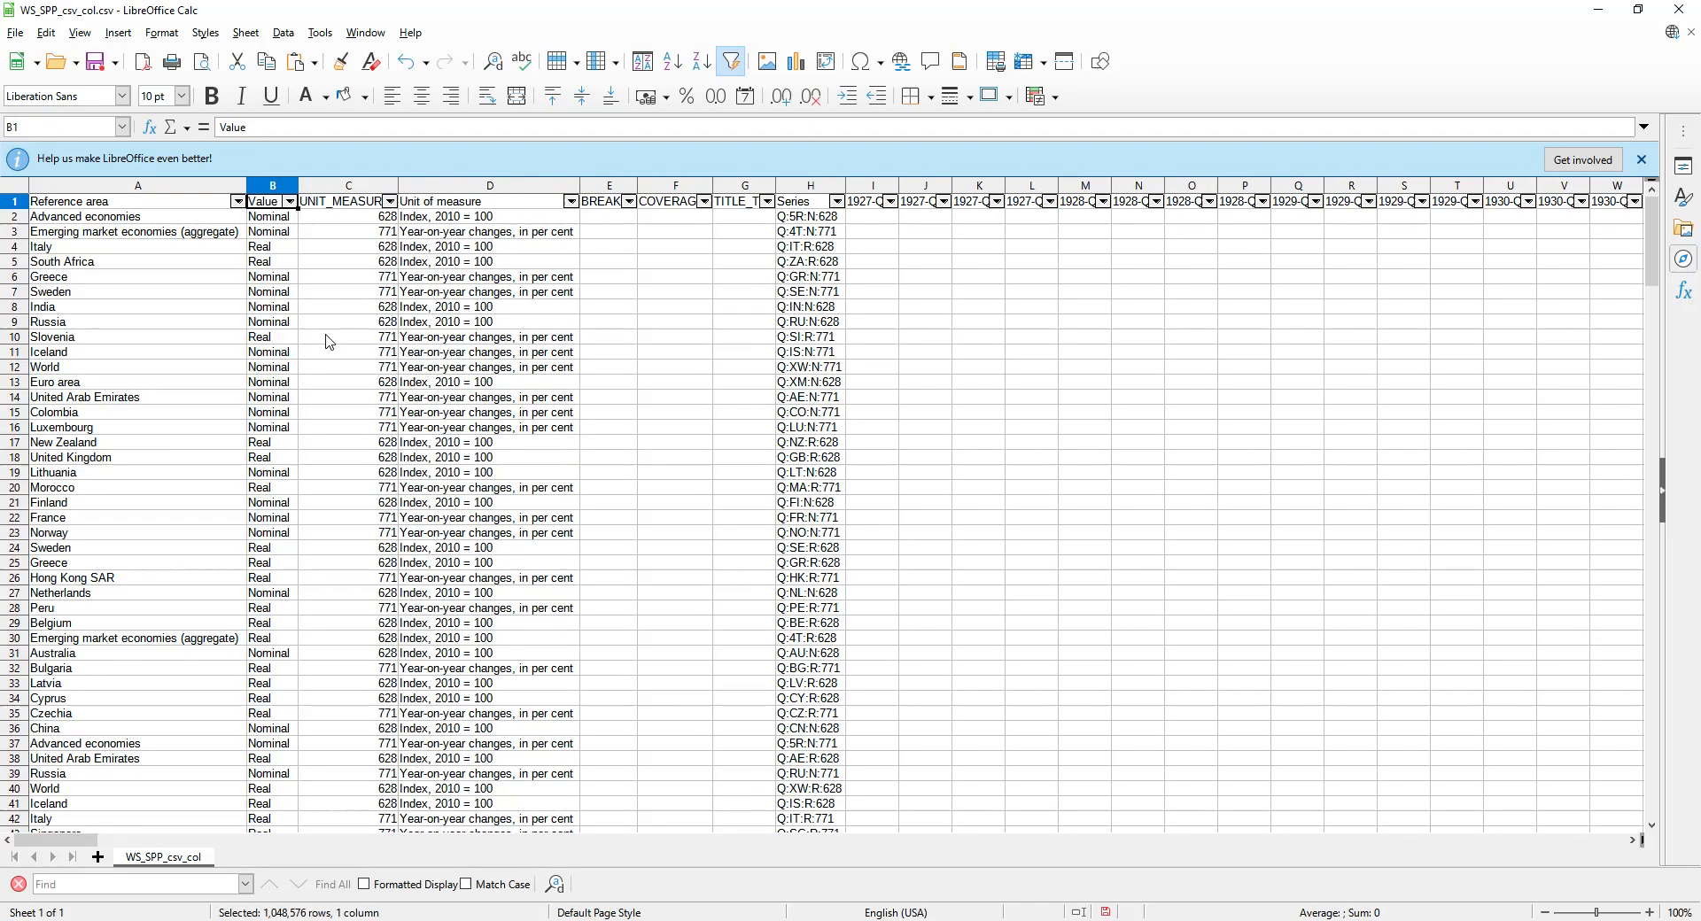
Step: Delete the UNIT_MEASURE code column, keeping the descriptive Unit of measure column
{"action": "left_click", "coordinate": [333, 187]}
{"action": "right_click", "coordinate": [333, 190]}
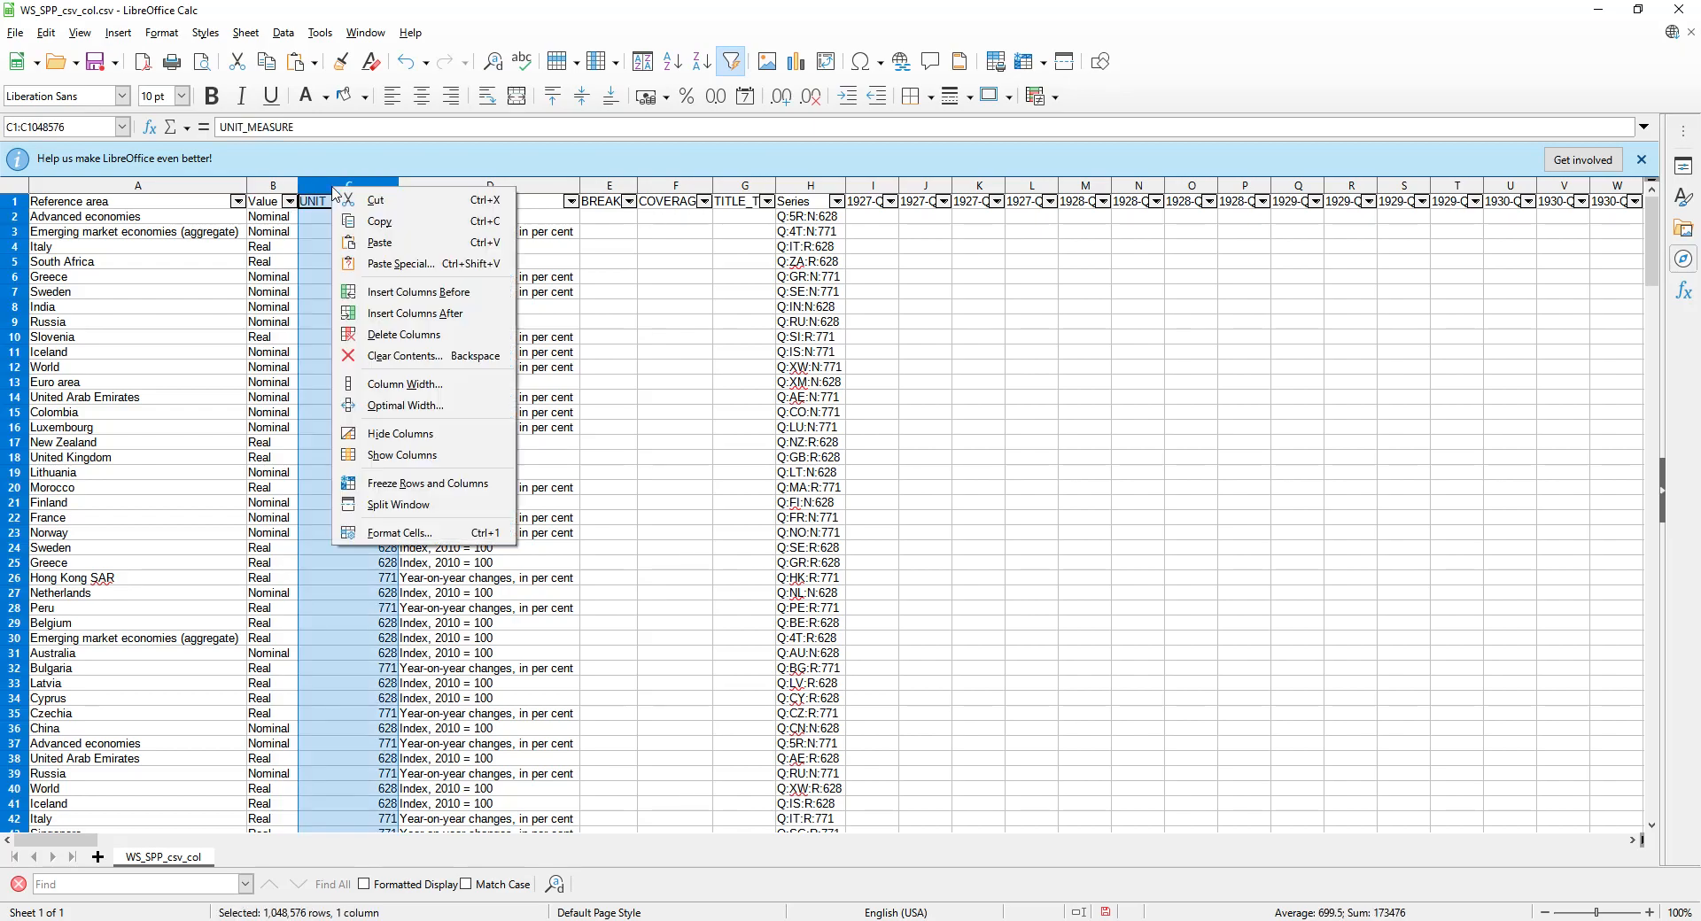
{"action": "left_click", "coordinate": [391, 339]}
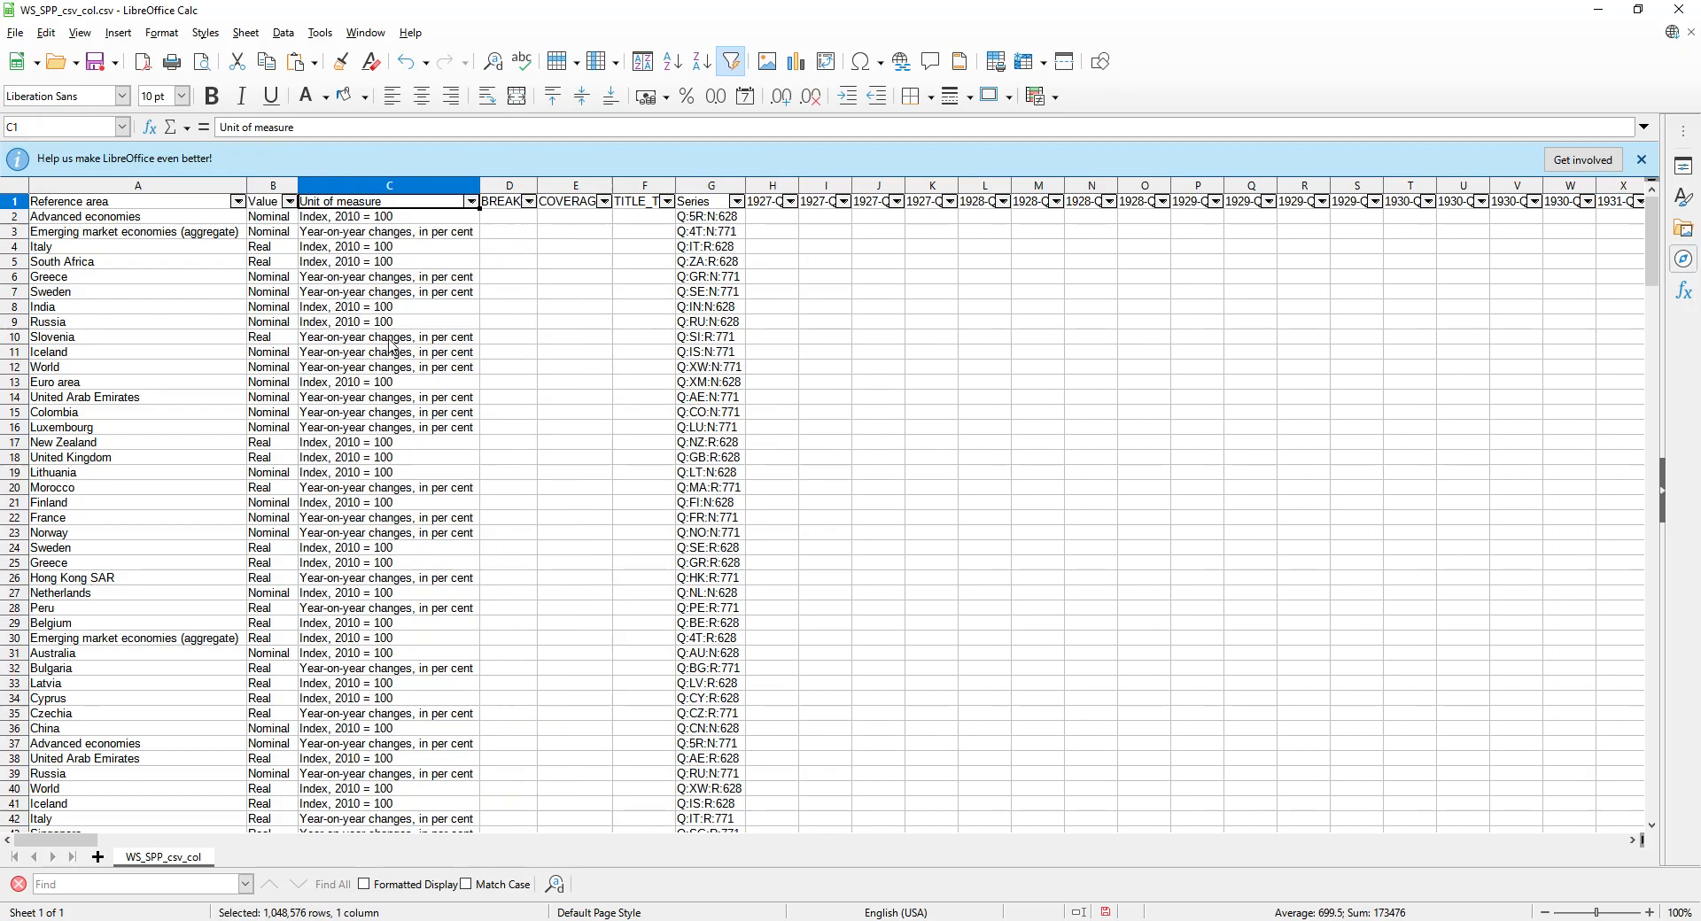
Step: Check the filter entries of the BREAKS, COVERAGE and TITLE_TS columns, and delete all three columns together
{"action": "left_click", "coordinate": [530, 204]}
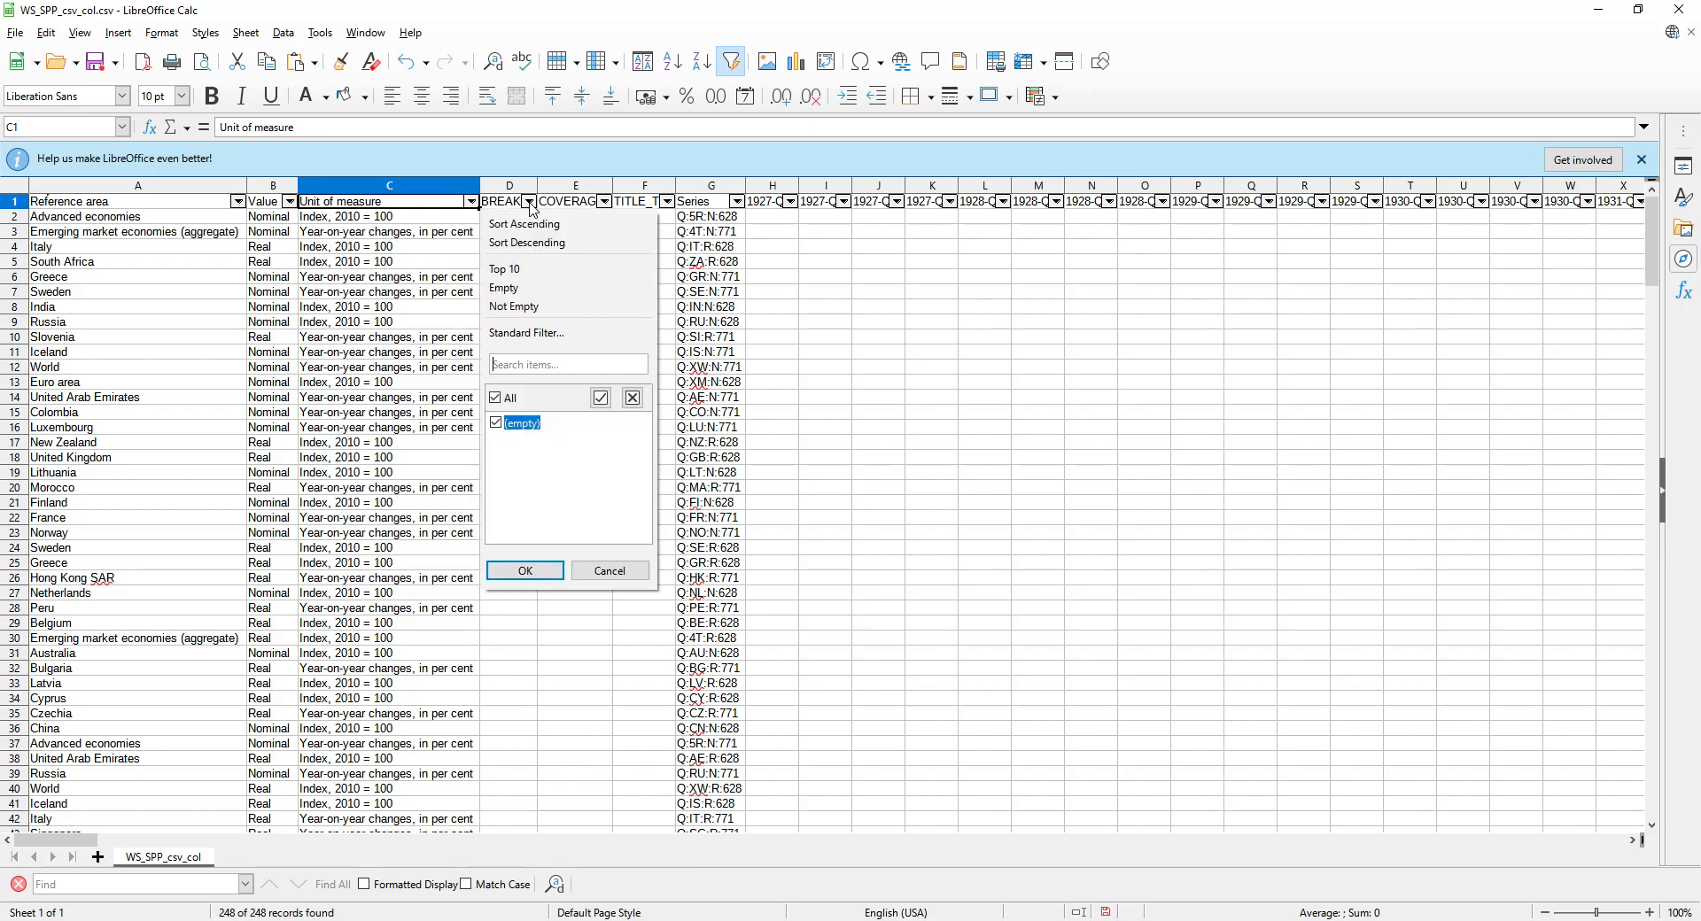
{"action": "left_click", "coordinate": [605, 203]}
{"action": "left_click", "coordinate": [604, 203]}
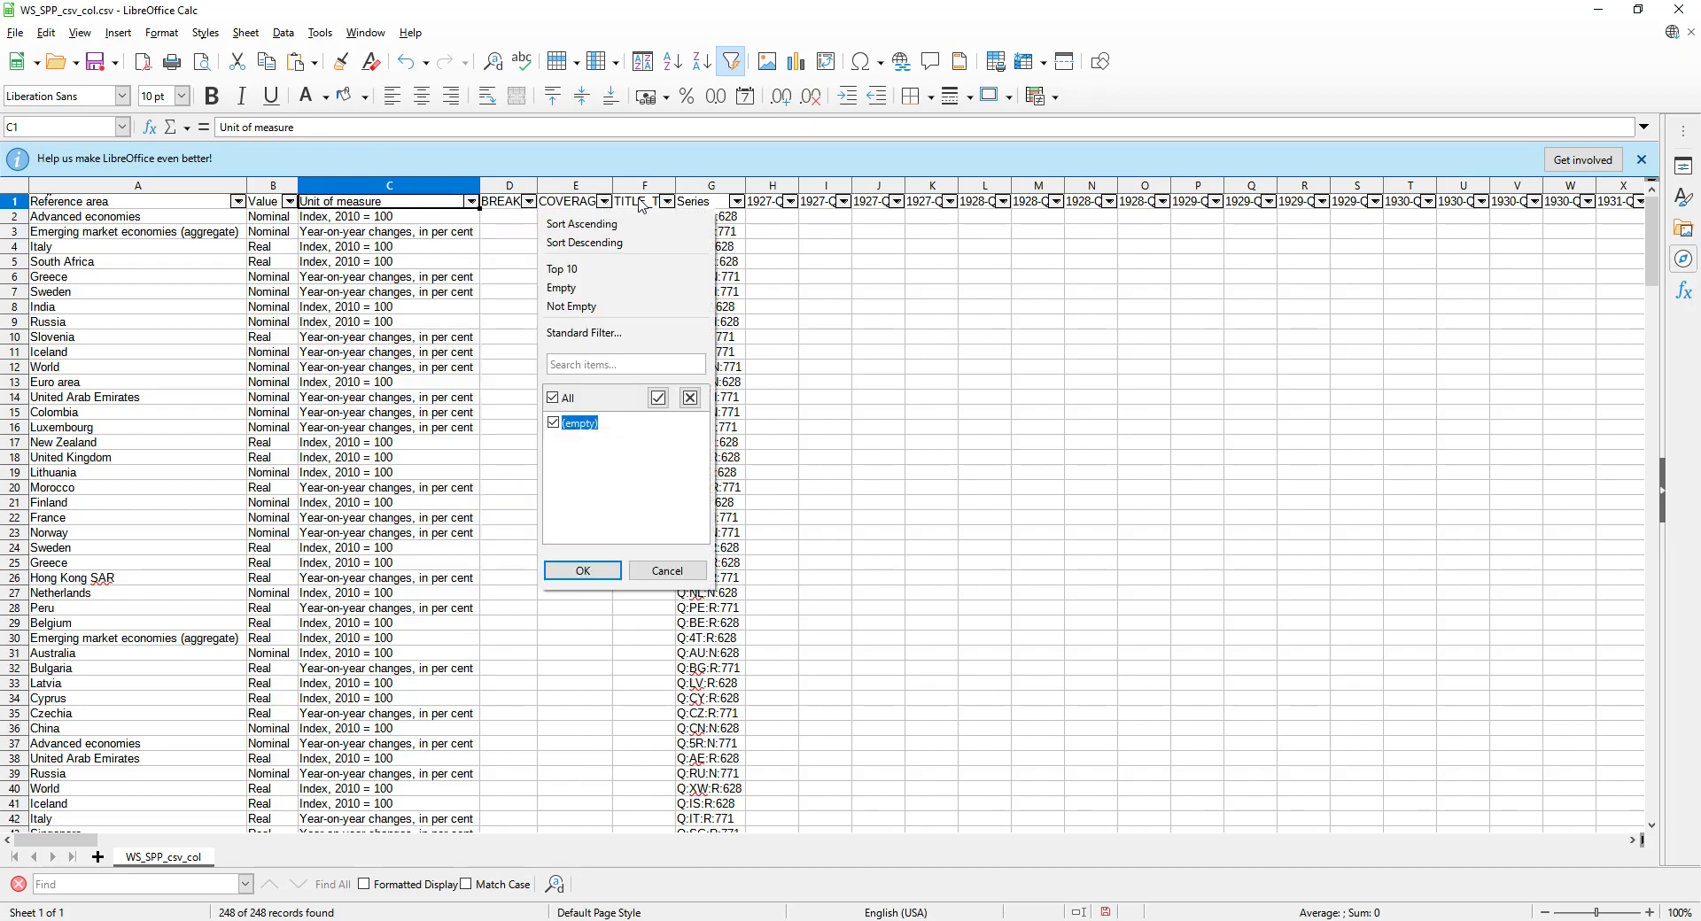
{"action": "left_click", "coordinate": [669, 203]}
{"action": "left_click", "coordinate": [669, 202]}
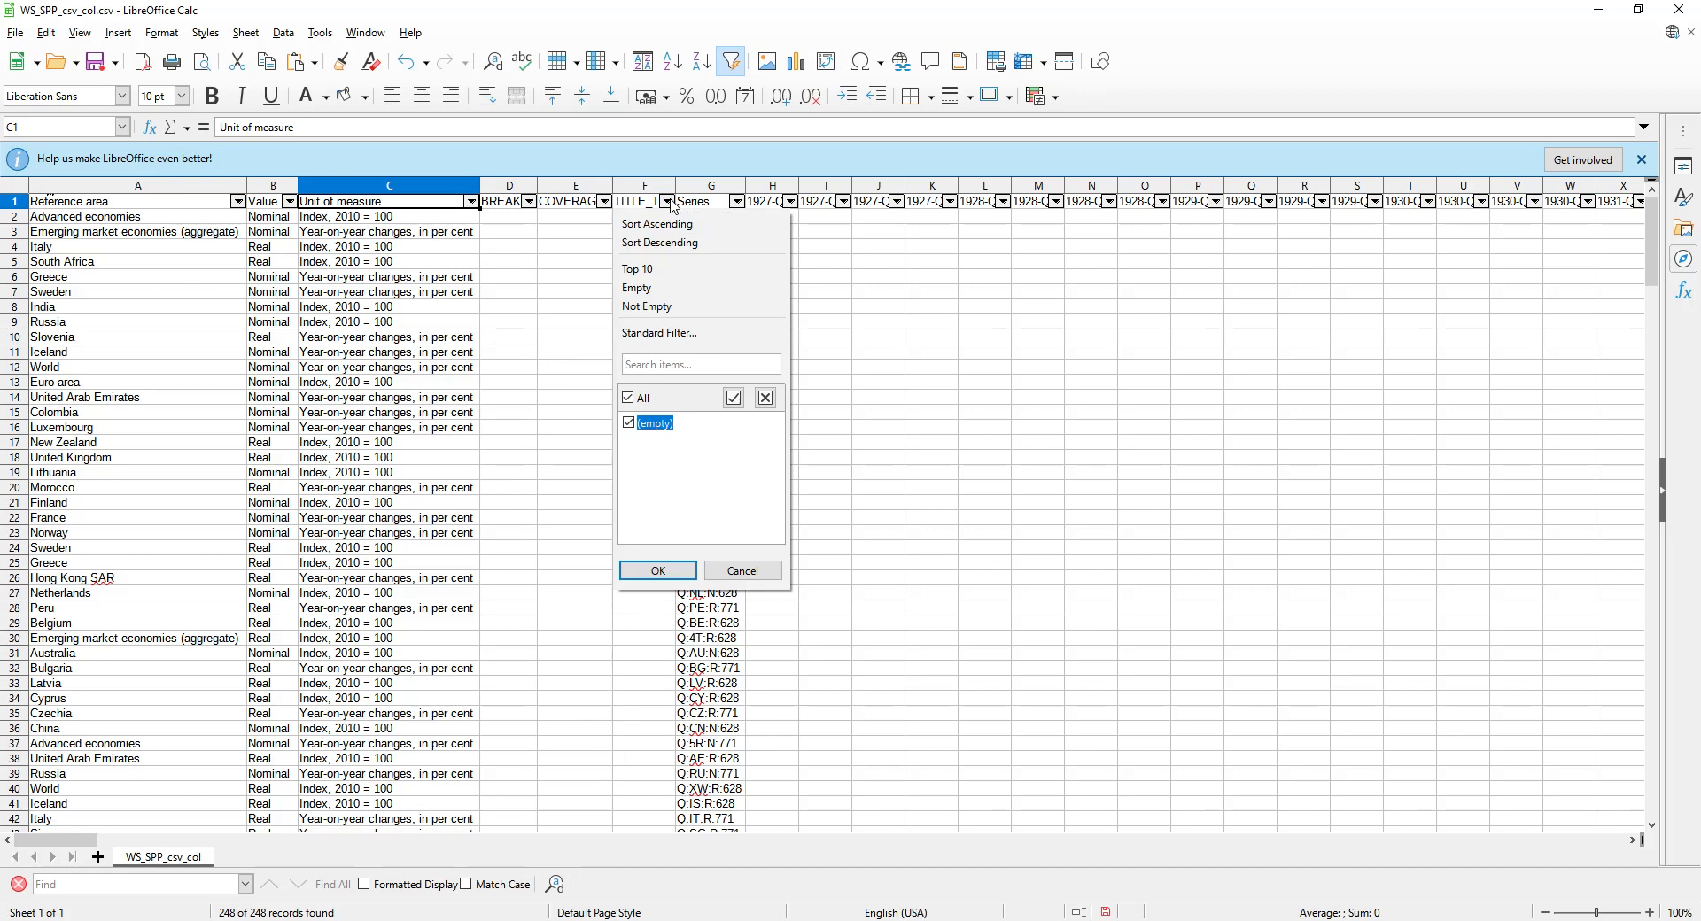
{"action": "left_click", "coordinate": [509, 190]}
{"action": "left_click_drag", "start_coordinate": [509, 190], "coordinate": [619, 184]}
{"action": "right_click", "coordinate": [584, 188]}
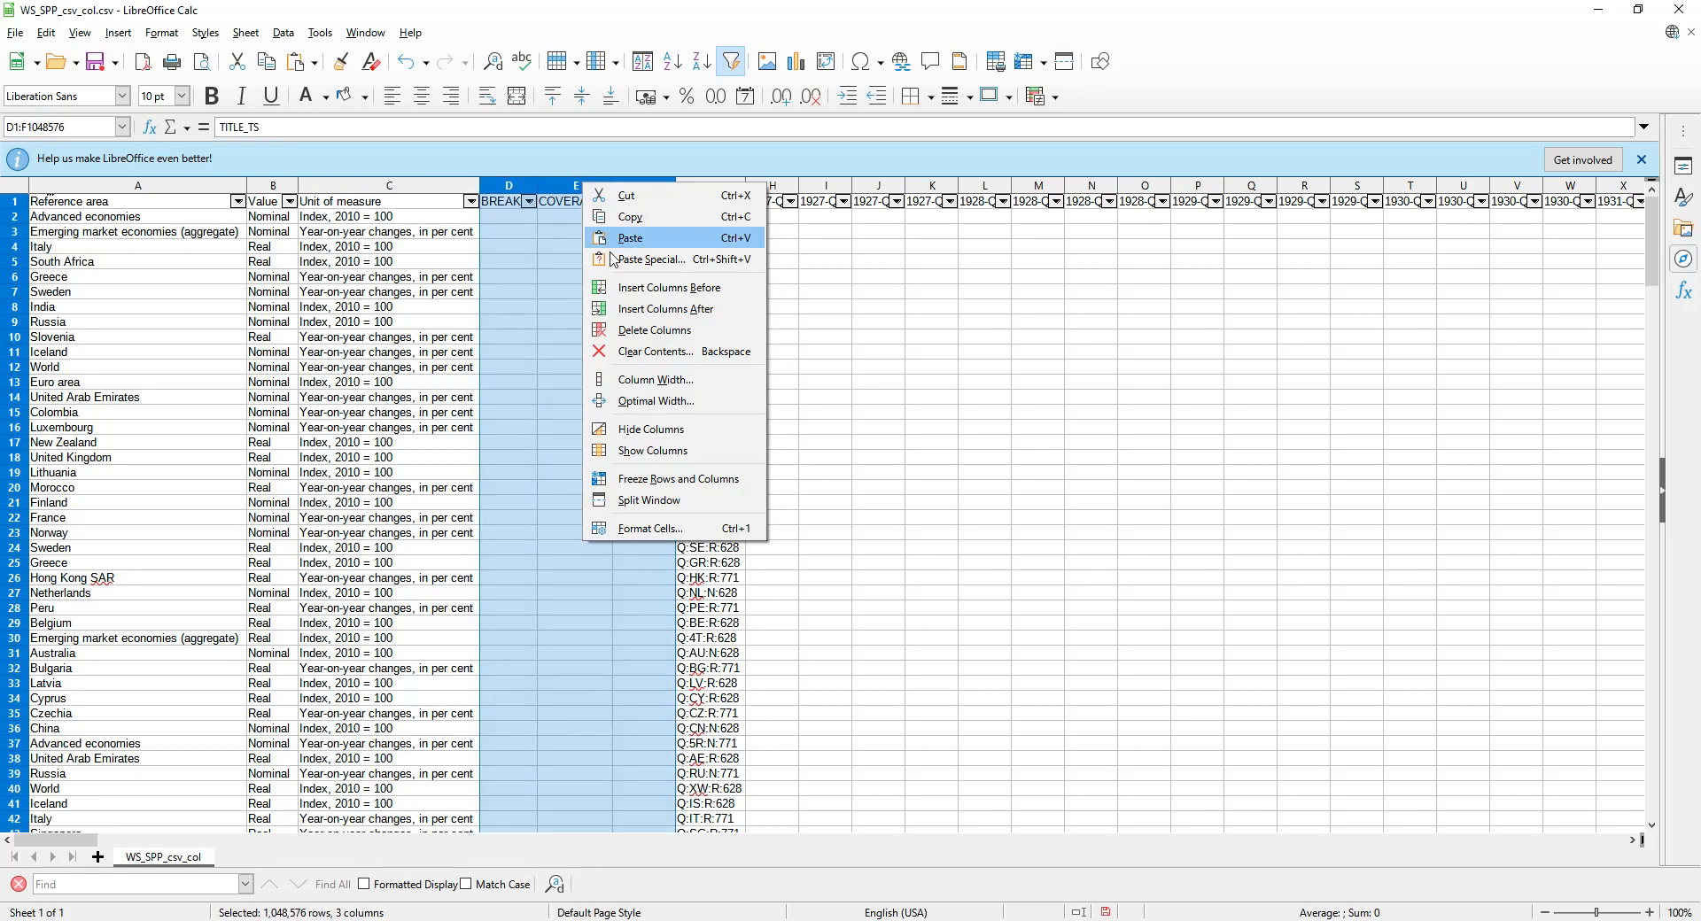
{"action": "left_click", "coordinate": [633, 342]}
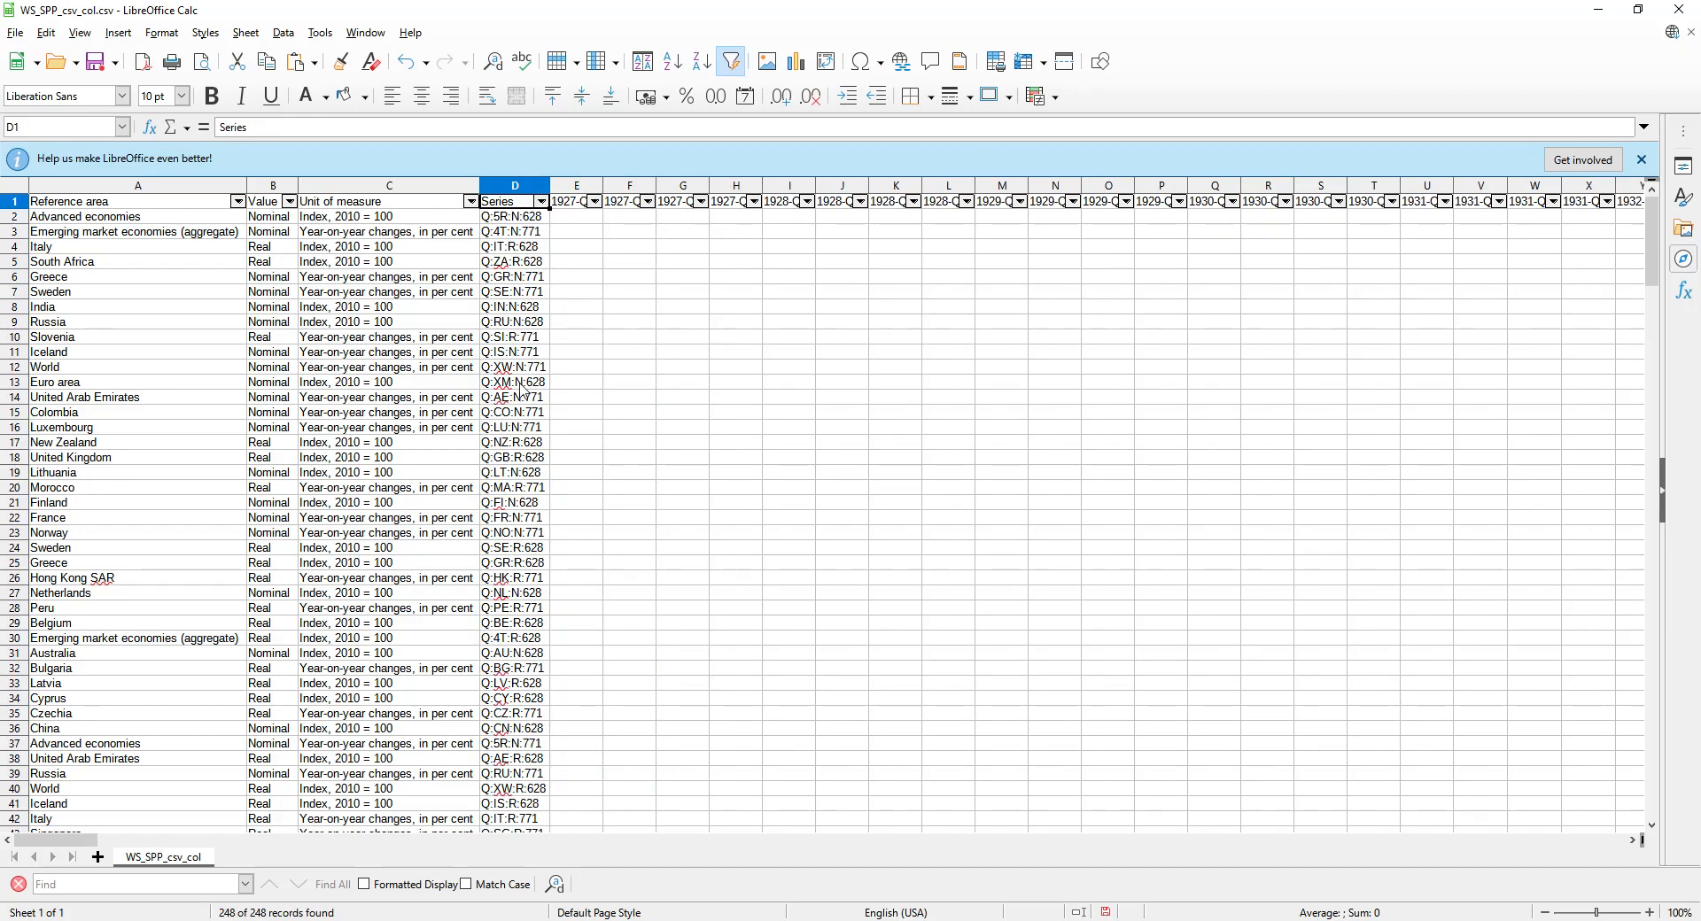
Step: Delete the Series column and review the remaining Reference area, Value and Unit of measure columns
{"action": "left_click", "coordinate": [510, 187]}
{"action": "right_click", "coordinate": [510, 189]}
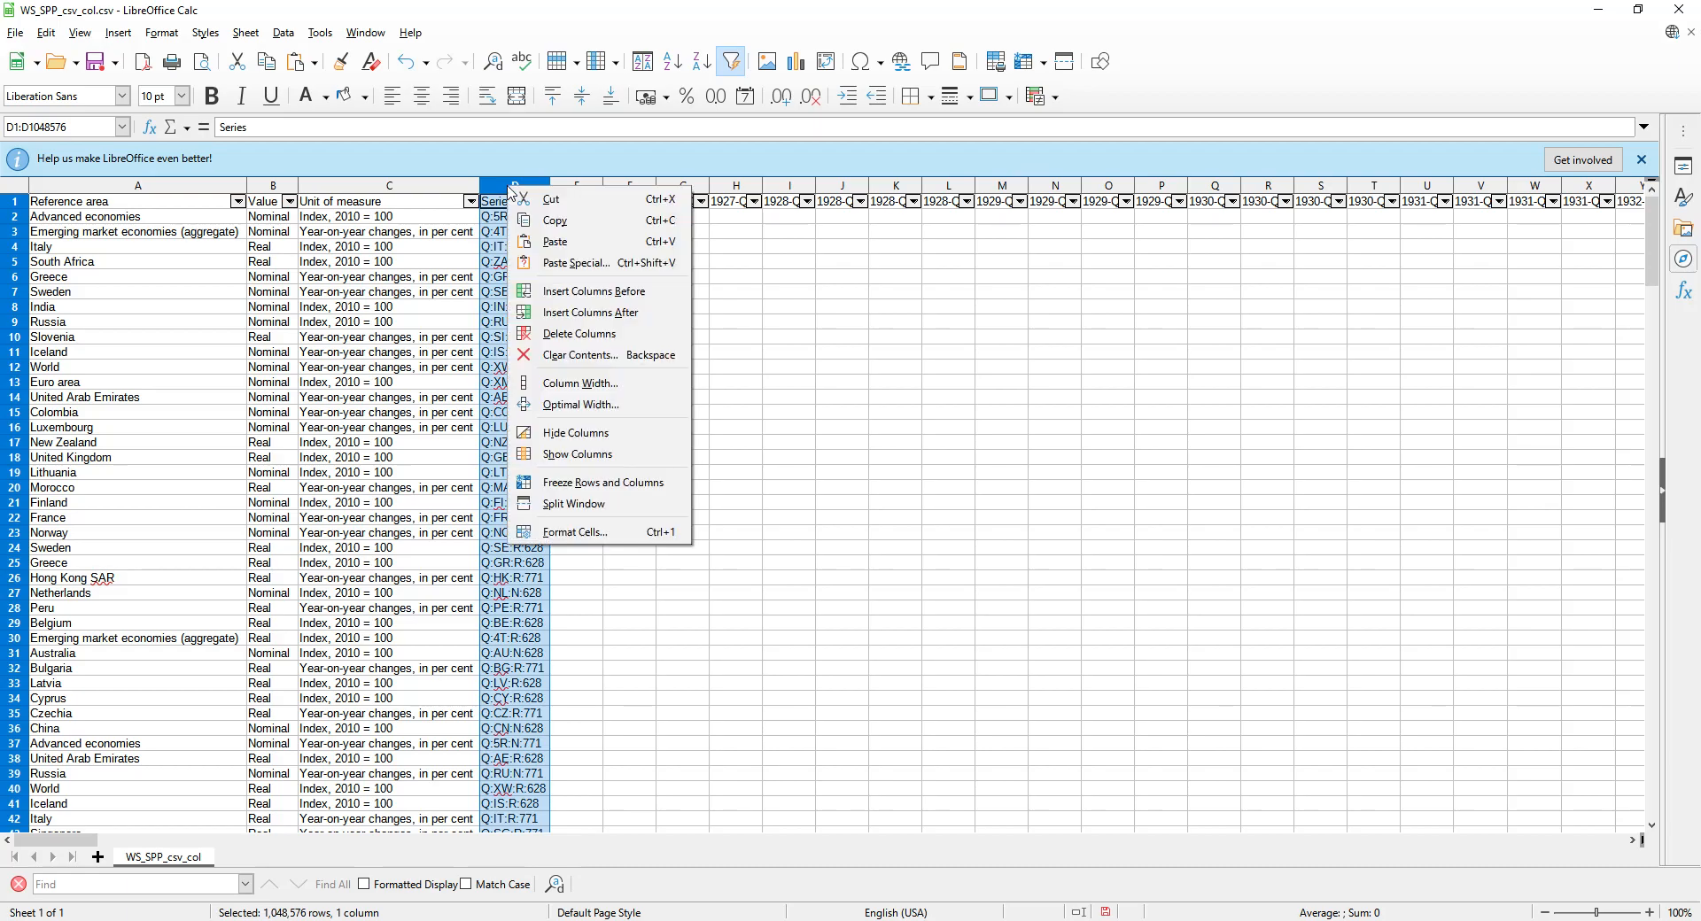
{"action": "left_click", "coordinate": [567, 343]}
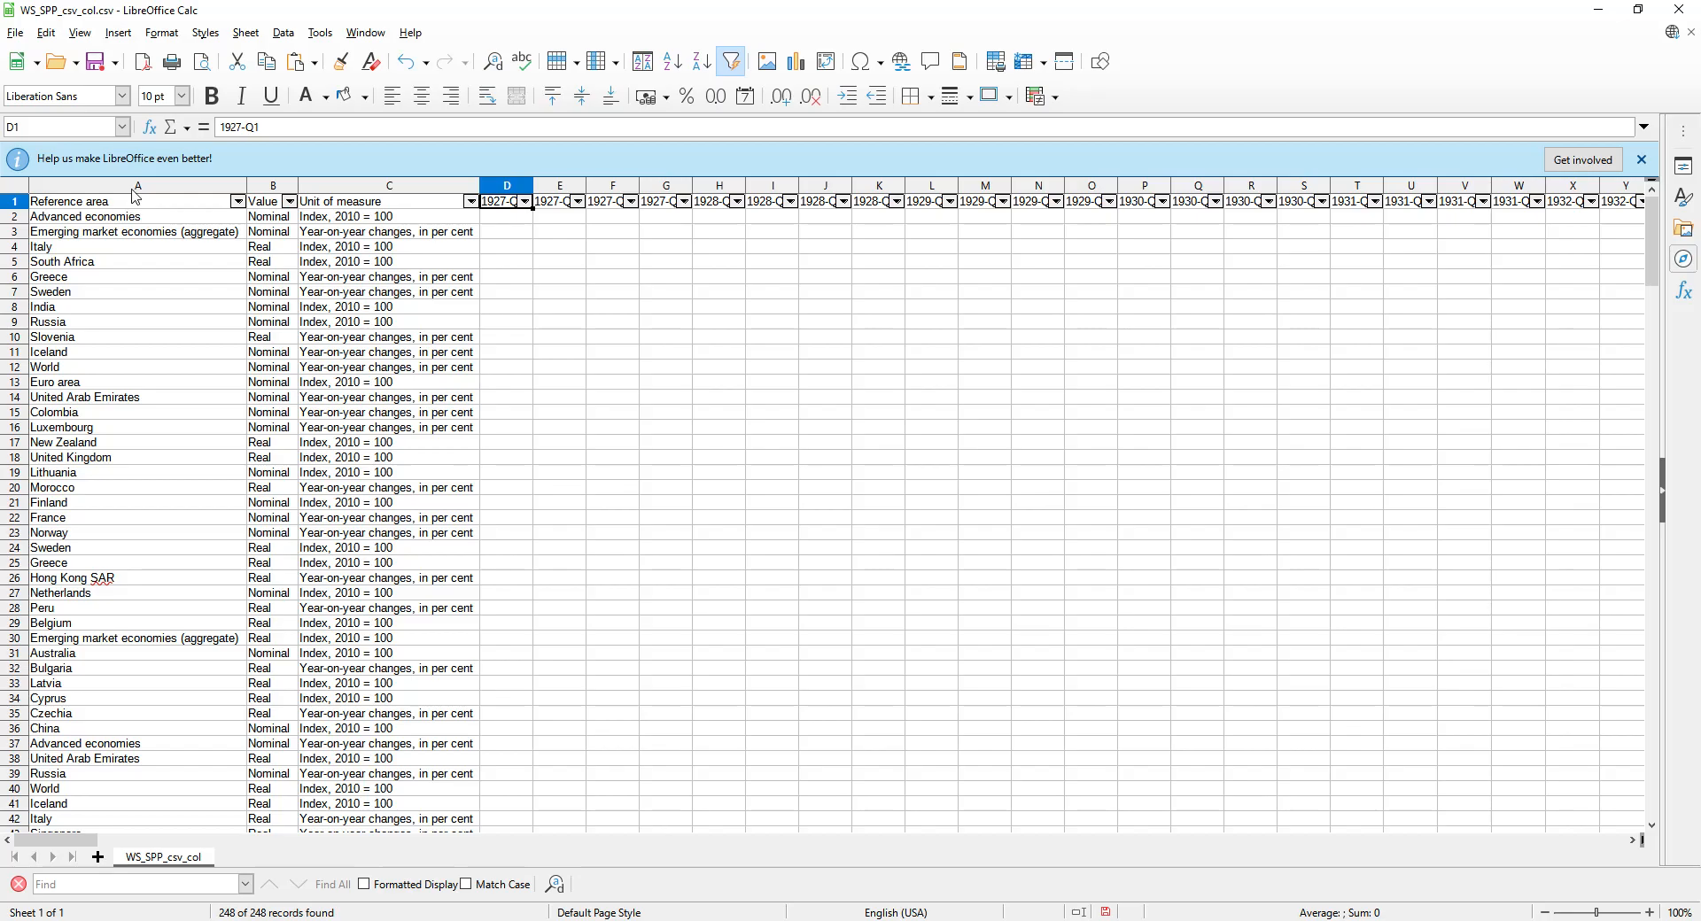
{"action": "left_click", "coordinate": [137, 185]}
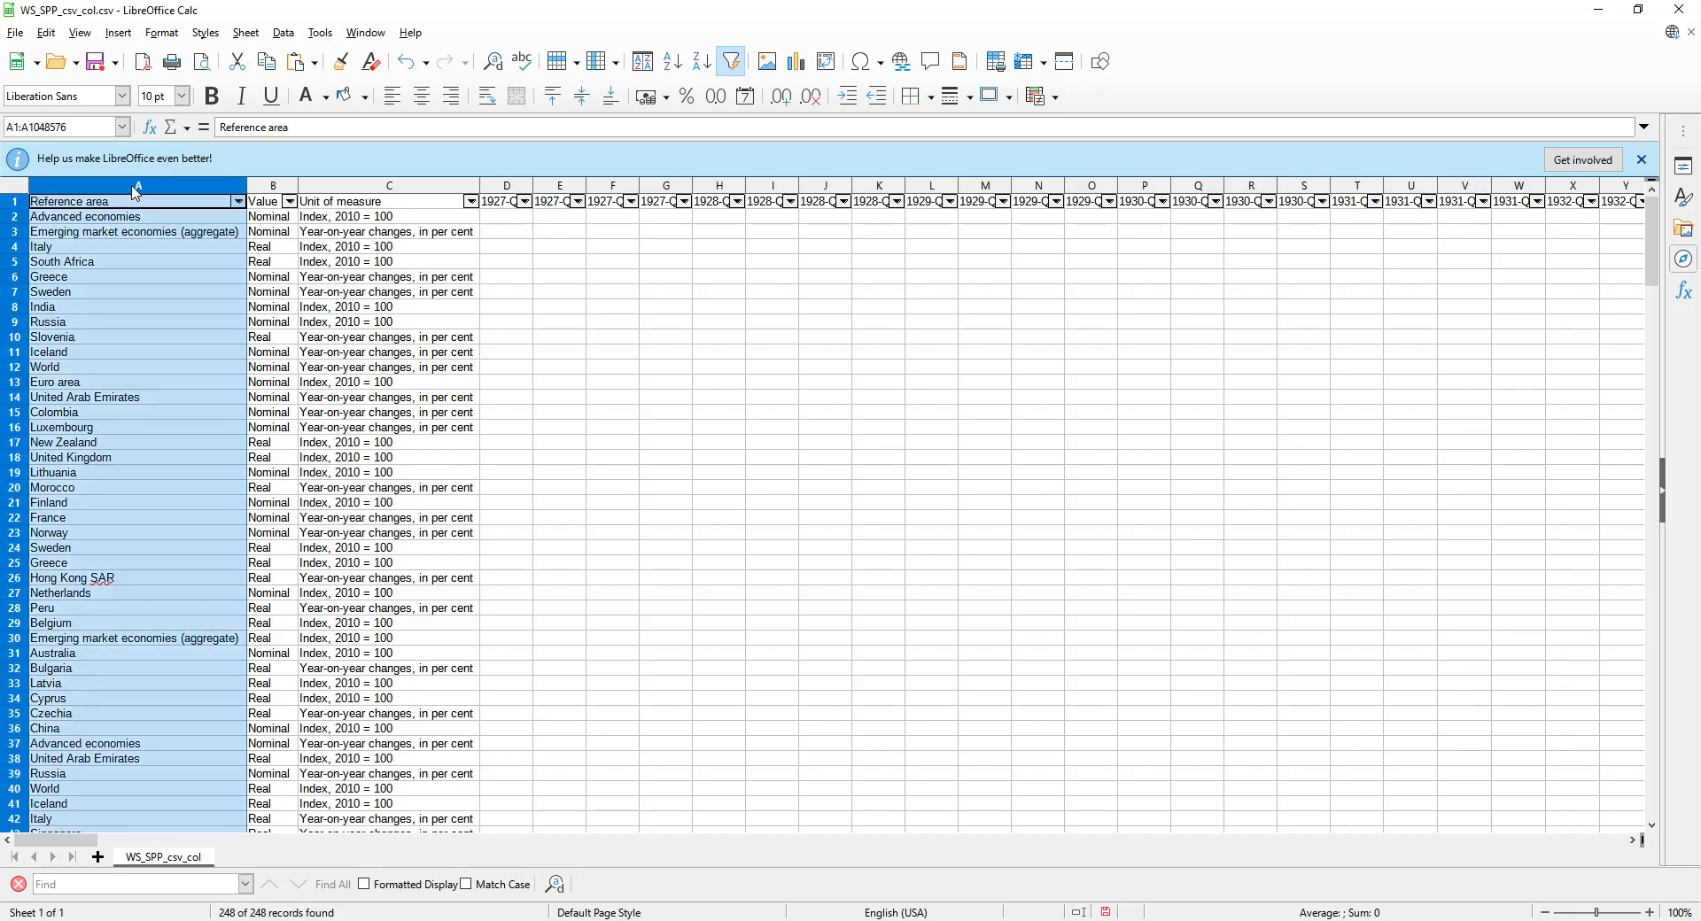
{"action": "left_click", "coordinate": [270, 186]}
{"action": "left_click", "coordinate": [390, 186]}
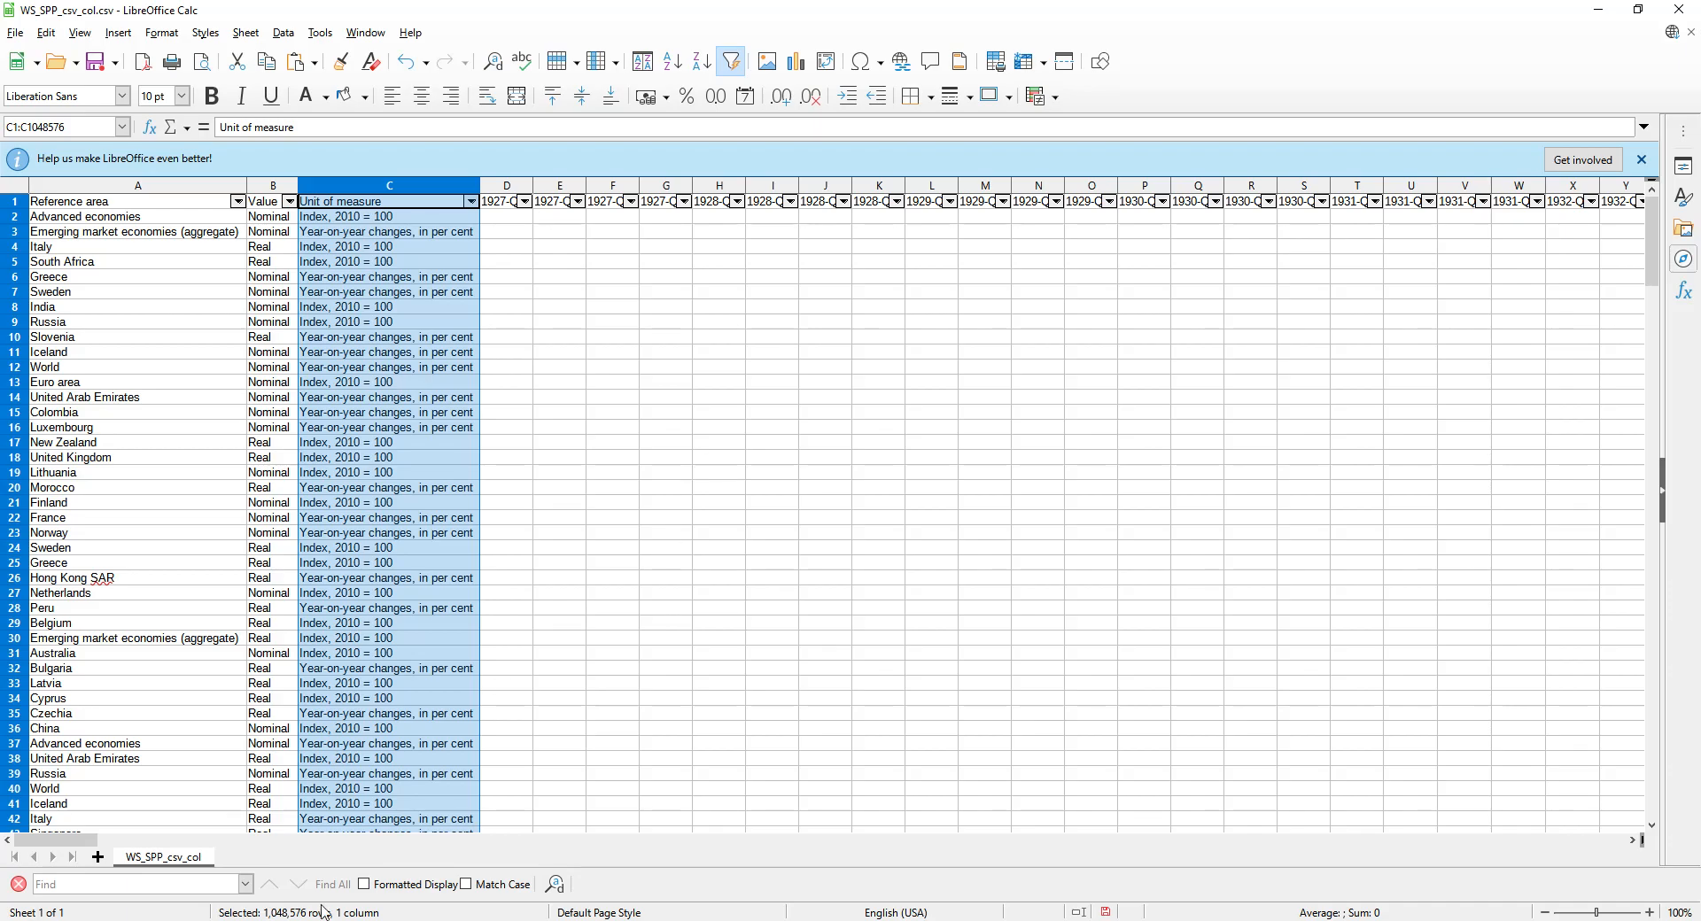
Step: Save the trimmed WS_SPP_csv_col.csv, keeping the CSV format, and close the spreadsheet
{"action": "left_click_drag", "start_coordinate": [73, 849], "coordinate": [17, 810]}
{"action": "left_click", "coordinate": [97, 62]}
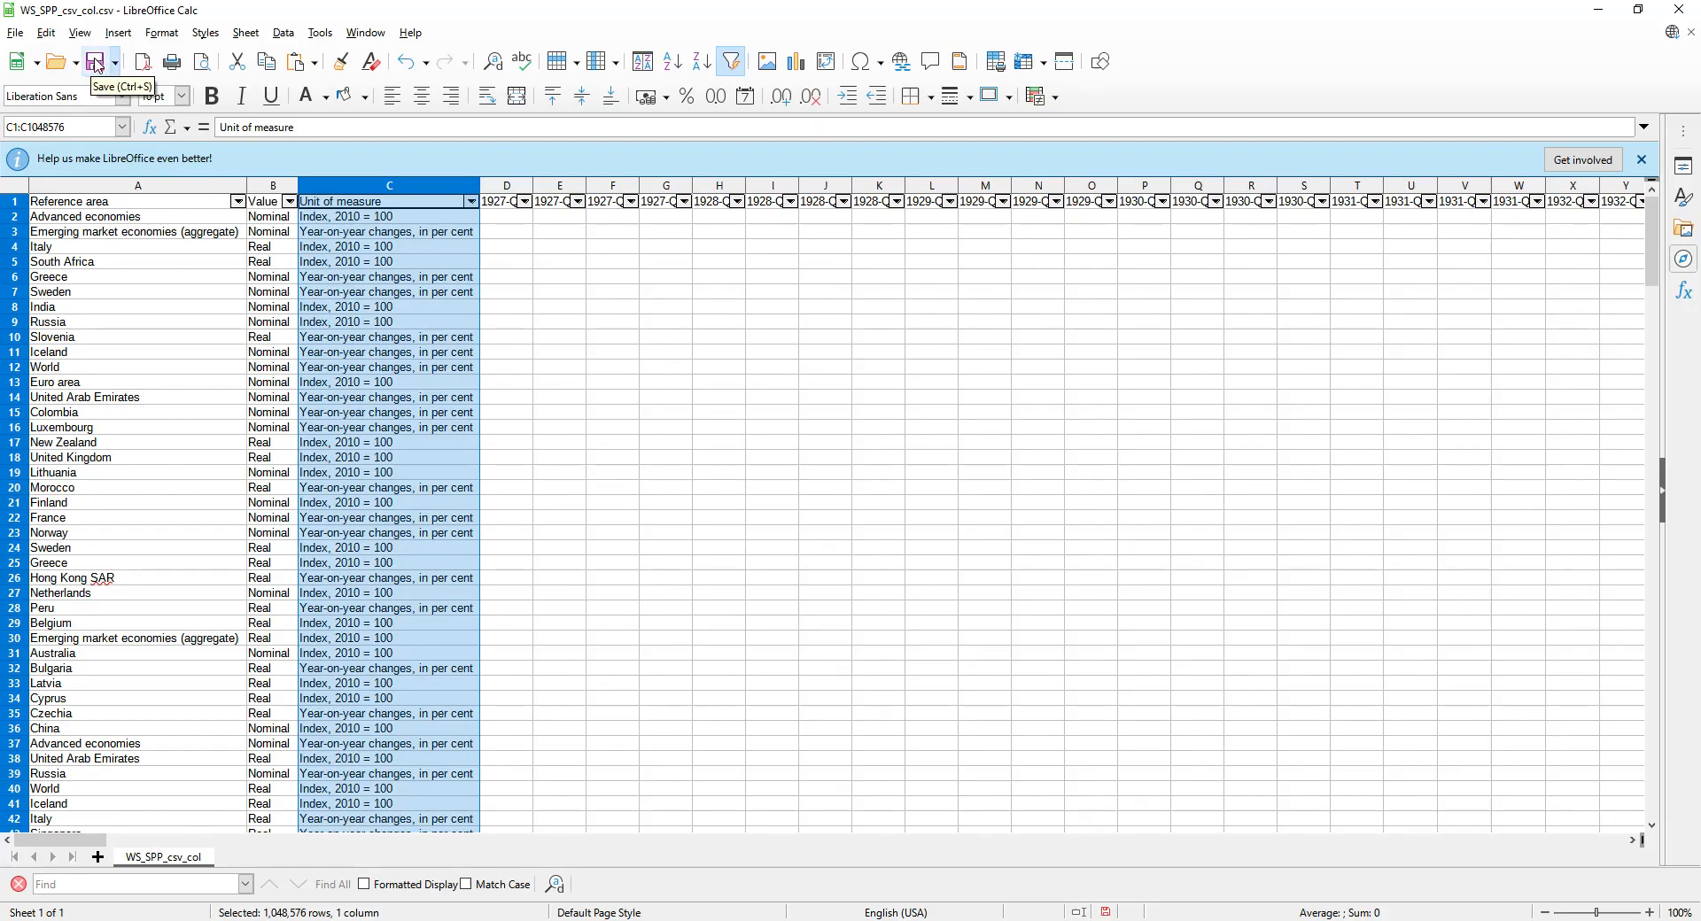
{"action": "left_click", "coordinate": [875, 528]}
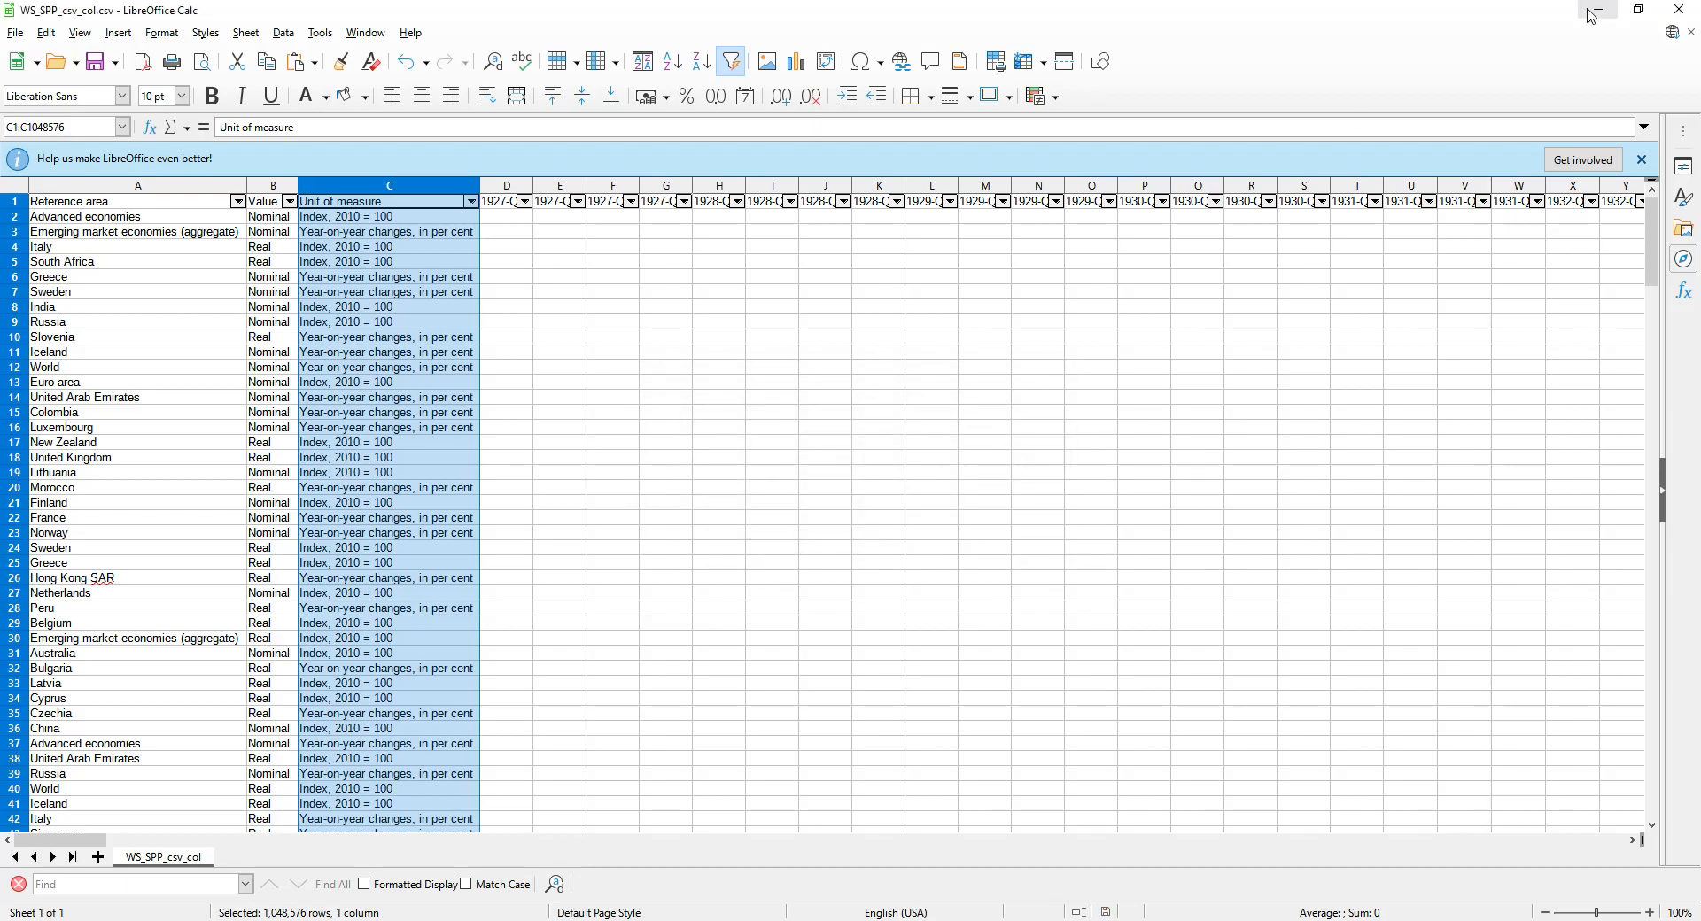
{"action": "left_click", "coordinate": [1676, 8]}
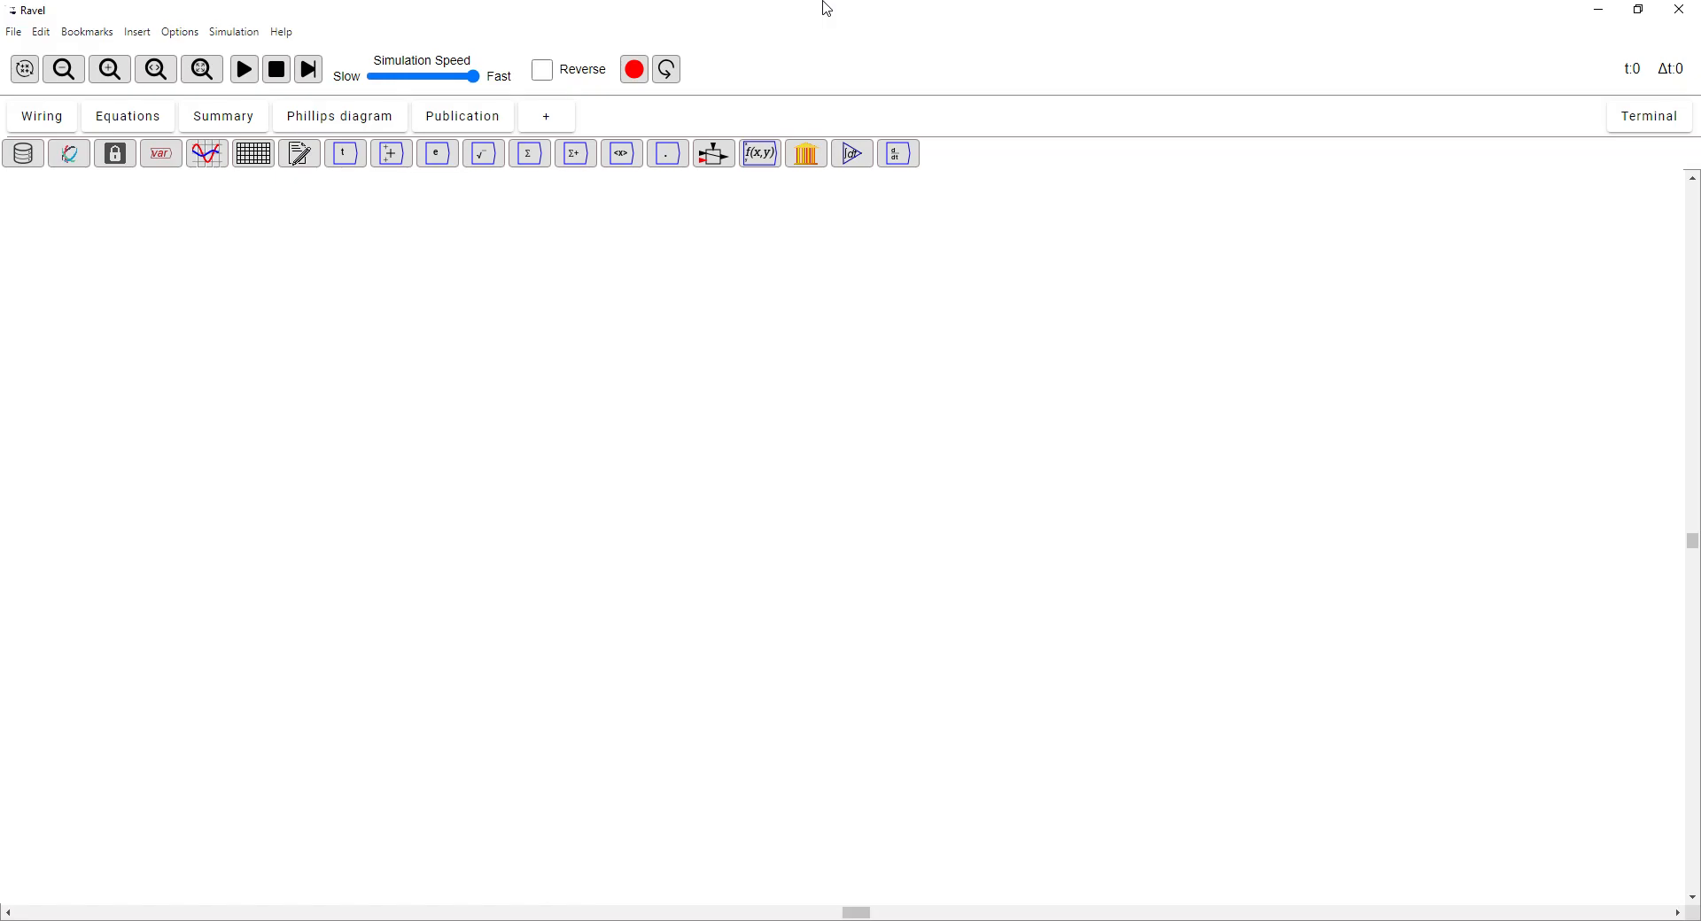
Step: In Ravel, save the blank model as RaveltutorialPage17.mky in the RavelTutorialPage17 folder
{"action": "left_click", "coordinate": [14, 33]}
{"action": "left_click", "coordinate": [61, 286]}
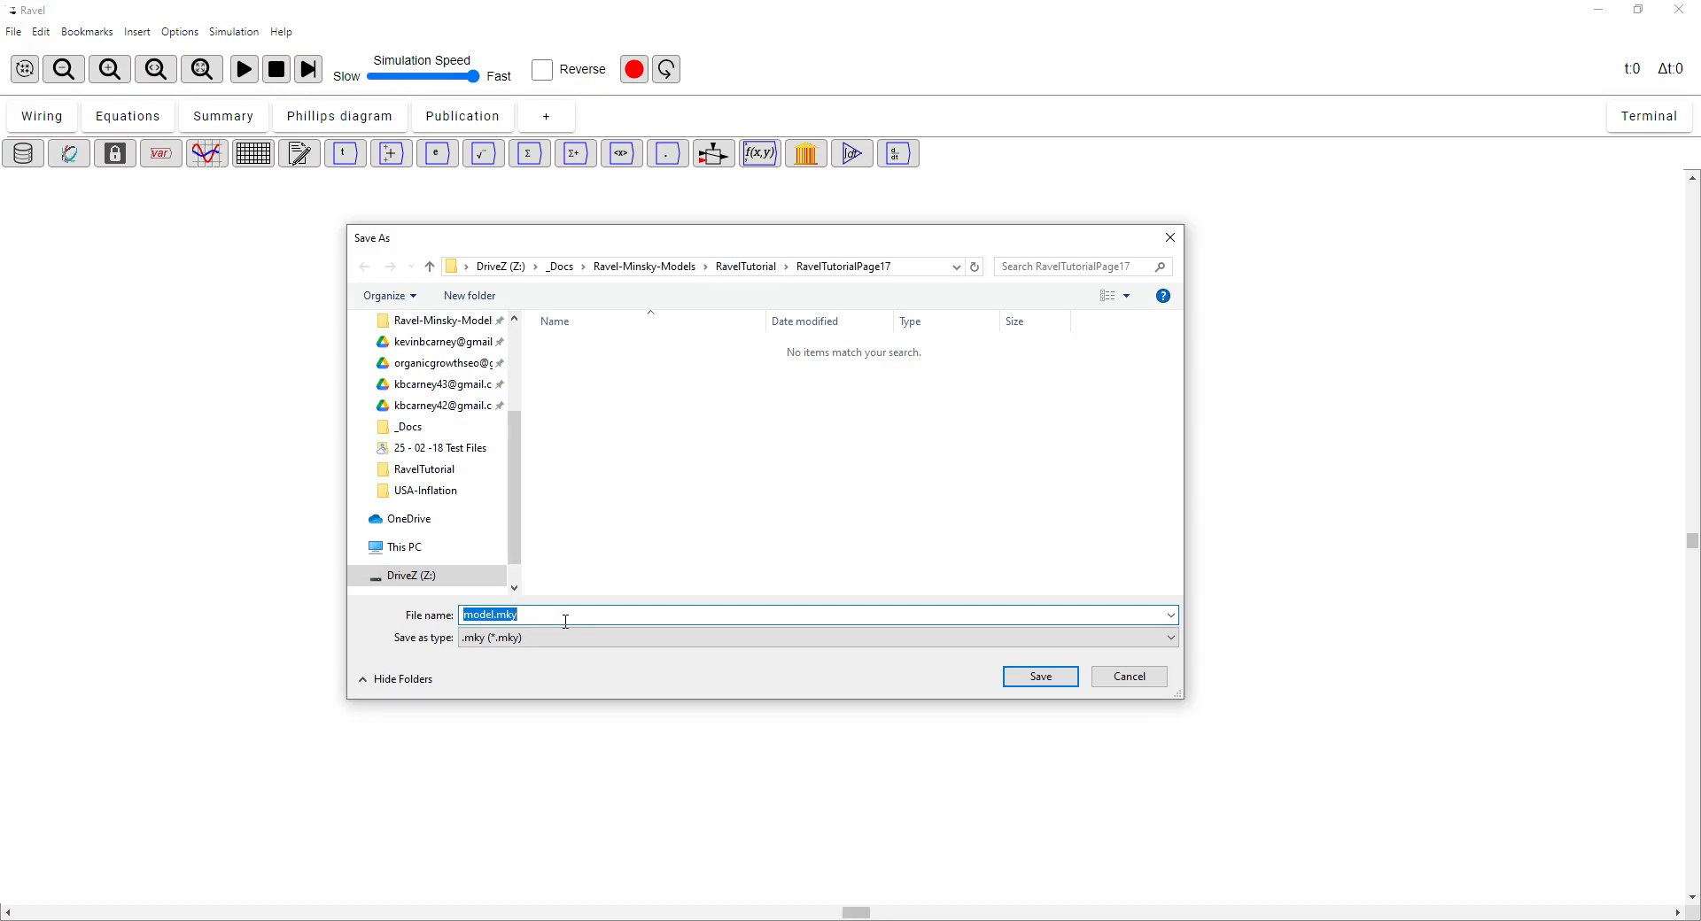
{"action": "type", "text": "Ravel6TU"}
{"action": "key", "text": "BackSpace"}
{"action": "key", "text": "BackSpace"}
{"action": "type", "text": "tutoriqalPage"}
{"action": "left_click", "coordinate": [1029, 684]}
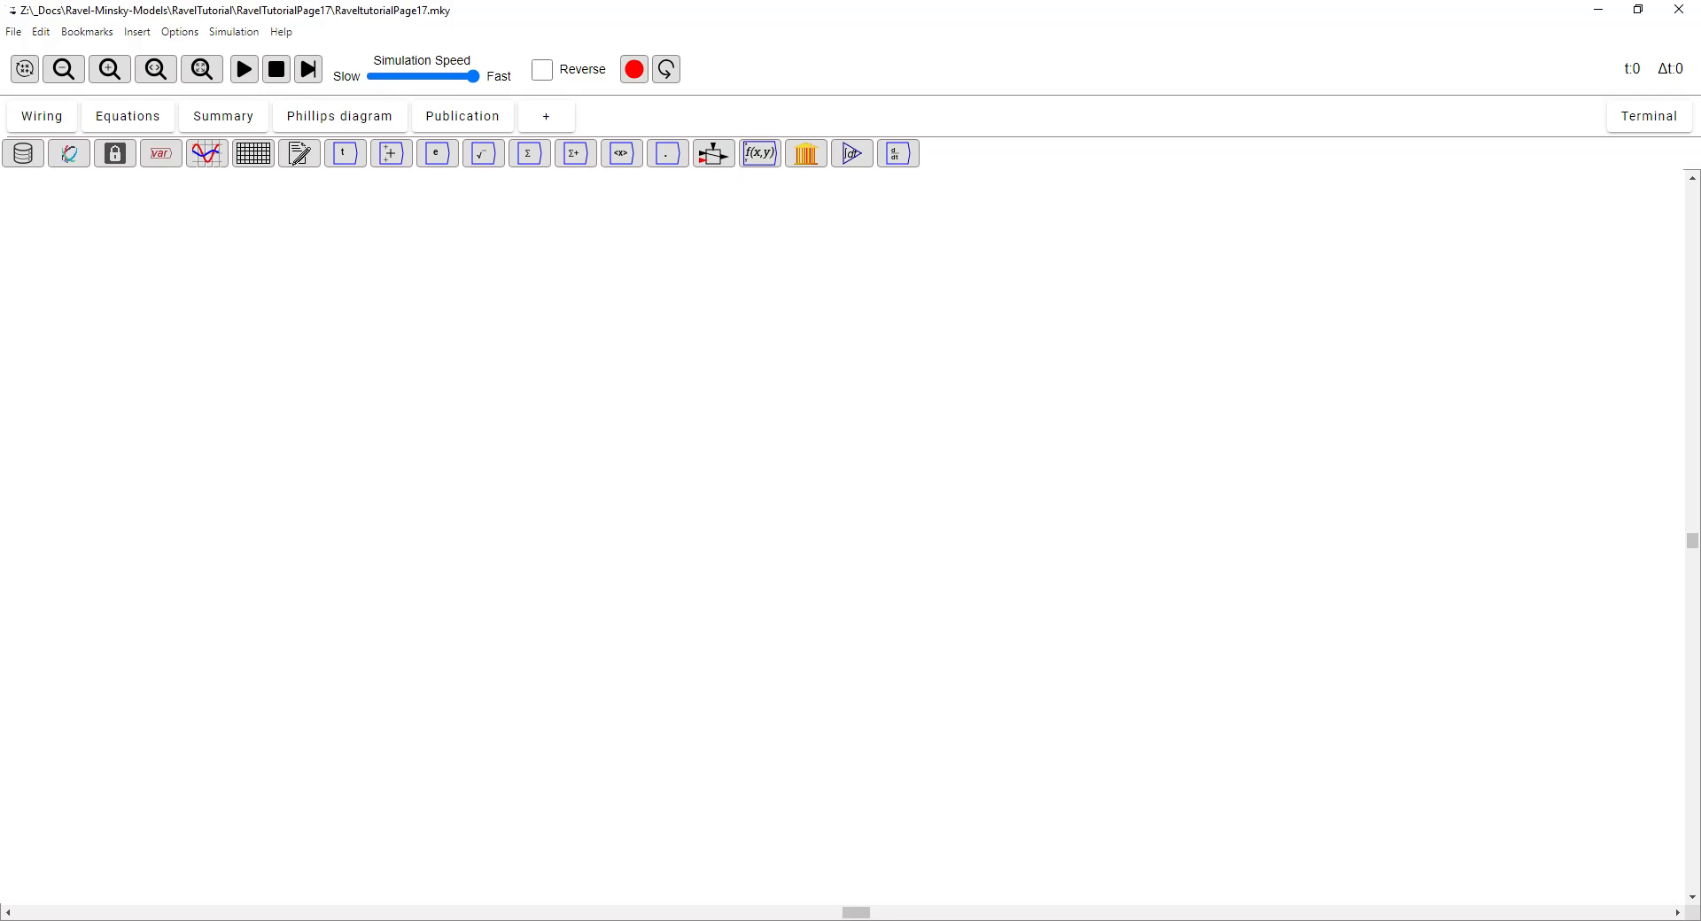
{"action": "left_click", "coordinate": [13, 37]}
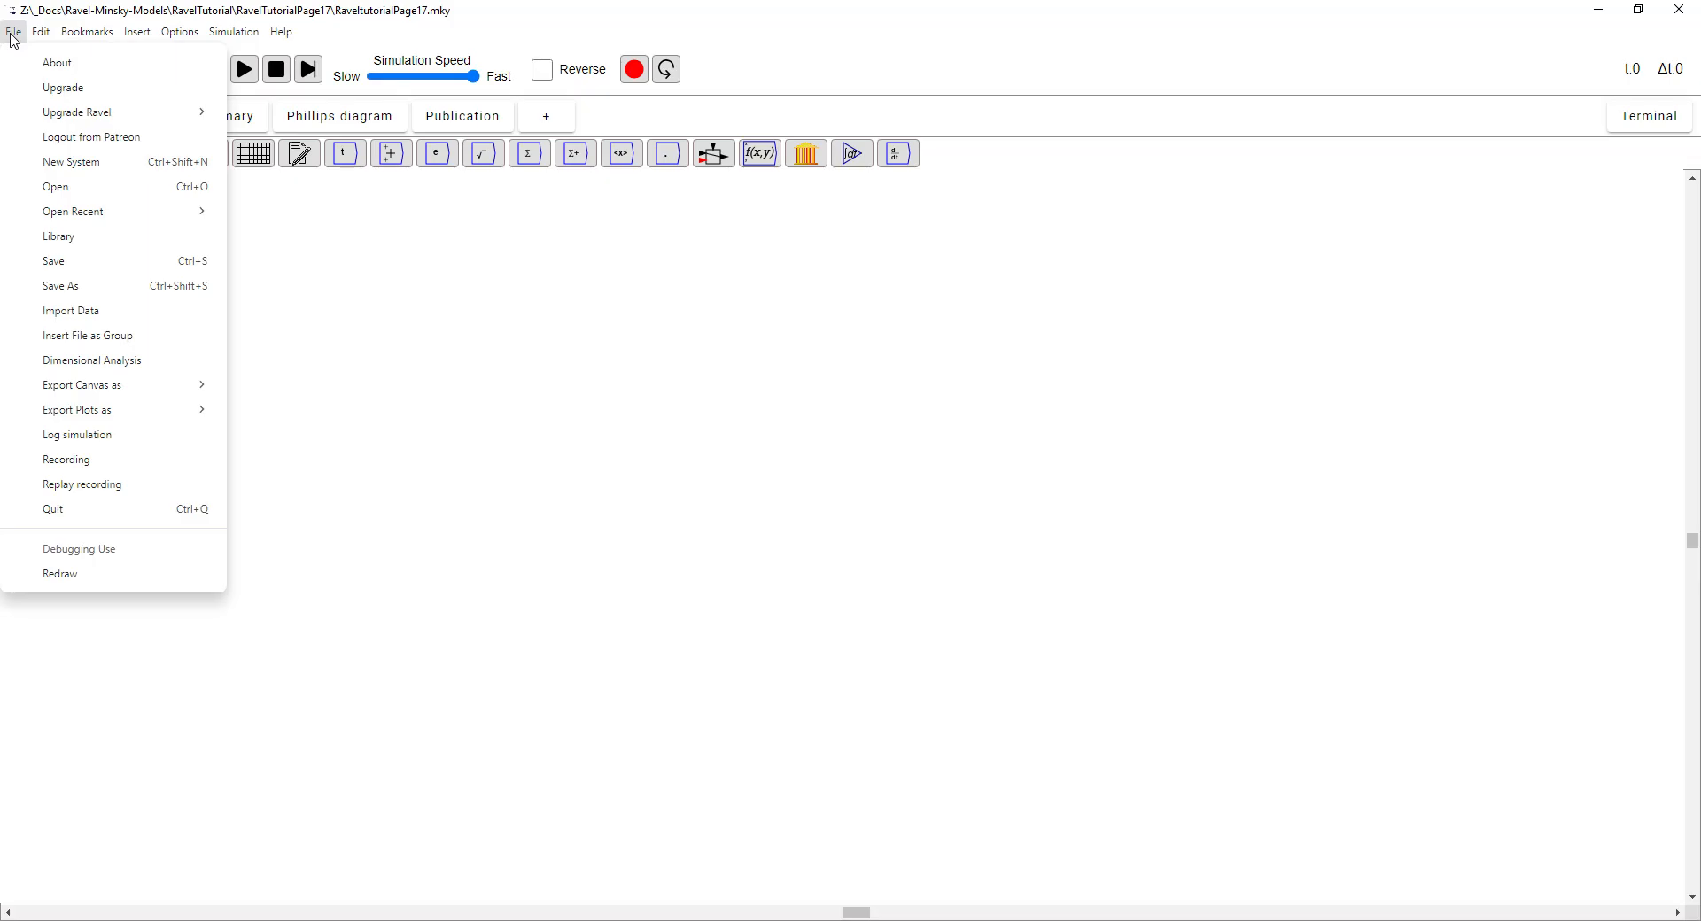
{"action": "left_click", "coordinate": [58, 263]}
{"action": "left_click", "coordinate": [18, 37]}
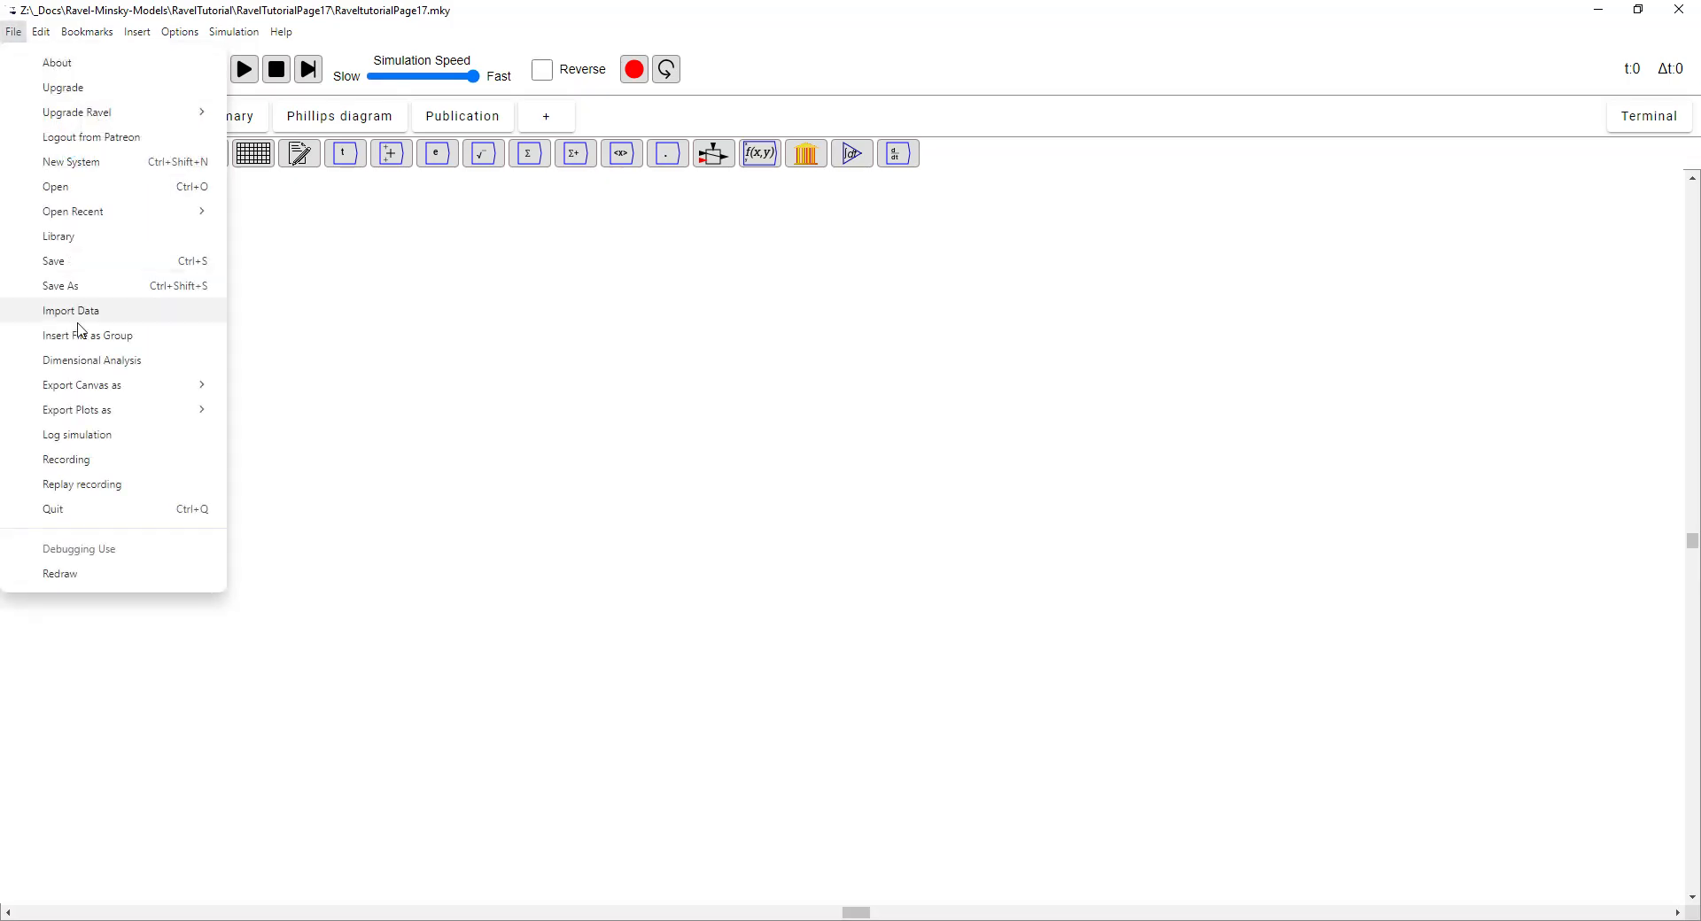
{"action": "left_click", "coordinate": [65, 266]}
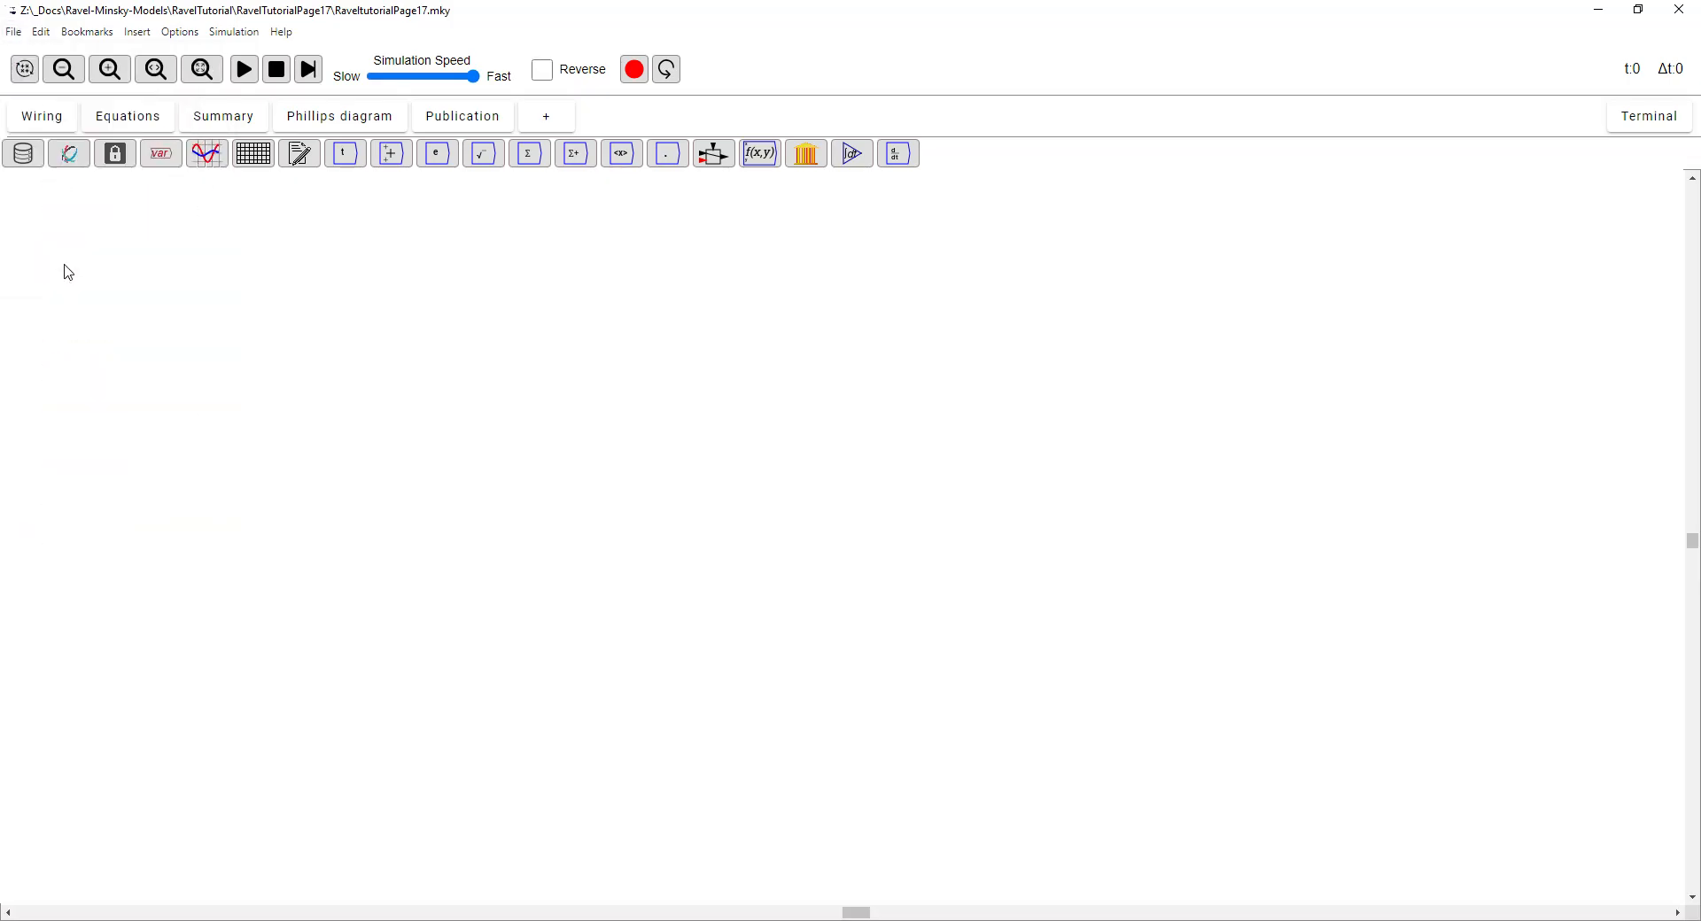
Step: Start a data import from the local file WS_SPP_csv_col.csv and accept its default CSV settings to reach data selection
{"action": "left_click", "coordinate": [24, 160]}
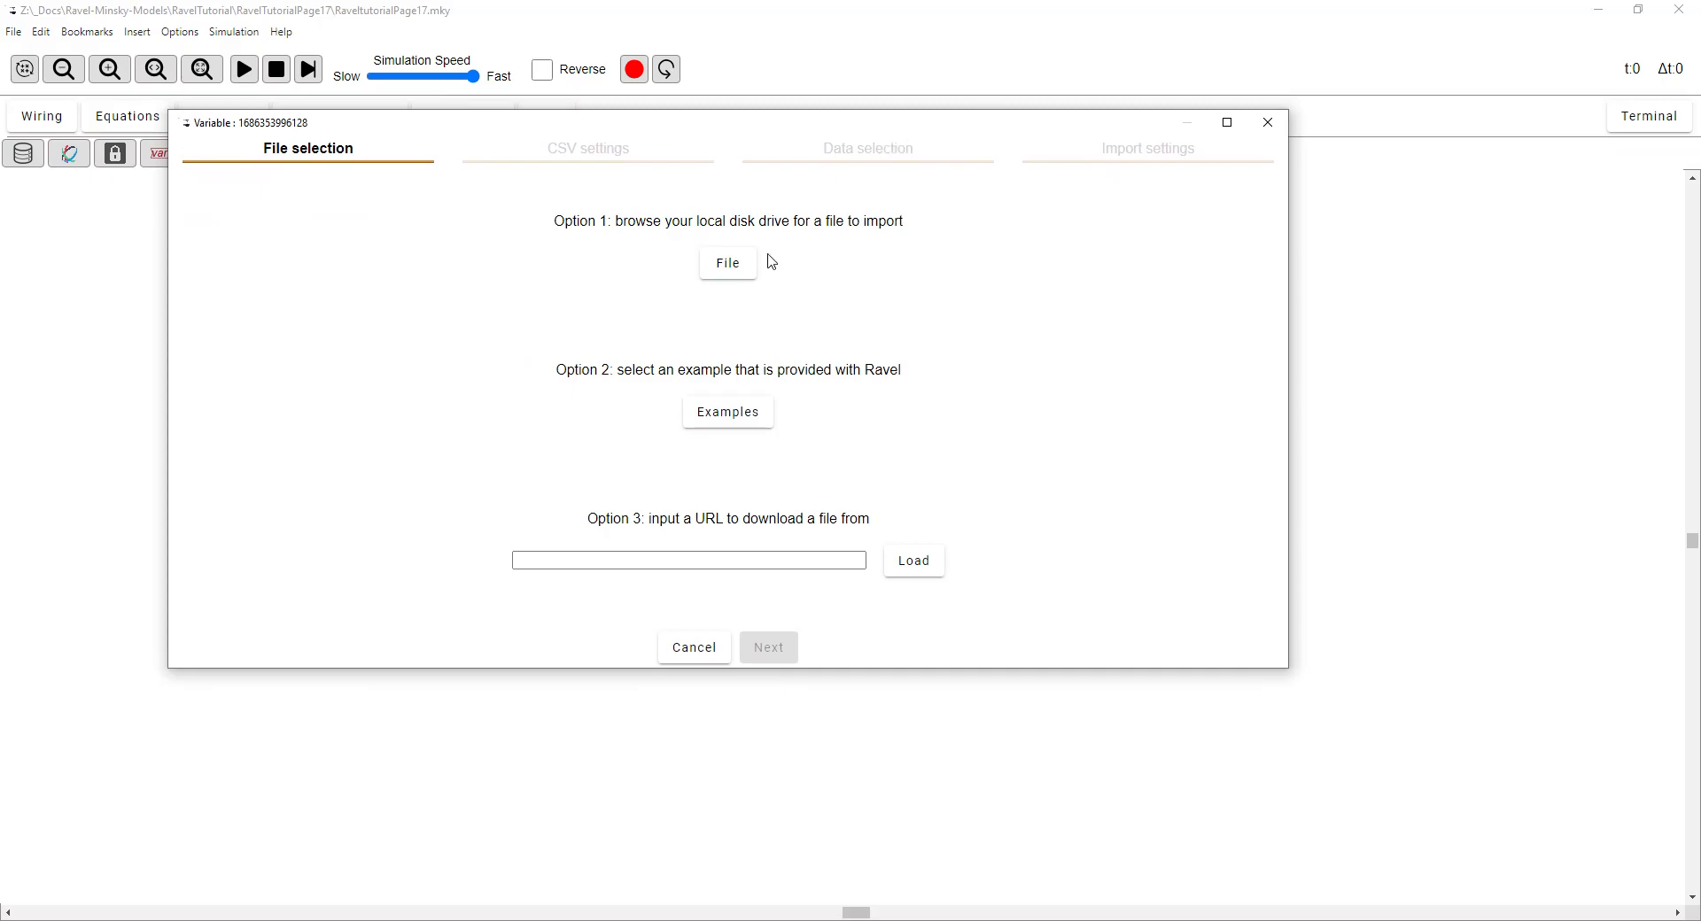
{"action": "left_click", "coordinate": [742, 273]}
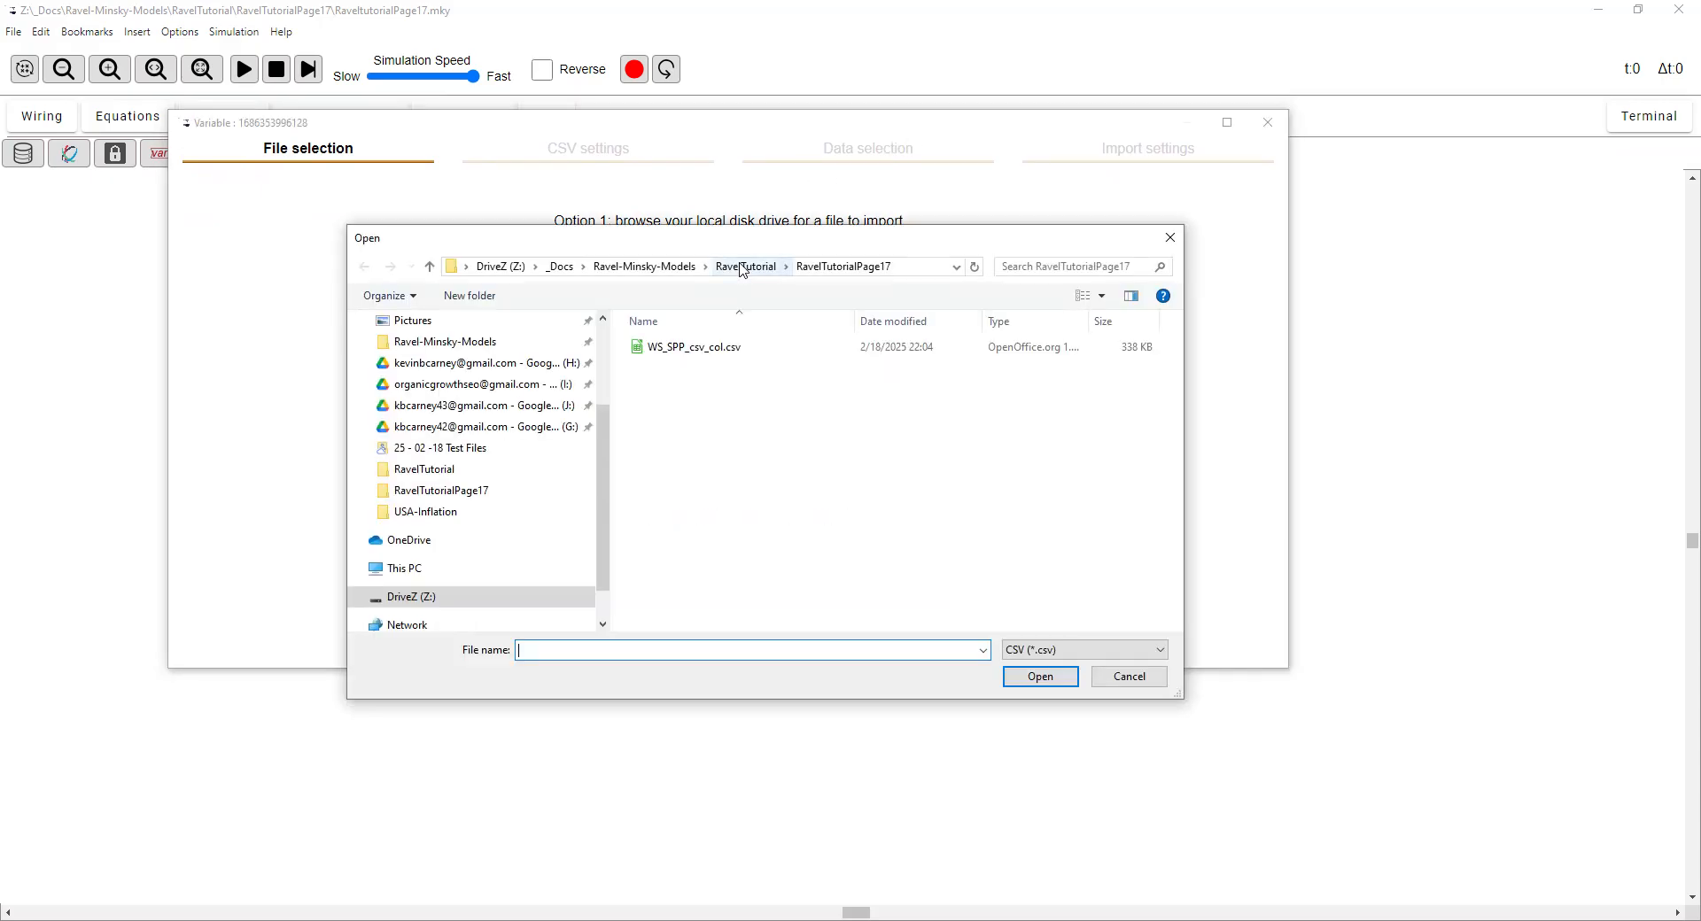
{"action": "left_click", "coordinate": [677, 356]}
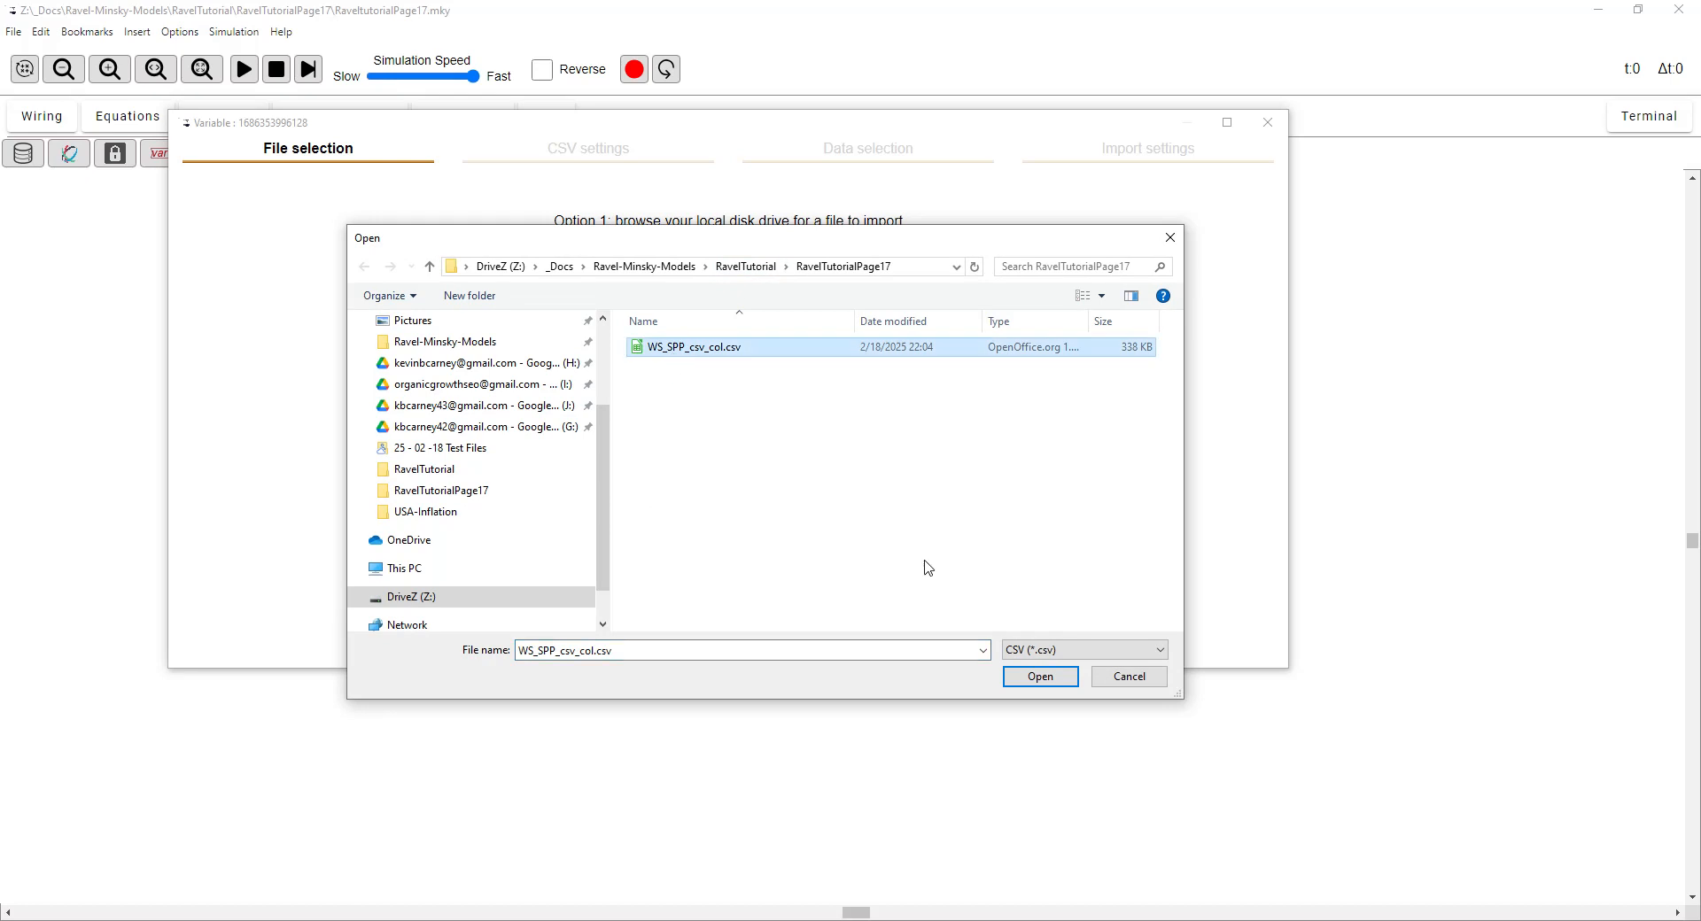
{"action": "left_click", "coordinate": [1041, 678]}
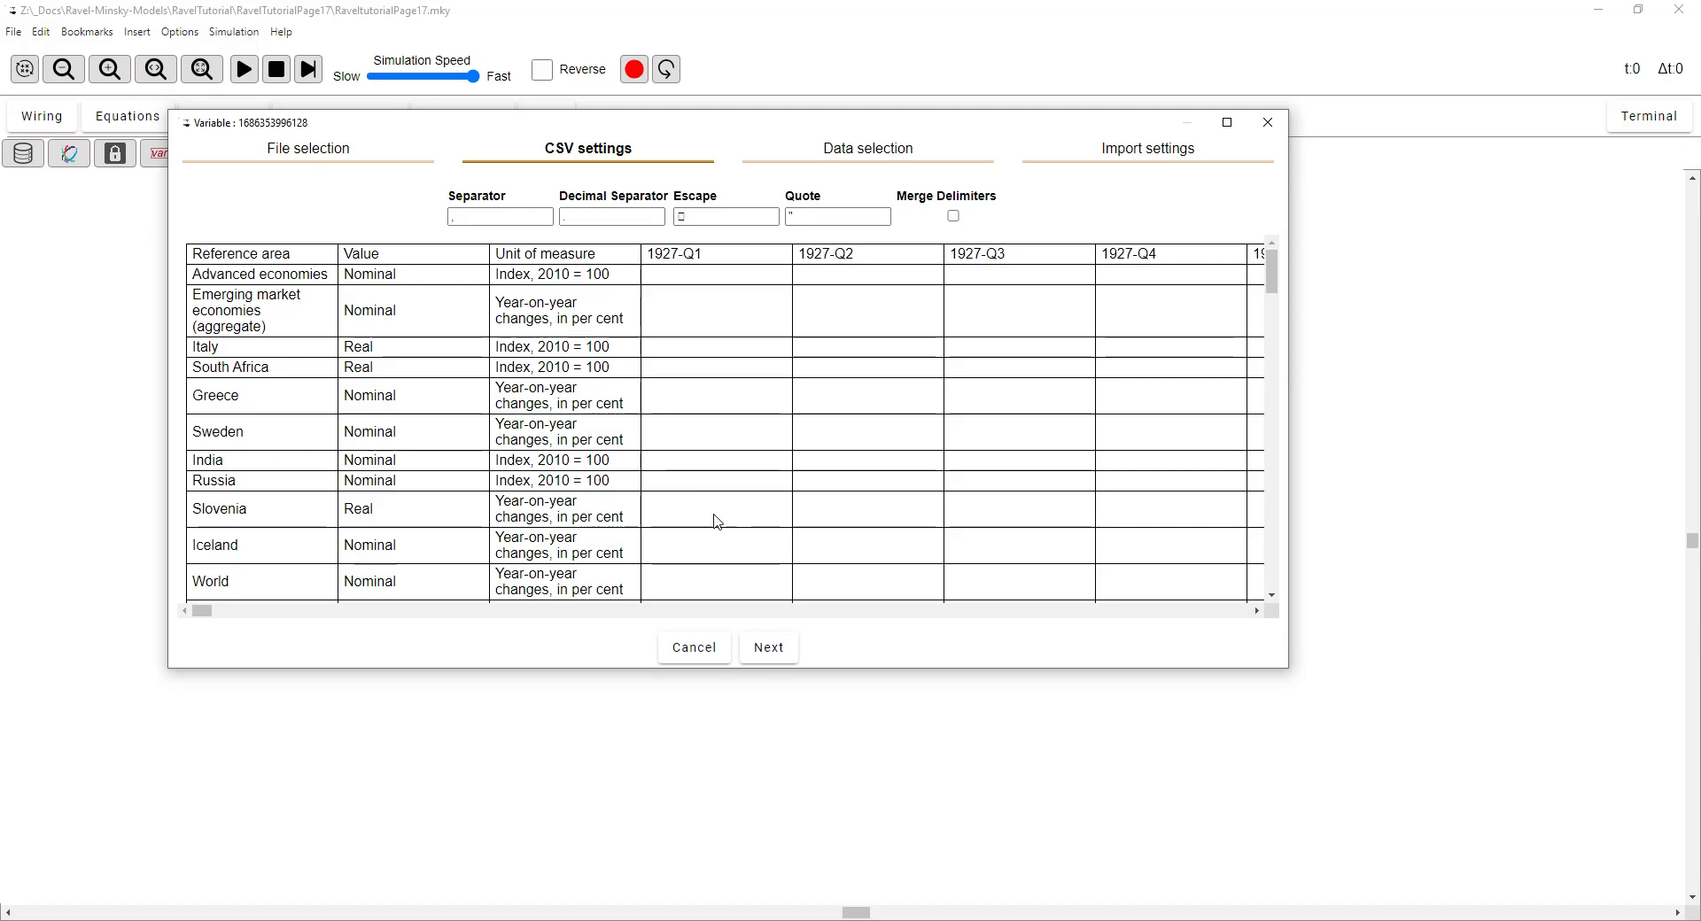
{"action": "left_click", "coordinate": [770, 651]}
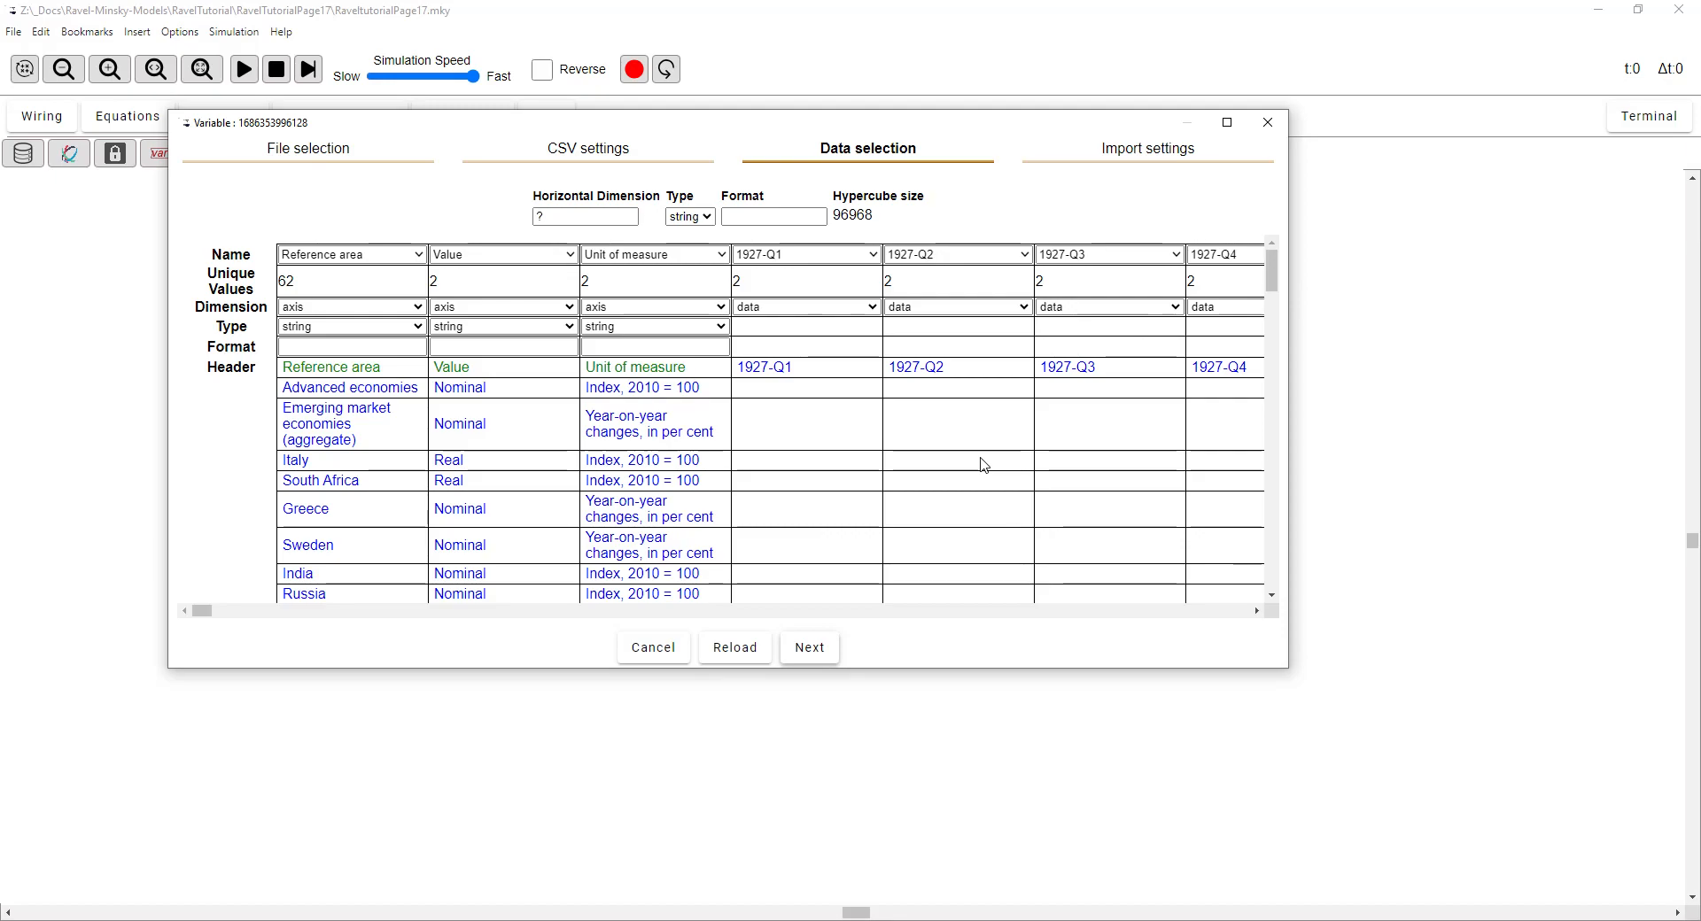
Step: Name the horizontal dimension Quarter, keep Reference area as an axis, and consult the dimension list in RavelTutorial.pdf
{"action": "left_click", "coordinate": [419, 309]}
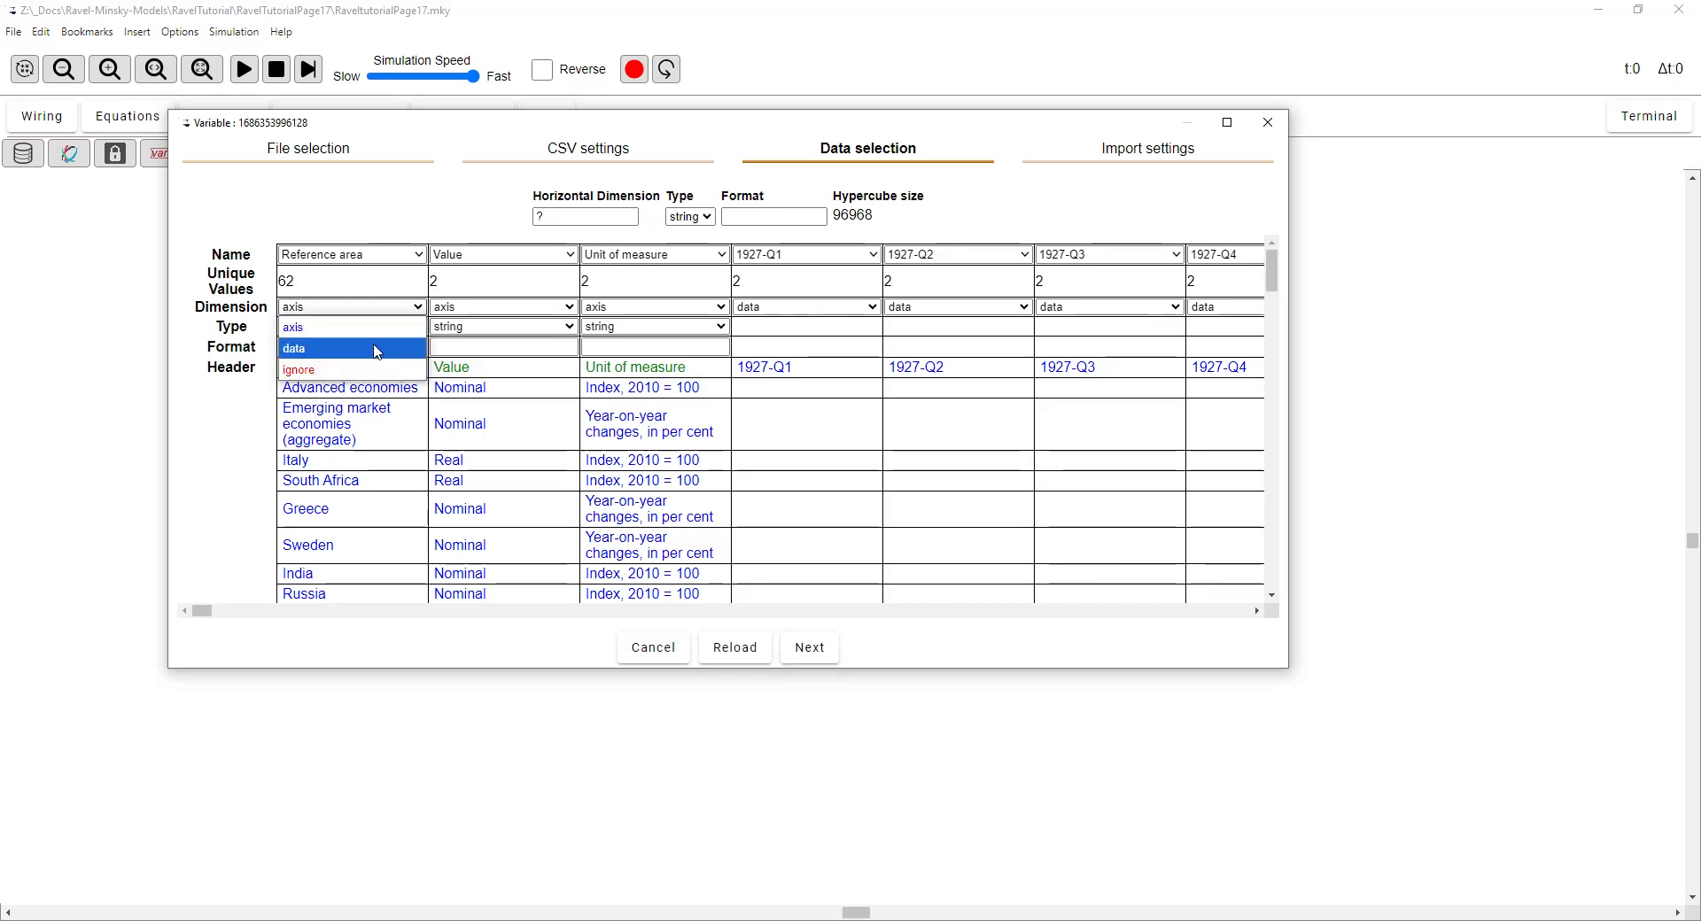
{"action": "left_click", "coordinate": [232, 207]}
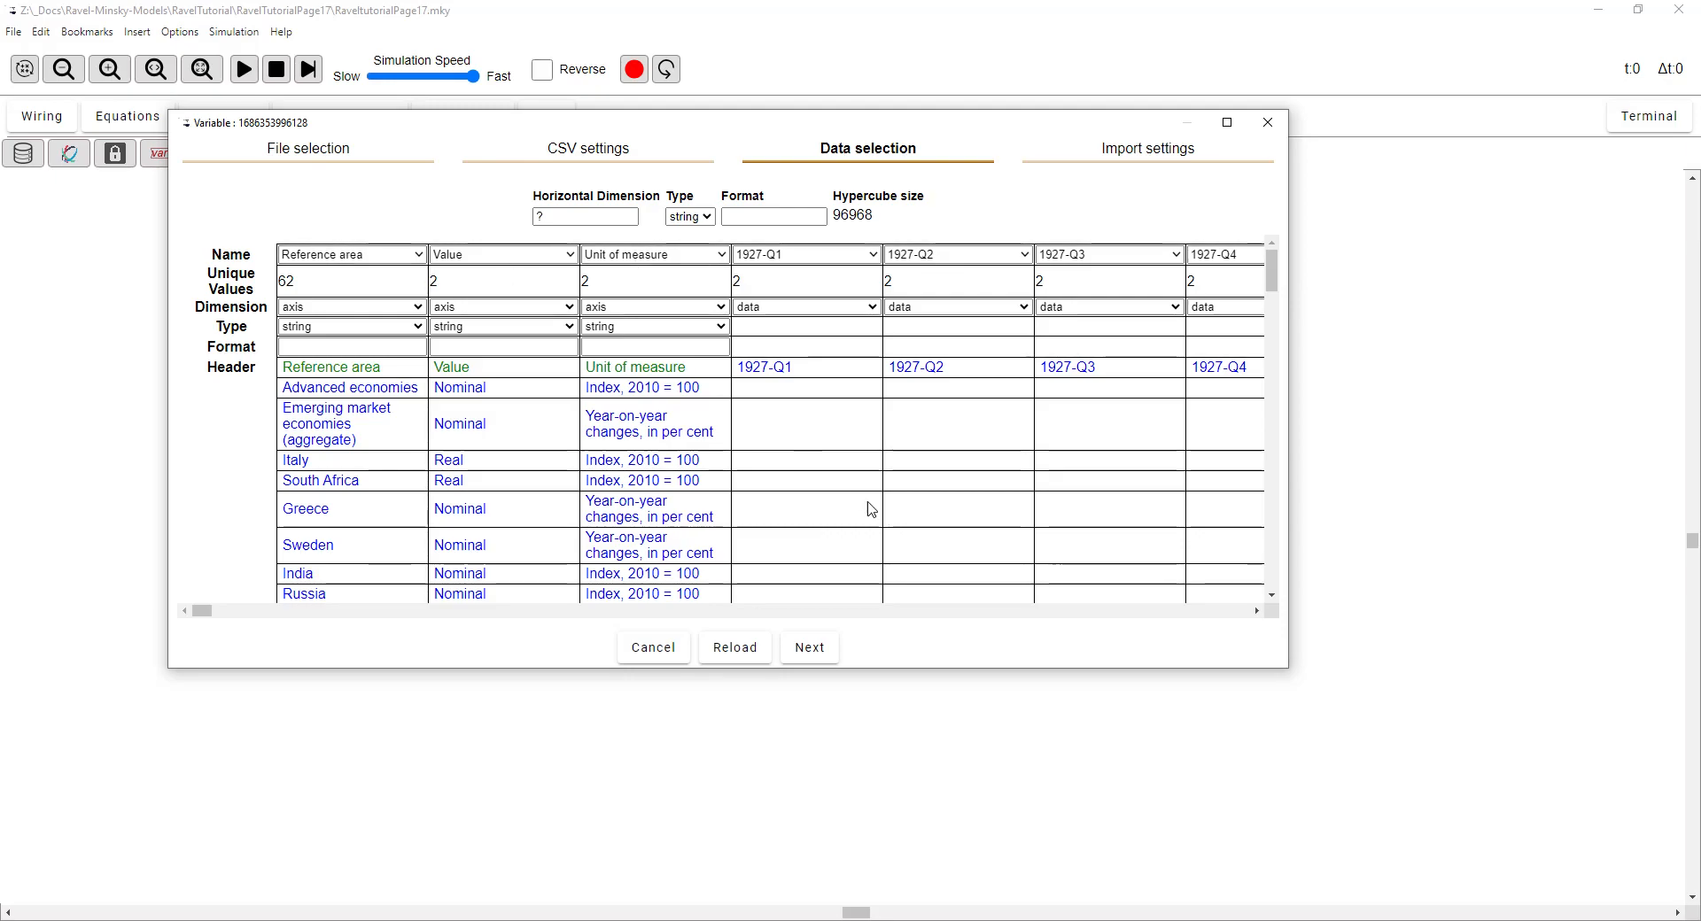
{"action": "left_click_drag", "start_coordinate": [597, 215], "coordinate": [497, 227]}
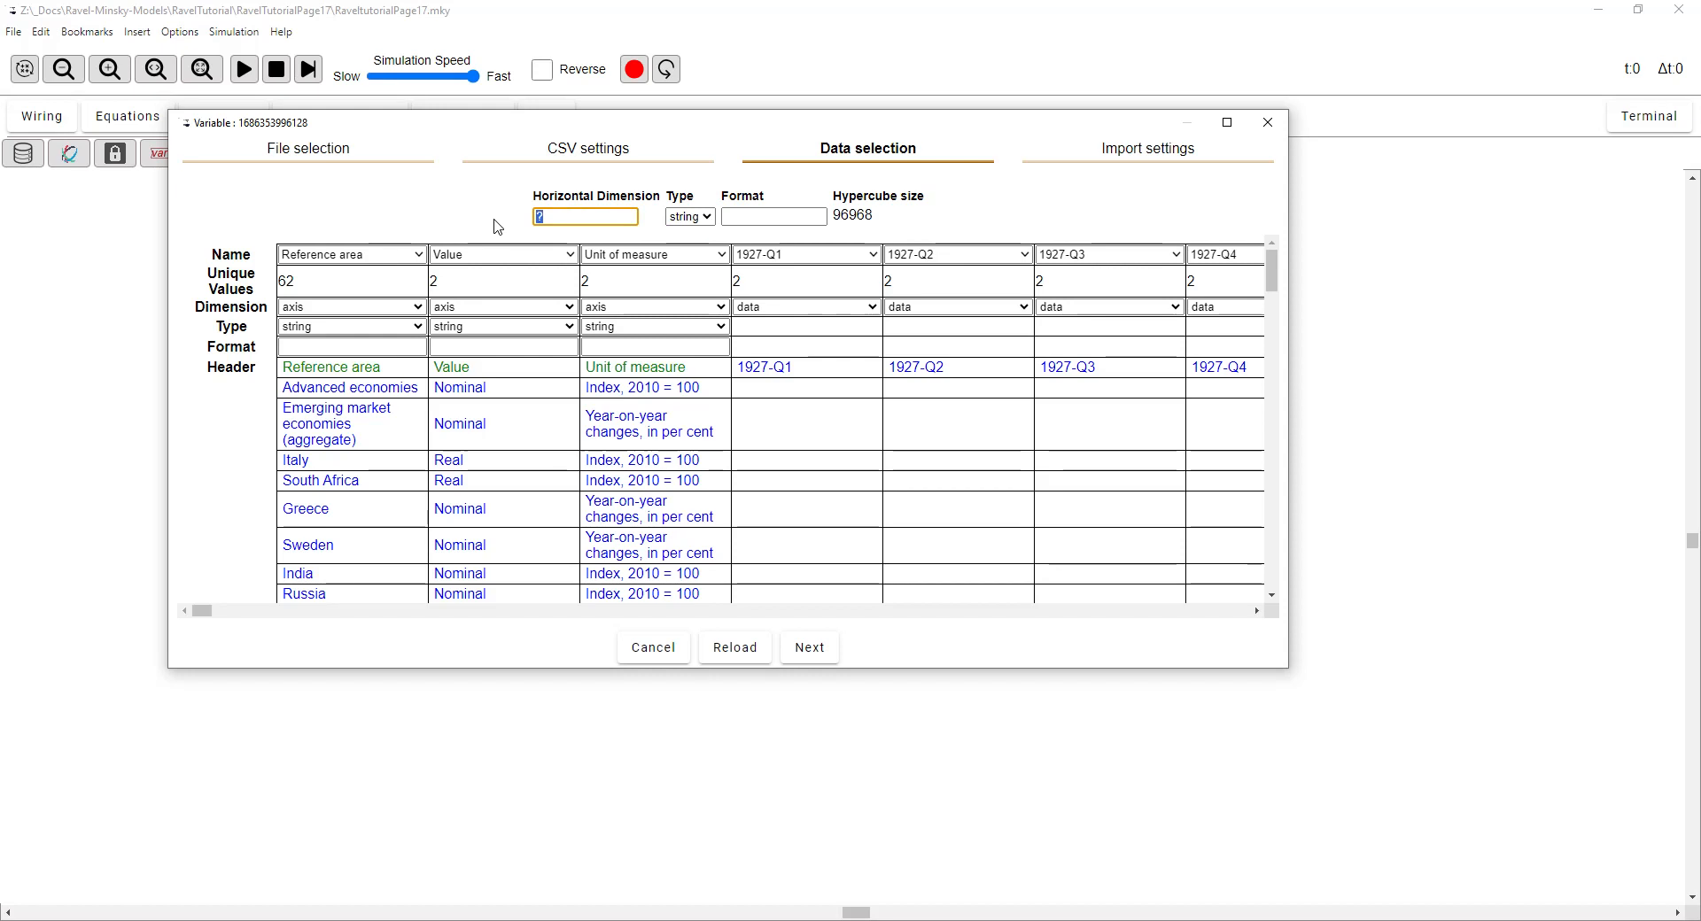
{"action": "type", "text": "Quarter"}
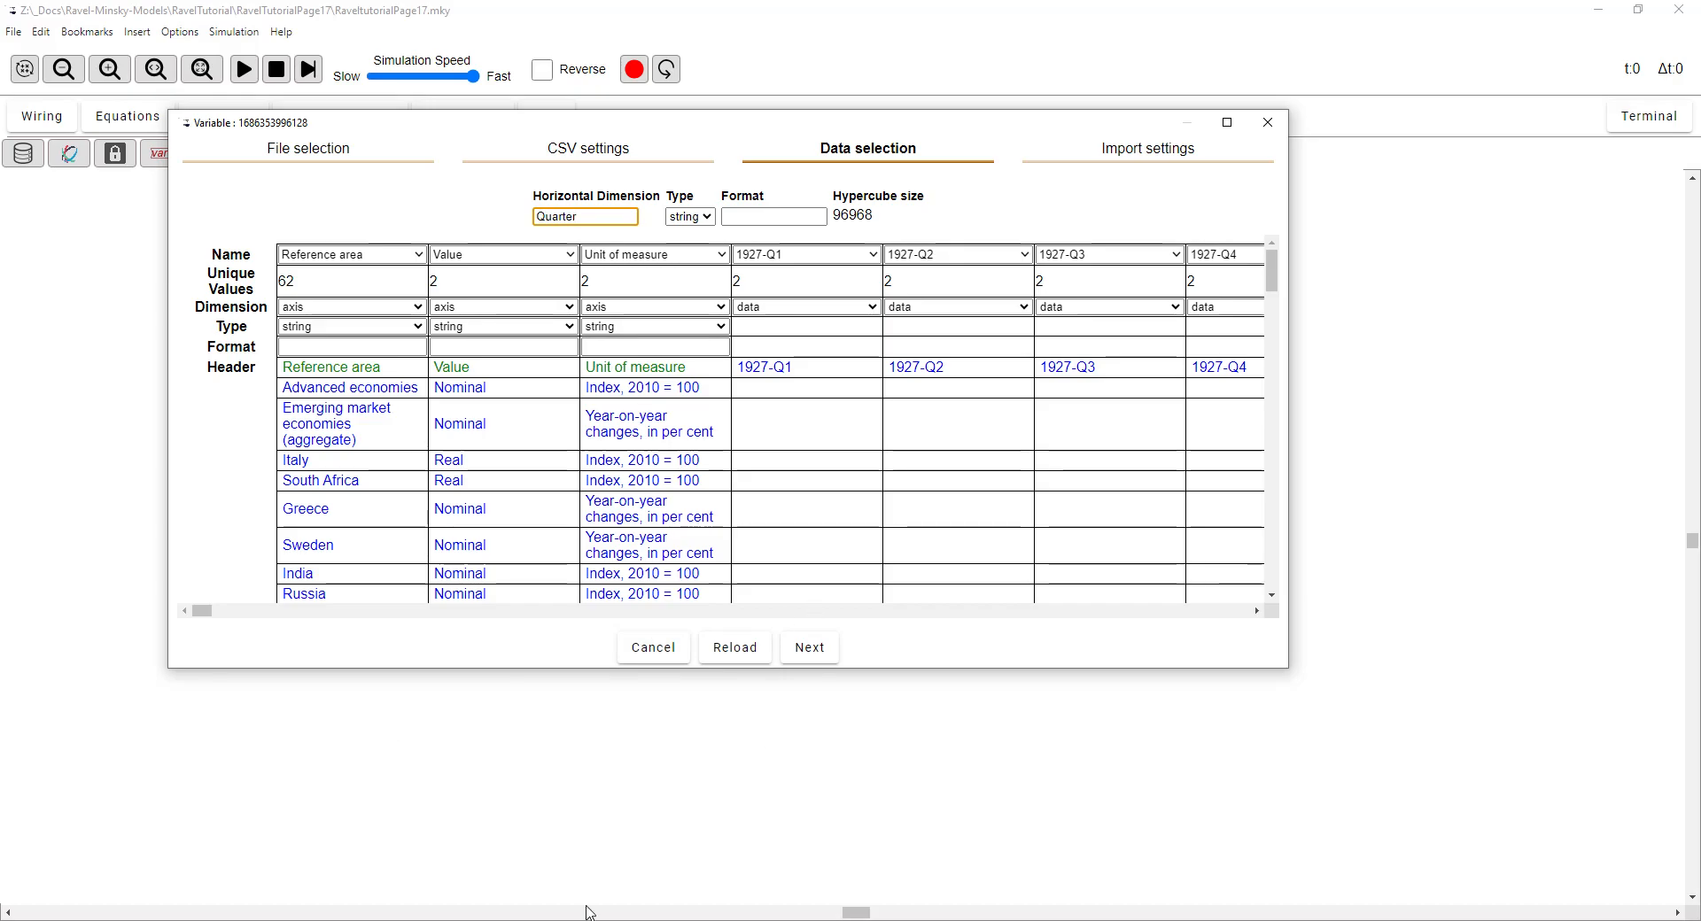
{"action": "left_click", "coordinate": [748, 855]}
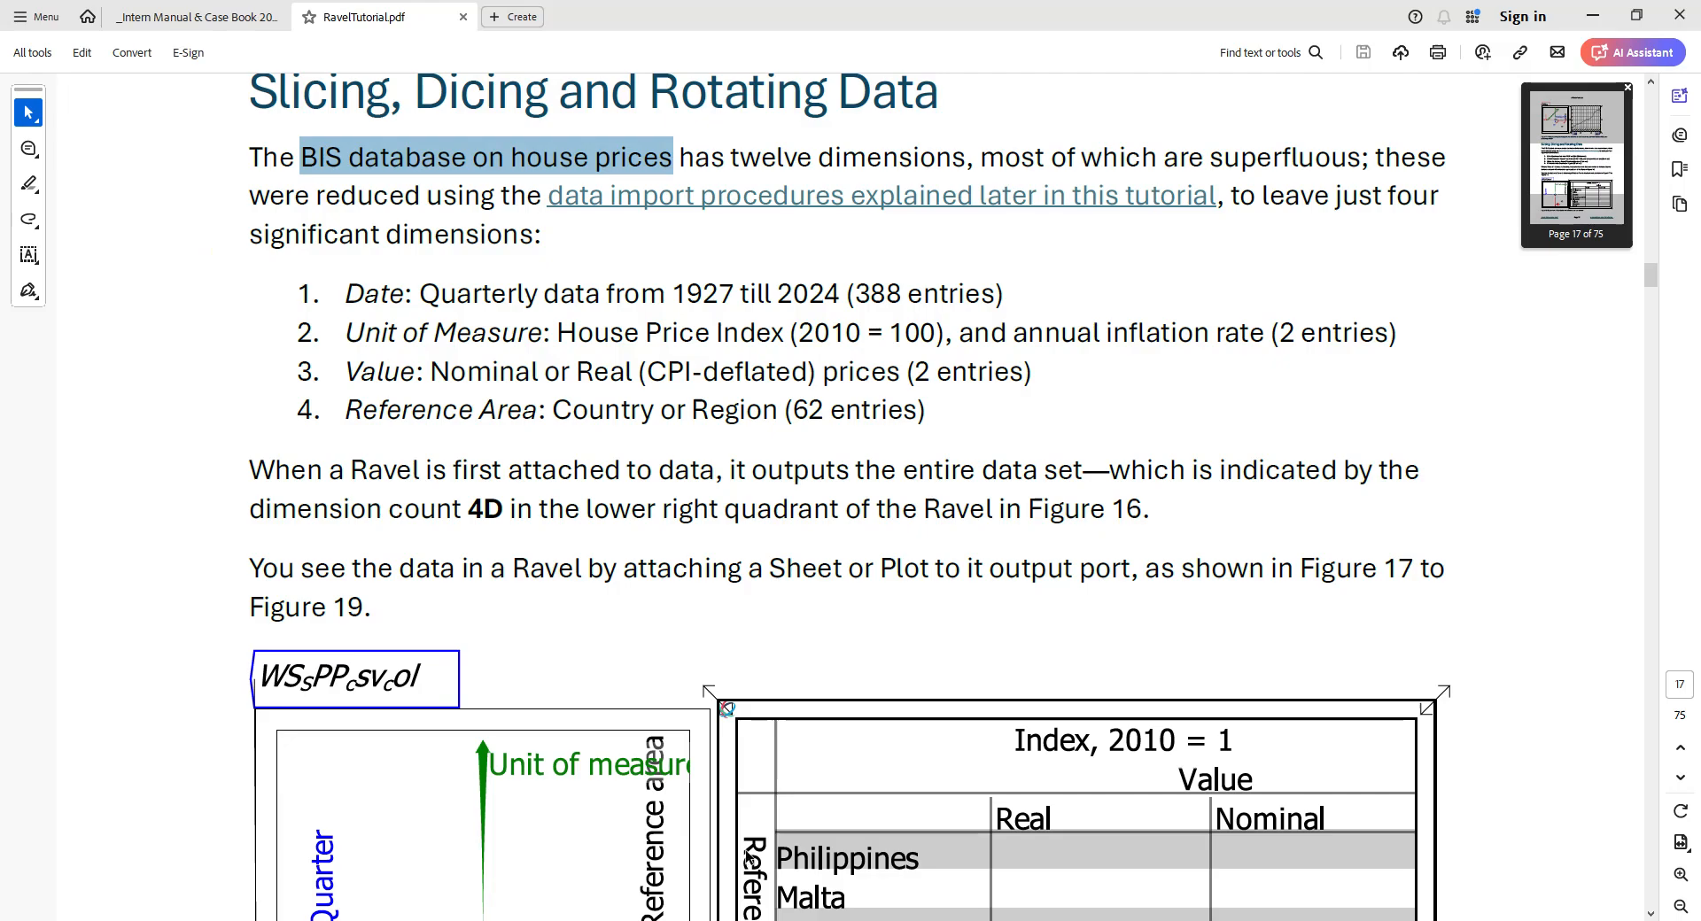
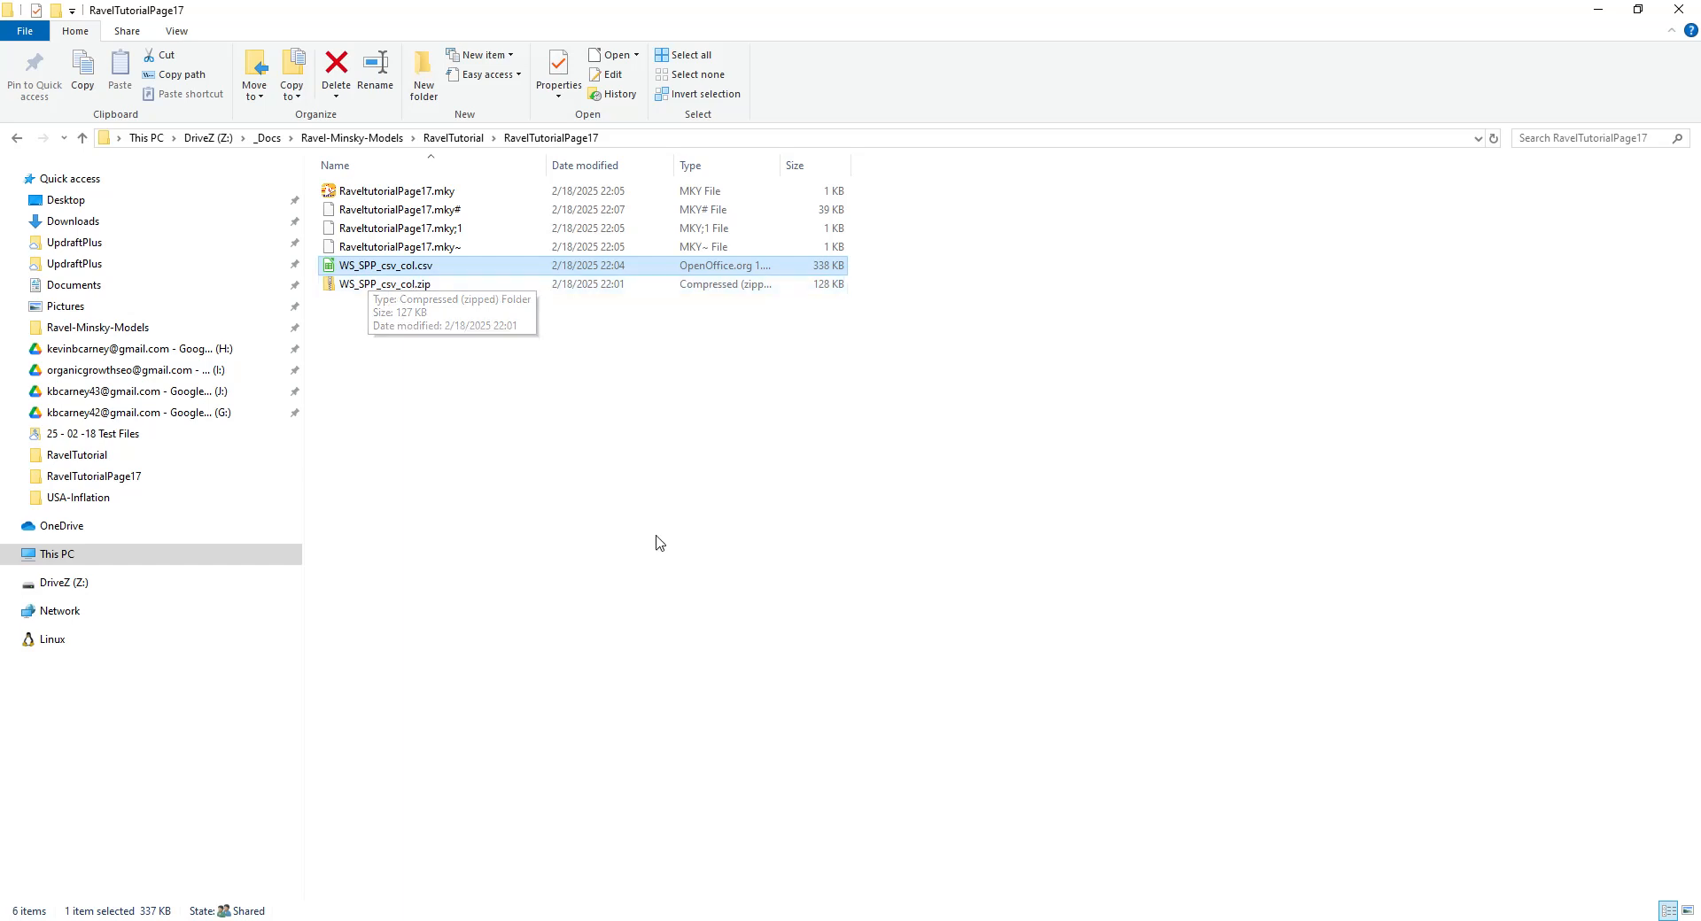
Step: Consult Figure 18 in RavelTutorial.pdf, and in Ravel place a Ravel beside the imported data variable and wire the variable into its input
{"action": "left_click", "coordinate": [721, 850]}
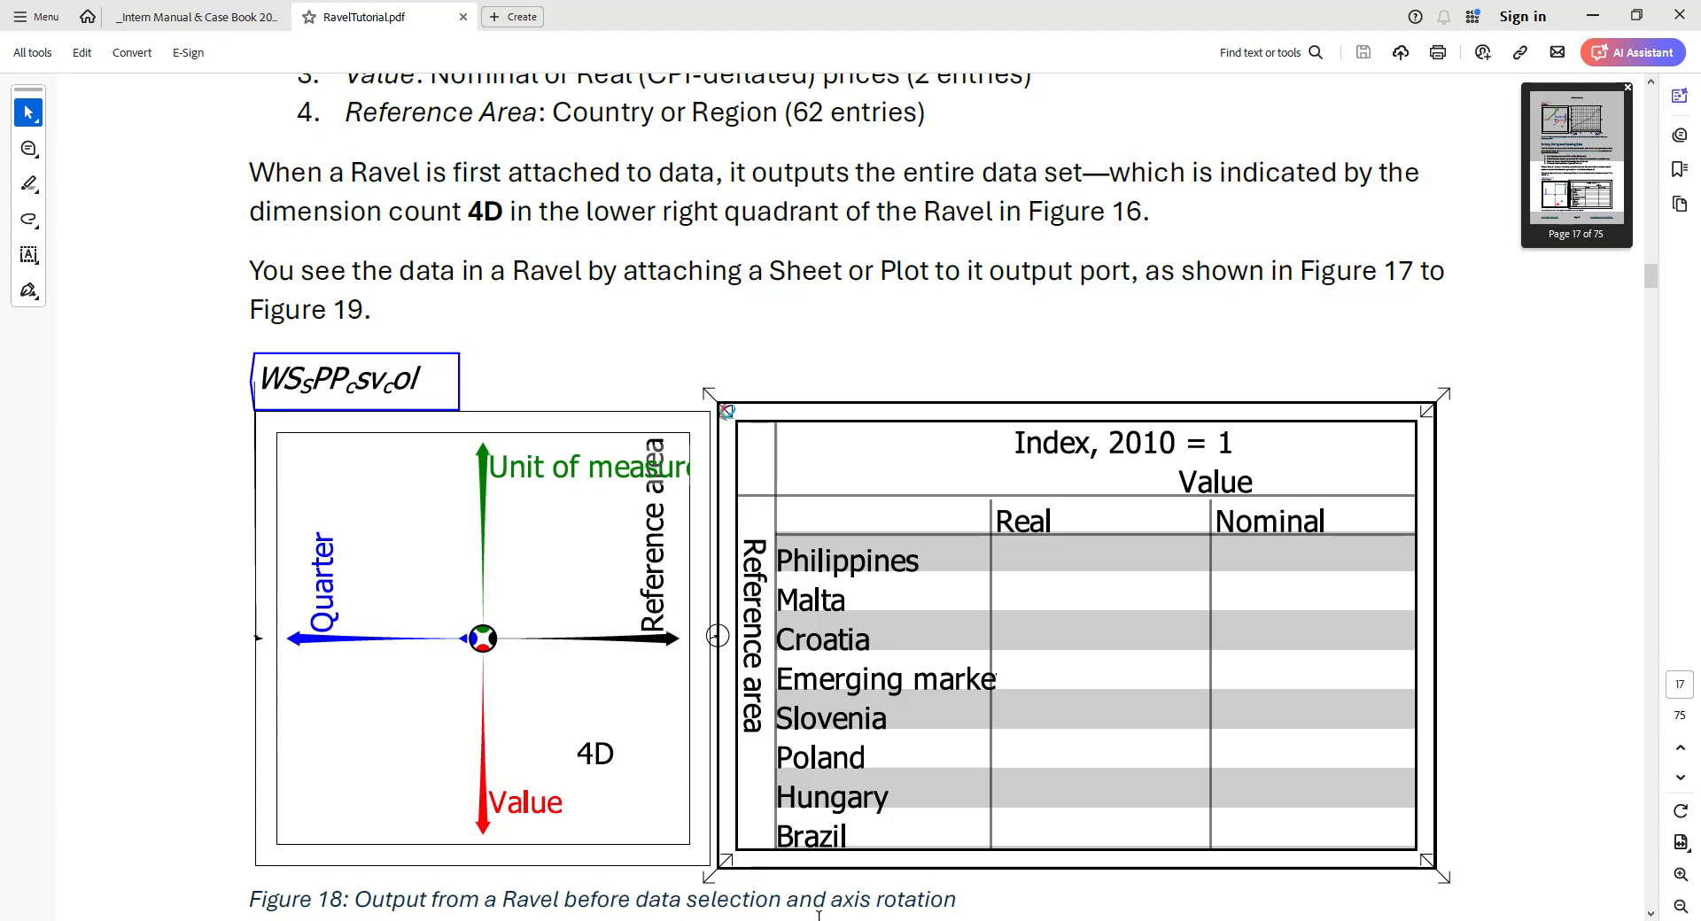
{"action": "left_click", "coordinate": [852, 920]}
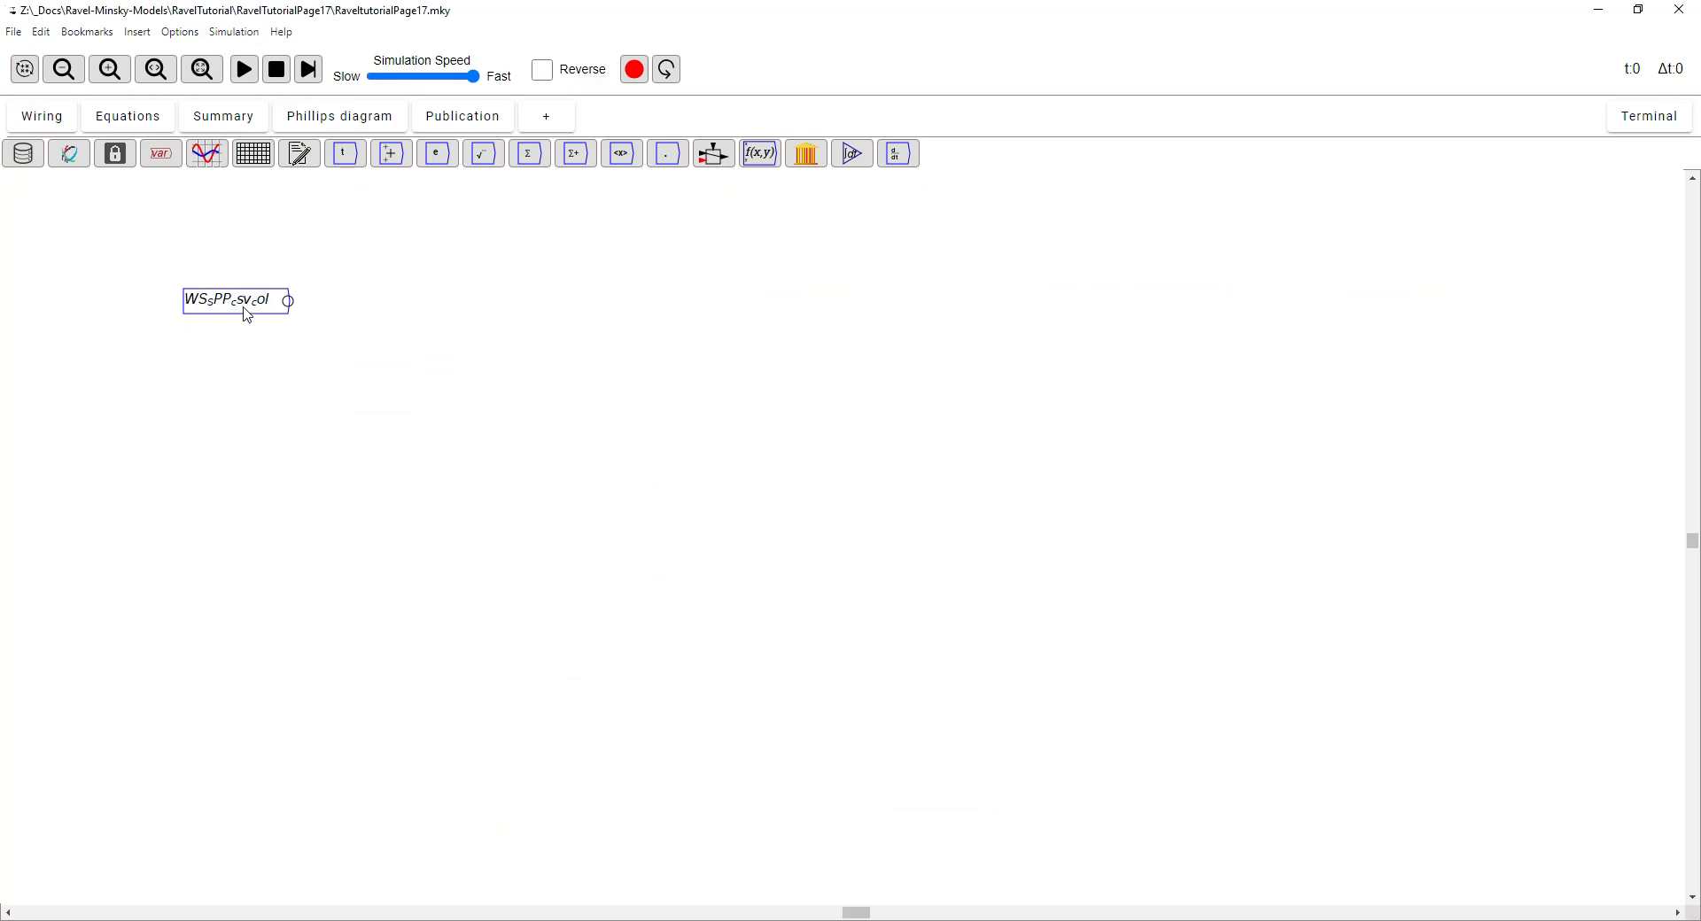
{"action": "left_click", "coordinate": [69, 153]}
{"action": "left_click", "coordinate": [474, 323]}
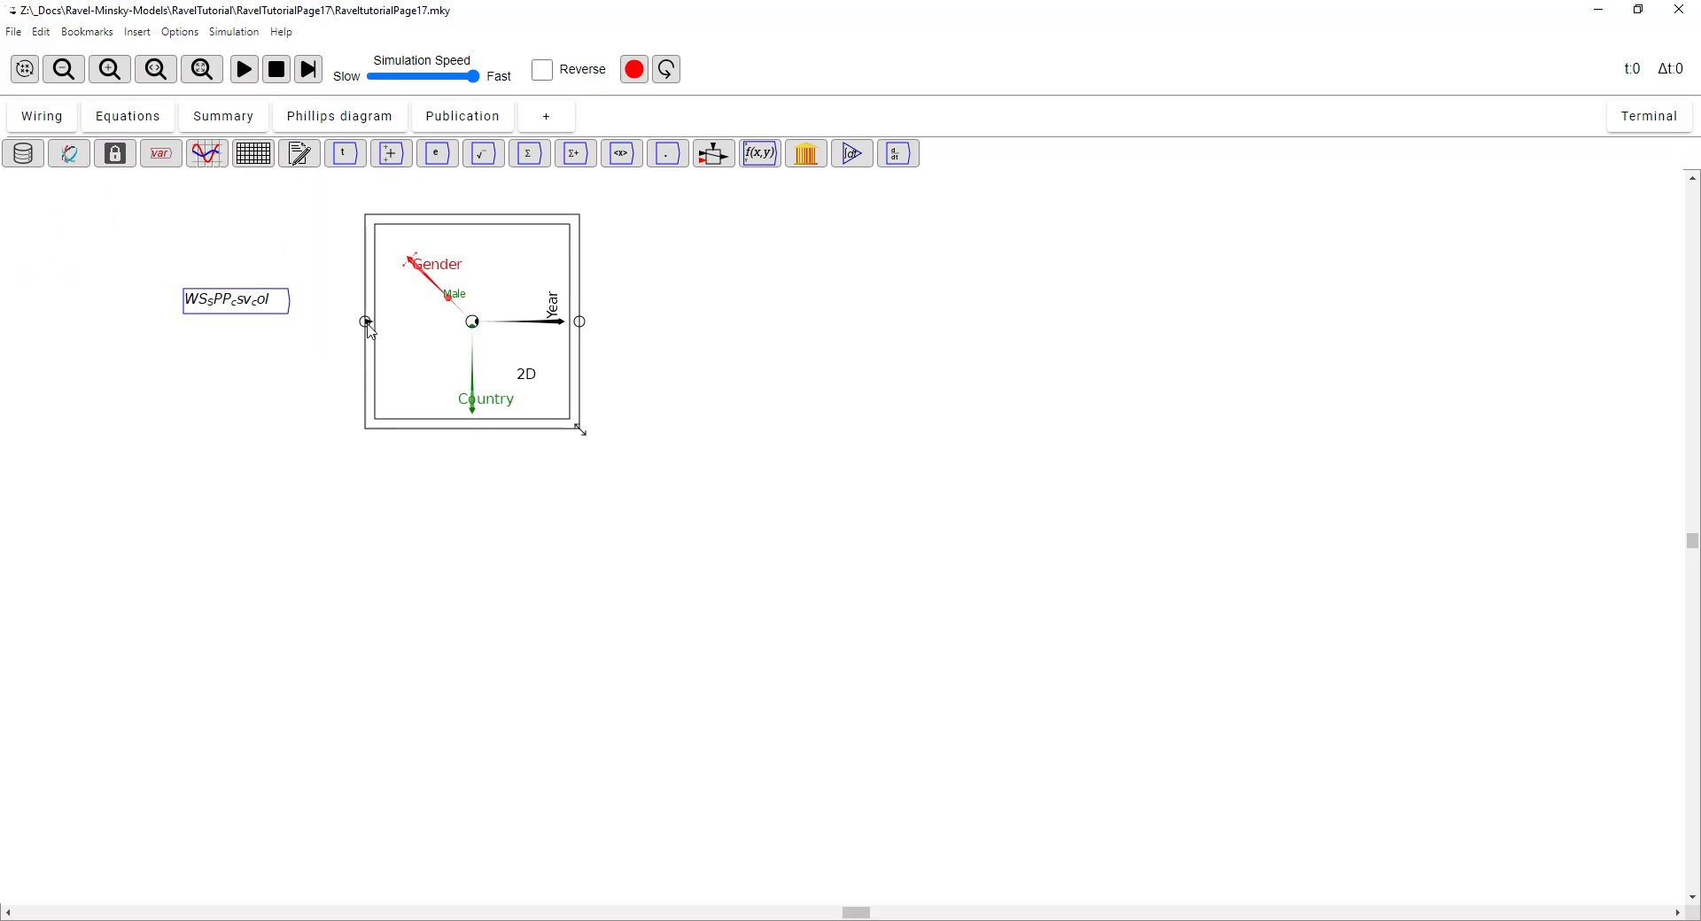
{"action": "left_click_drag", "start_coordinate": [308, 312], "coordinate": [368, 322]}
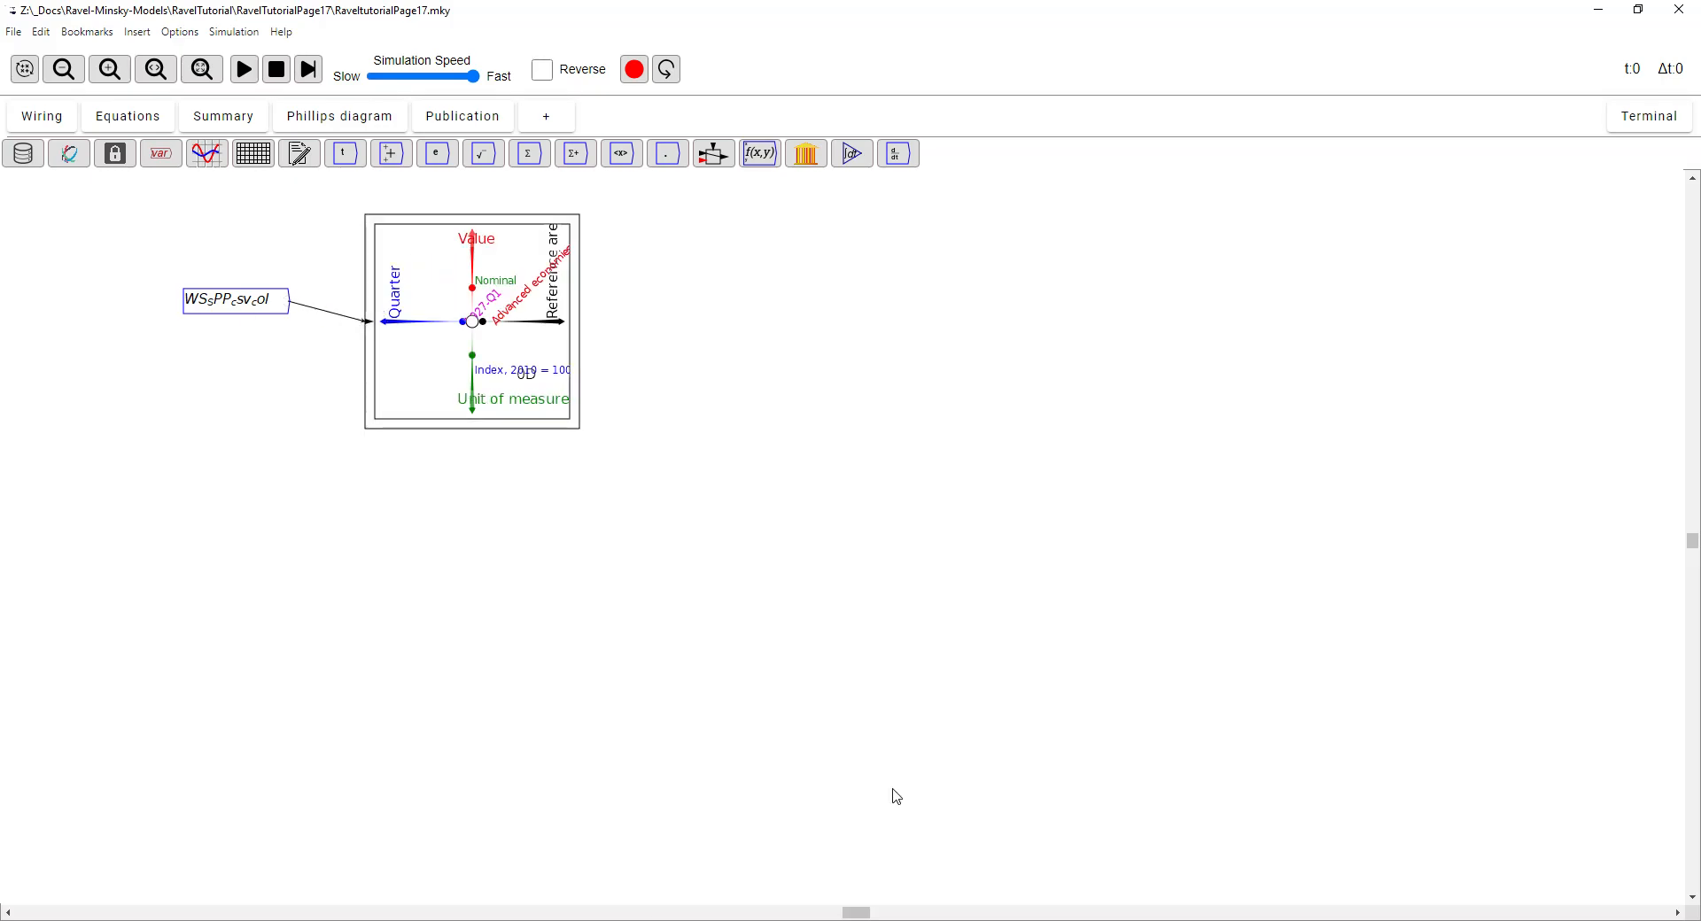
Step: Consult Figure 18 in RavelTutorial.pdf, and in Ravel move the Ravel's selector dots to the centre to output all four dimensions
{"action": "mouse_move", "coordinate": [626, 913]}
{"action": "left_click", "coordinate": [720, 850]}
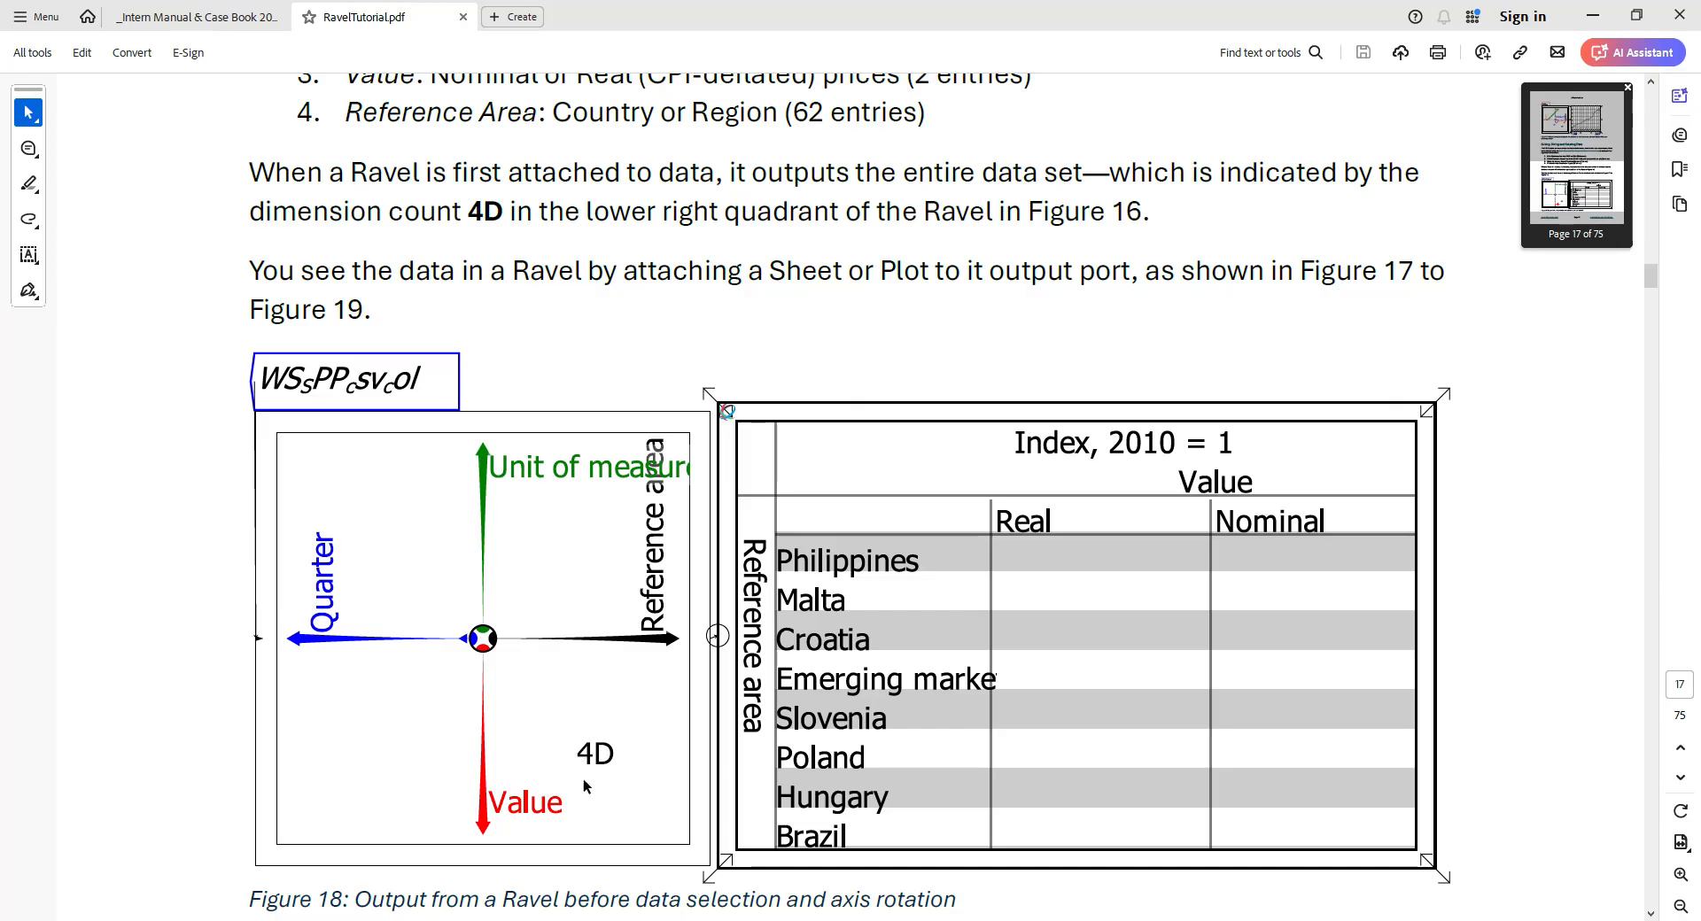
{"action": "key", "text": "alt+Tab"}
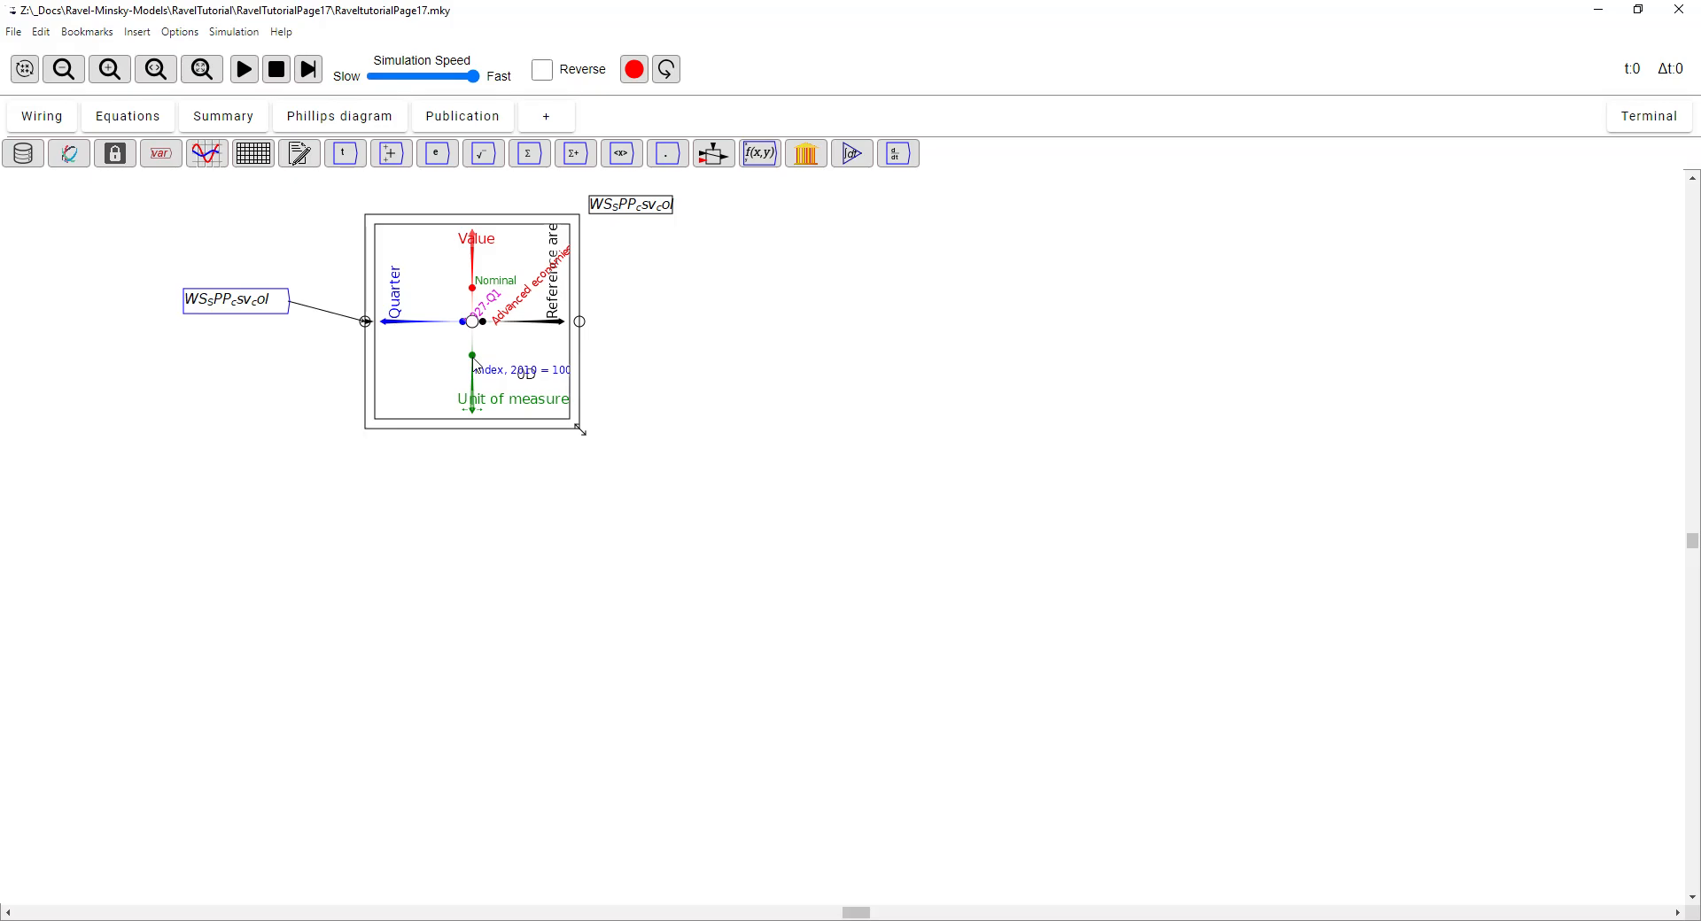
{"action": "left_click_drag", "start_coordinate": [477, 363], "coordinate": [470, 320]}
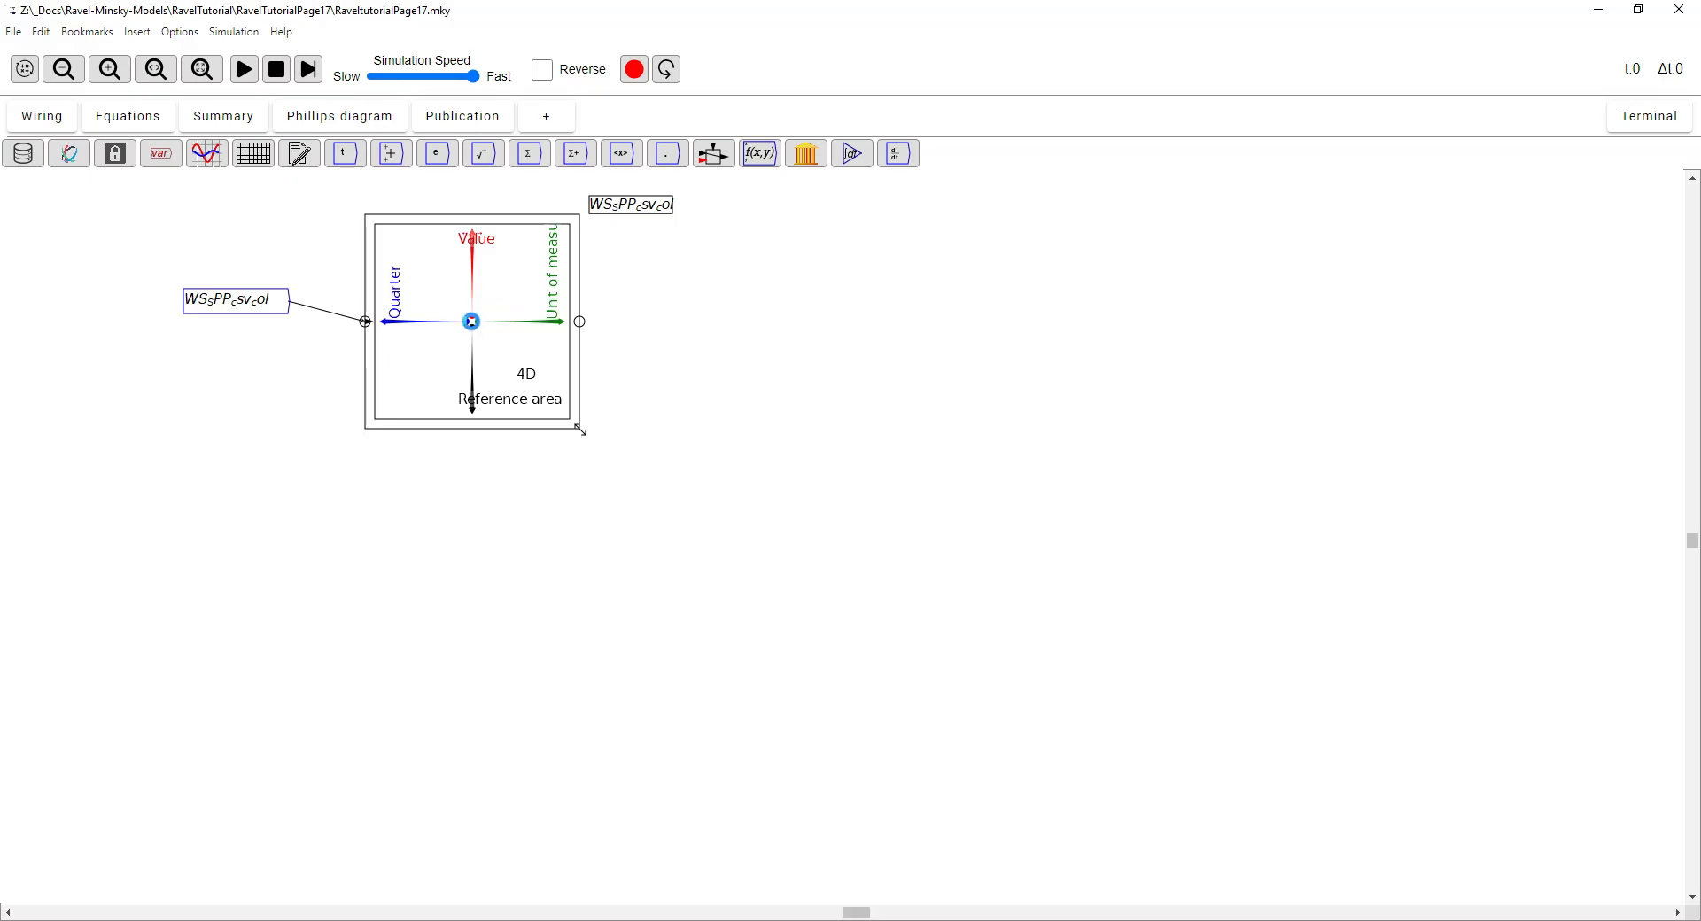
{"action": "left_click", "coordinate": [476, 317]}
{"action": "left_click_drag", "start_coordinate": [475, 288], "coordinate": [475, 320]}
{"action": "key", "text": "ctrl+z"}
{"action": "key", "text": "ctrl+y"}
Step: Consult Figure 18 again and, in Ravel, rearrange the axes with Reference area pointing right, Value down and Unit of measure up
{"action": "mouse_move", "coordinate": [625, 920]}
{"action": "left_click", "coordinate": [701, 888]}
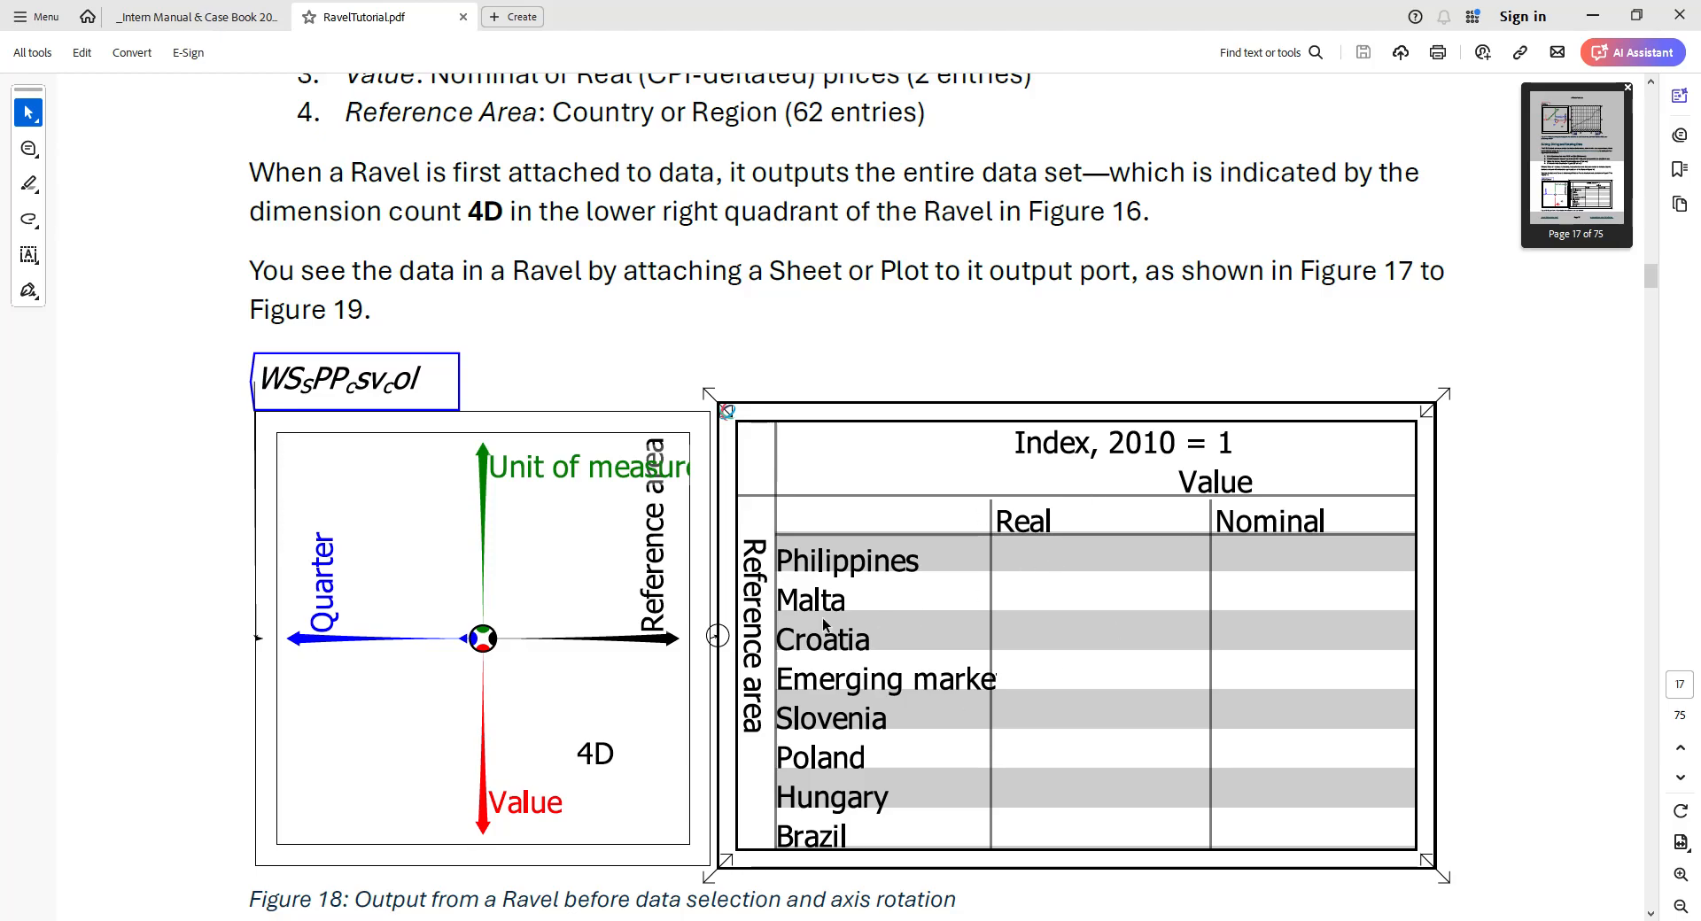
{"action": "left_click", "coordinate": [840, 920]}
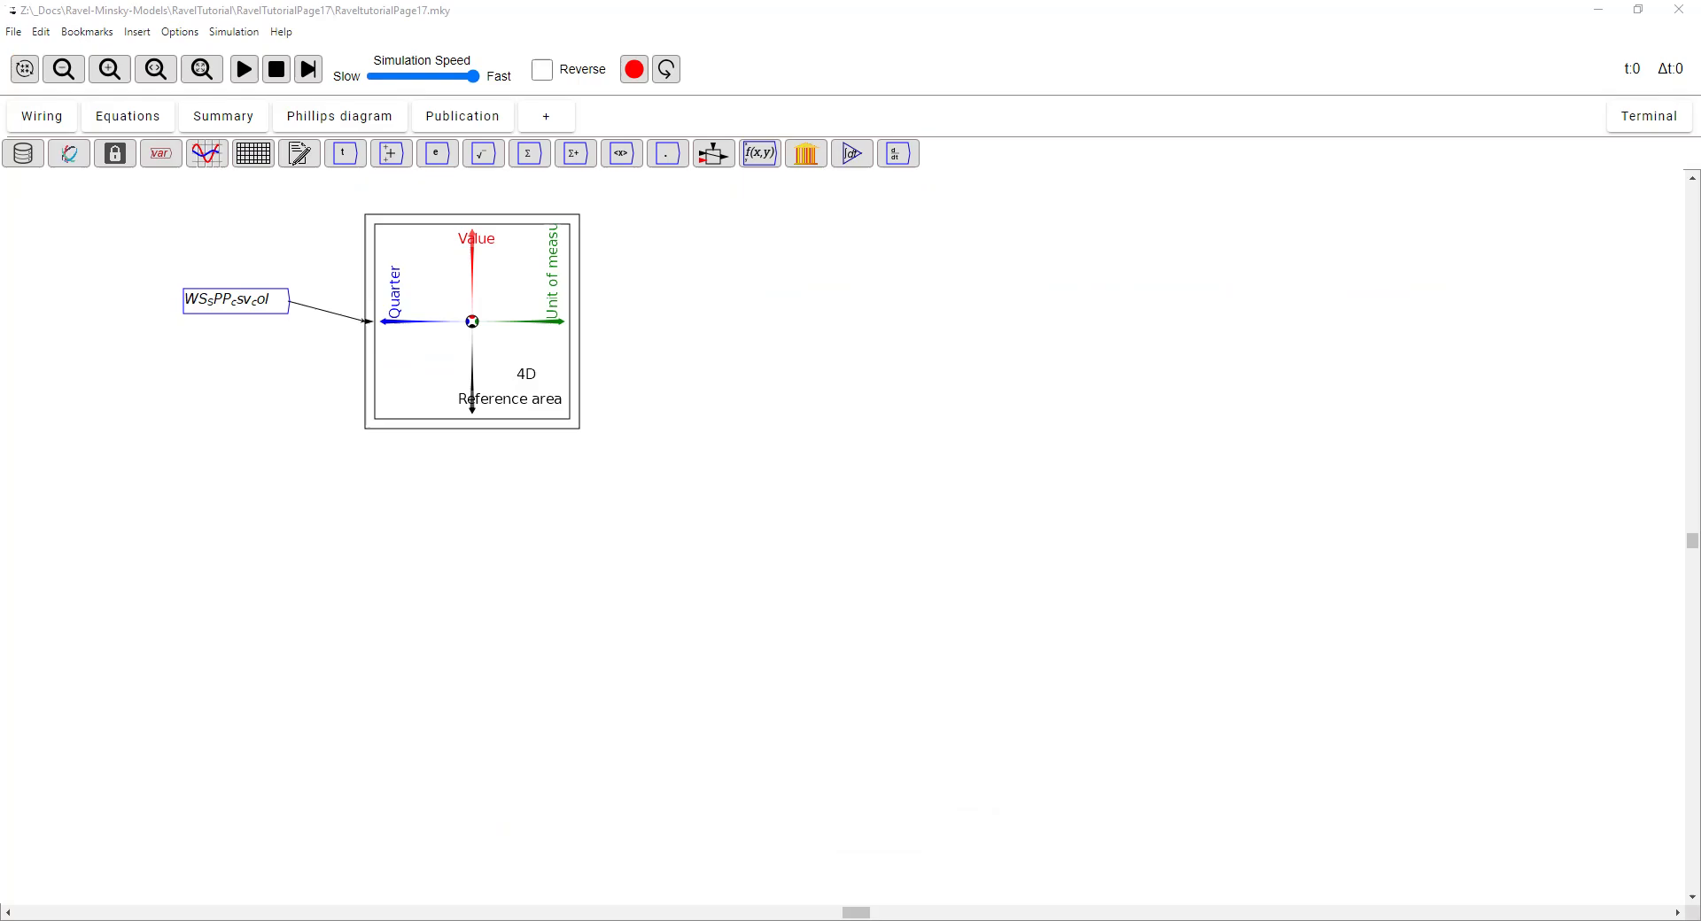
{"action": "left_click_drag", "start_coordinate": [476, 415], "coordinate": [561, 322]}
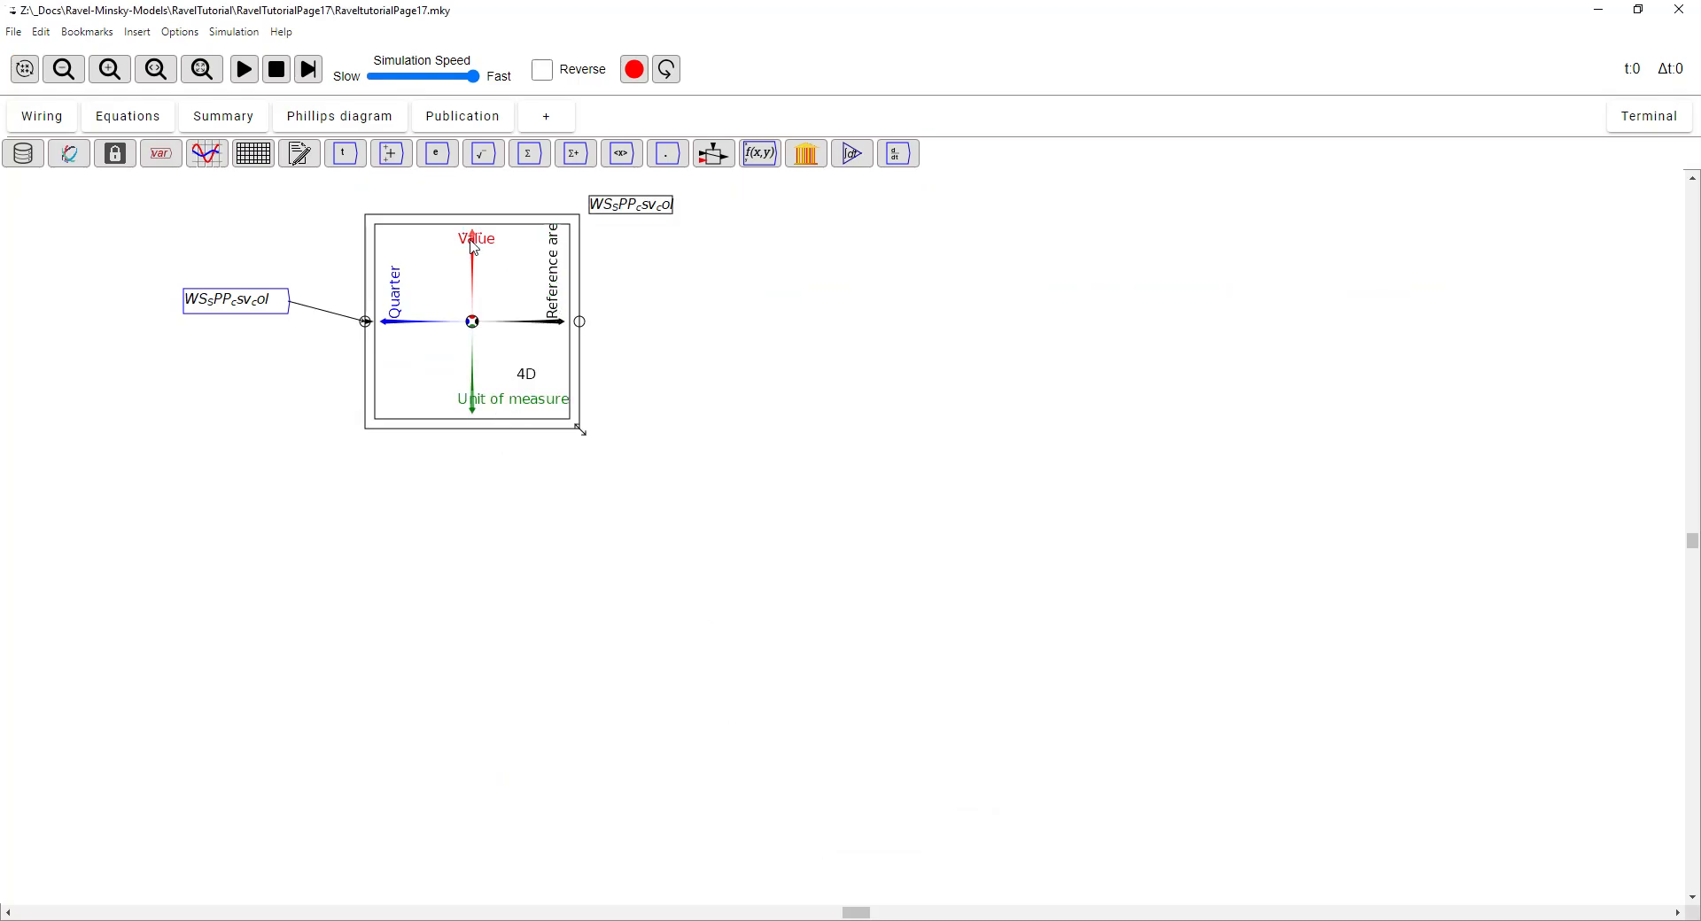
{"action": "left_click_drag", "start_coordinate": [475, 241], "coordinate": [476, 412]}
Step: Add an enlarged sheet fed by the Ravel's output, and line up the Ravel and the data variable with it
{"action": "left_click", "coordinate": [254, 155]}
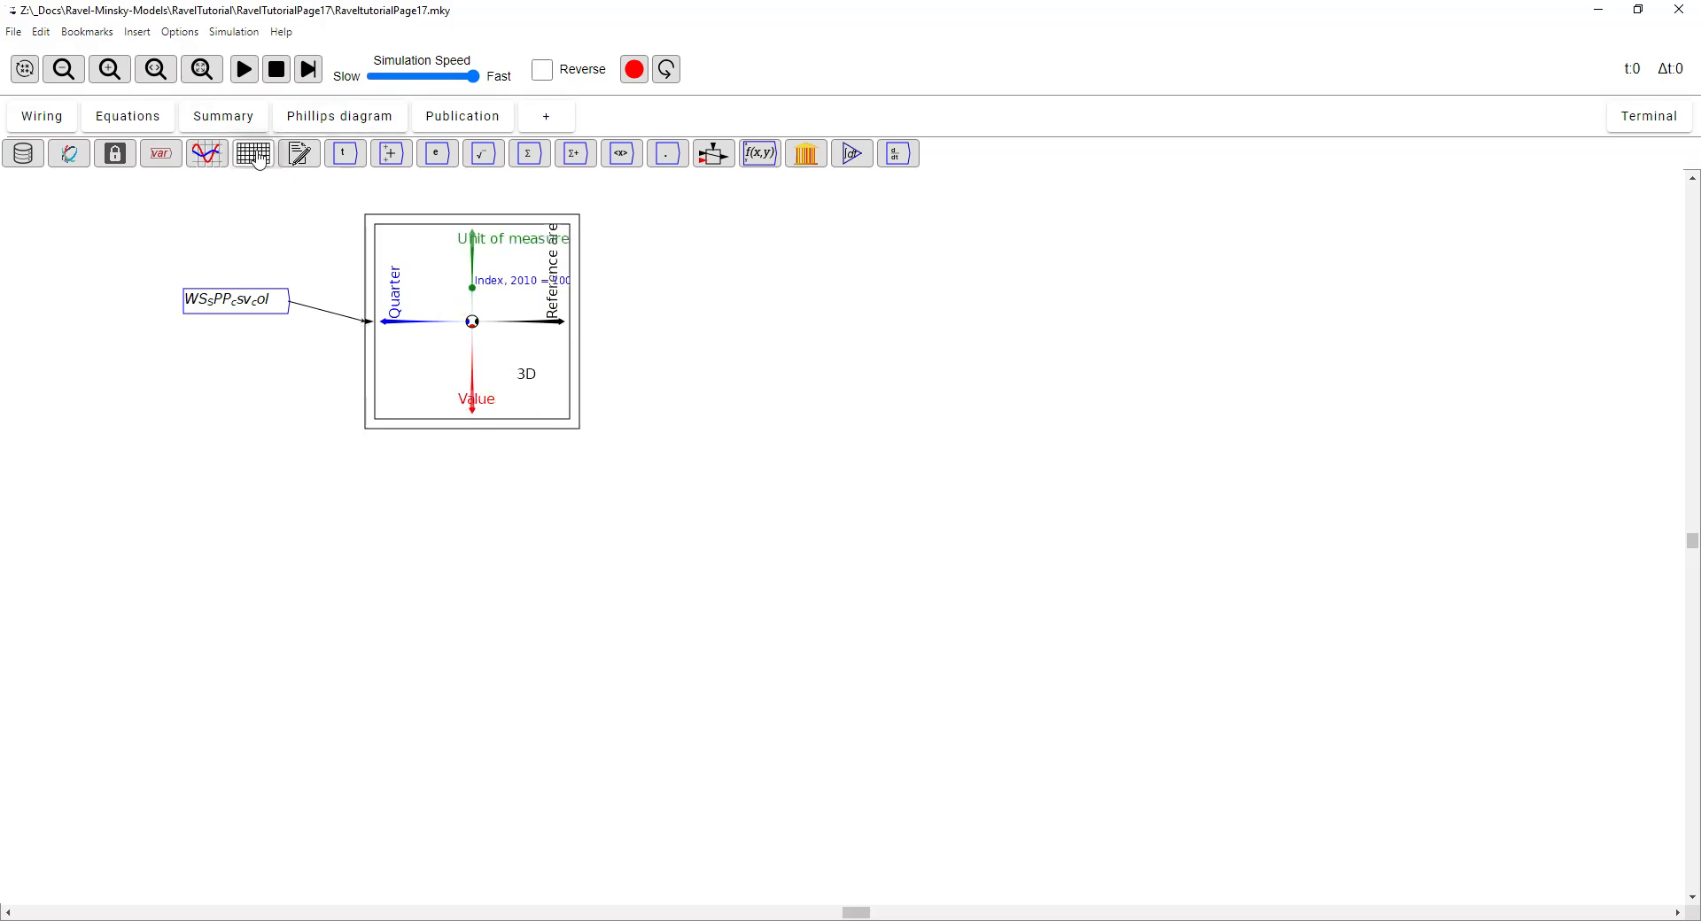
{"action": "left_click", "coordinate": [719, 264]}
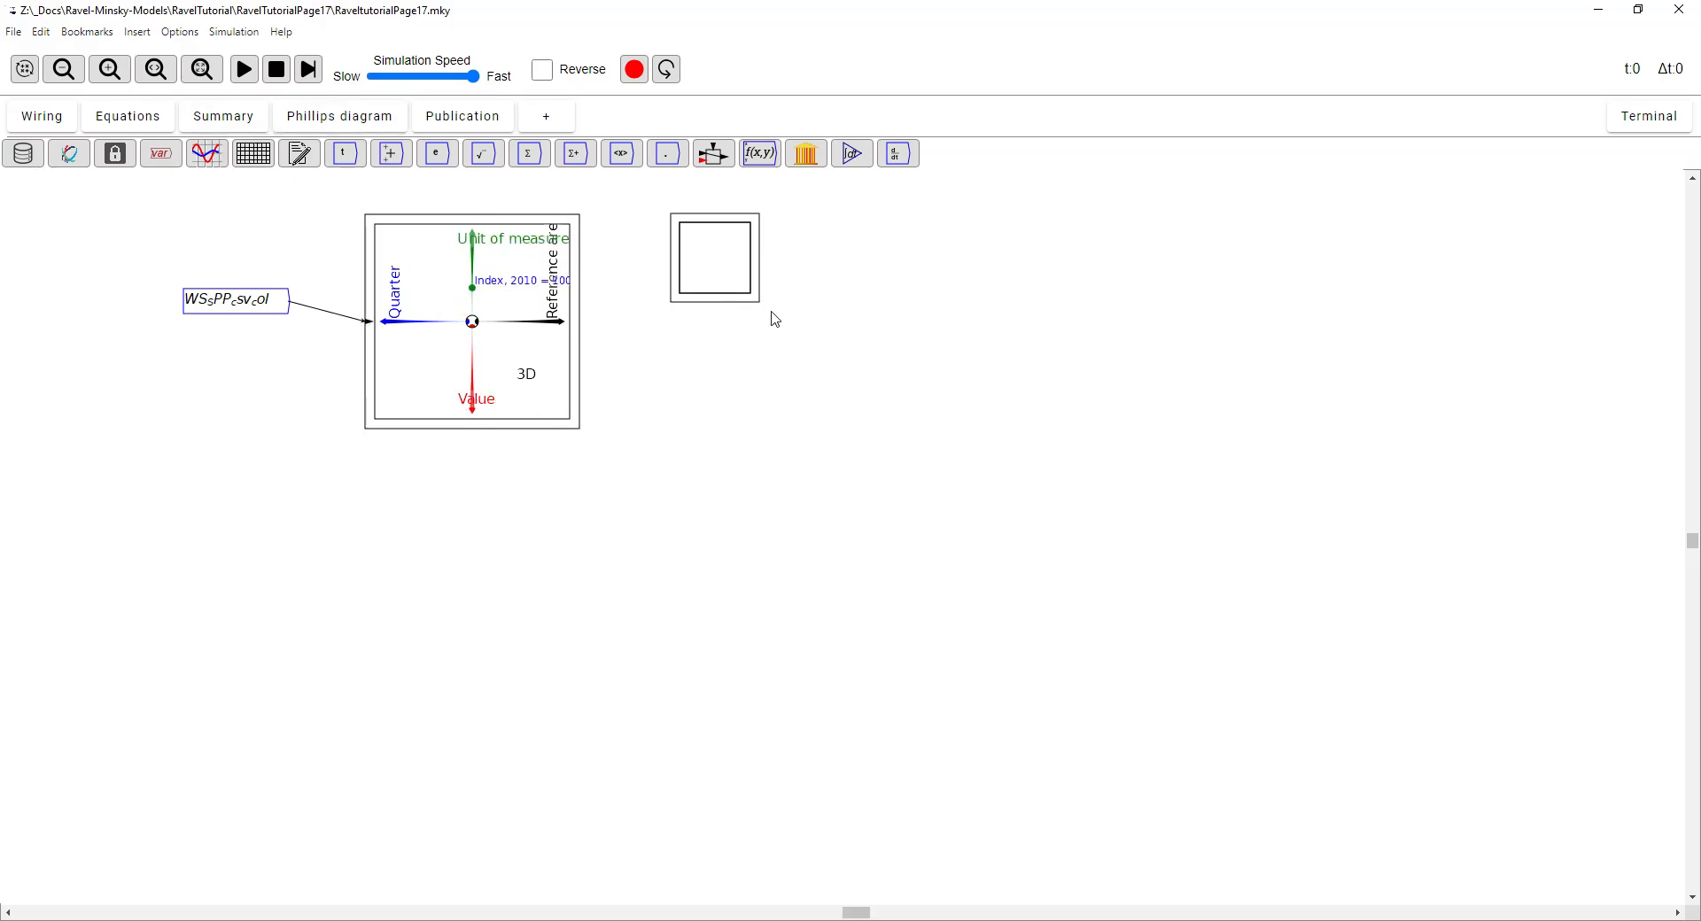
{"action": "left_click_drag", "start_coordinate": [765, 307], "coordinate": [968, 429]}
{"action": "left_click_drag", "start_coordinate": [580, 322], "coordinate": [662, 316]}
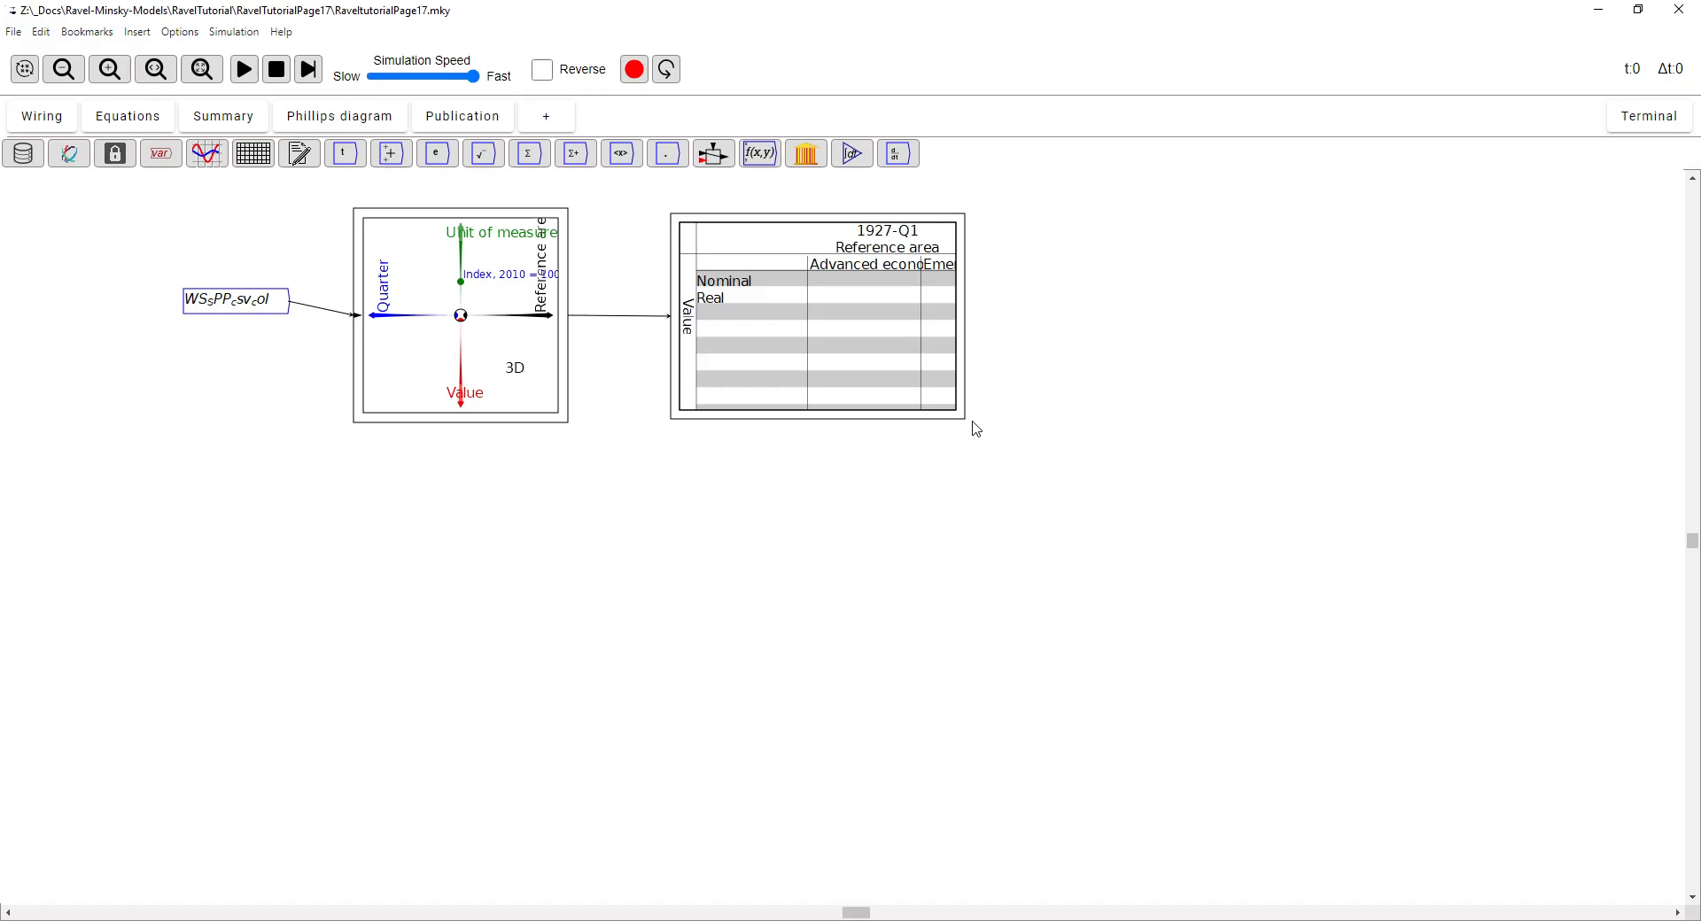
{"action": "left_click_drag", "start_coordinate": [968, 427], "coordinate": [1122, 483]}
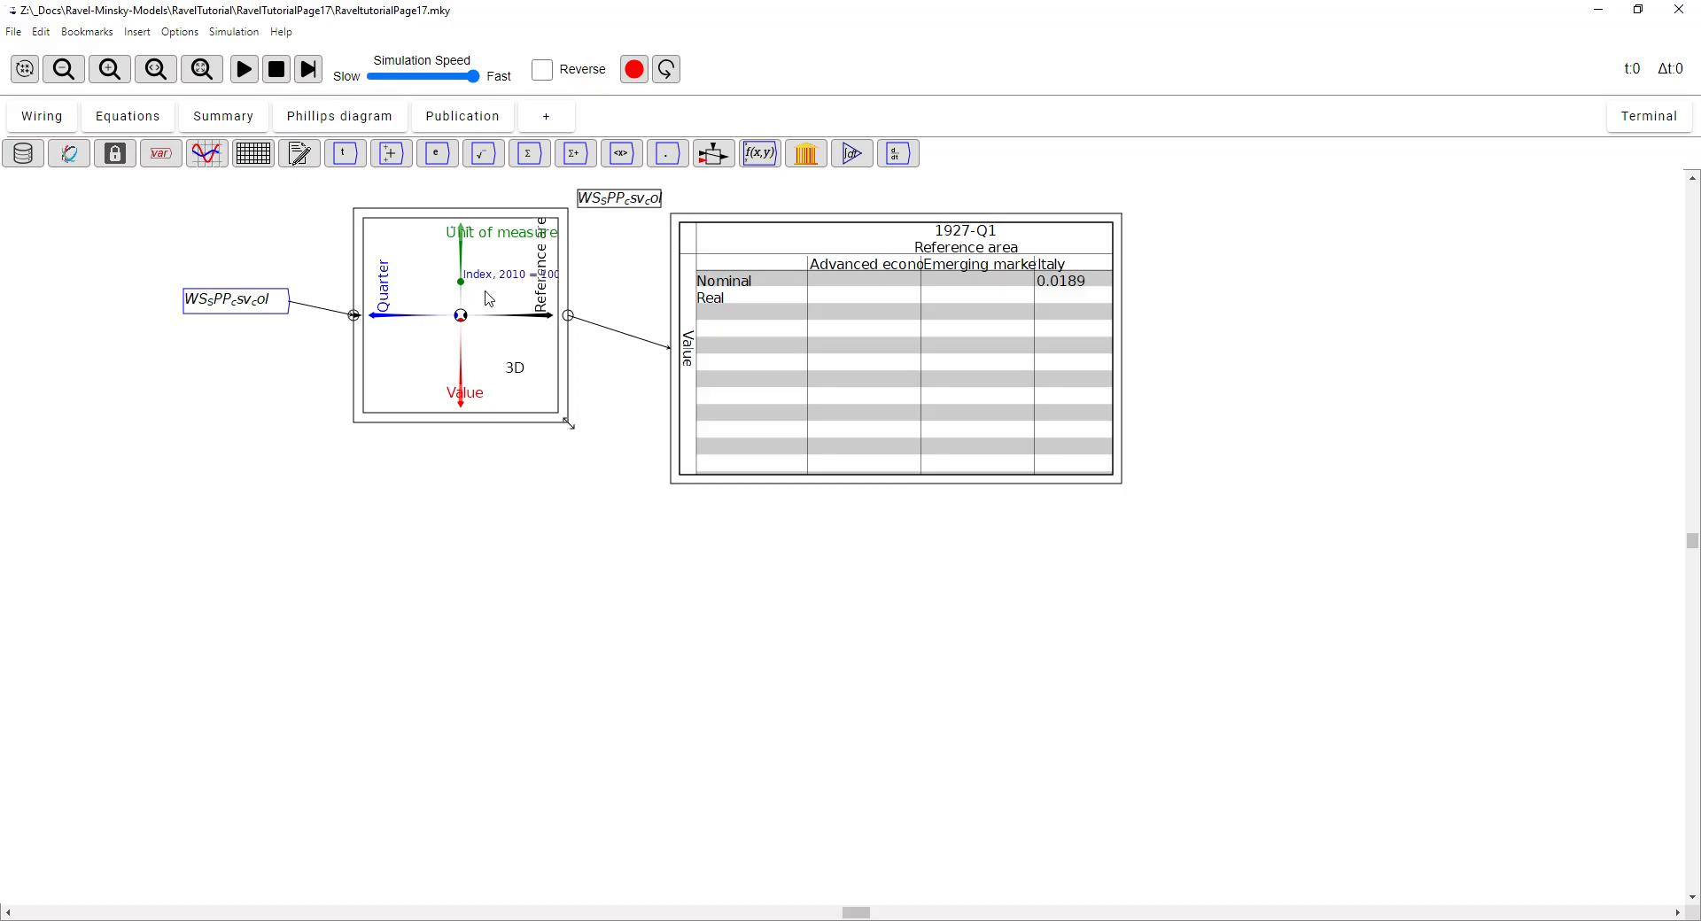
{"action": "left_click_drag", "start_coordinate": [444, 213], "coordinate": [451, 239]}
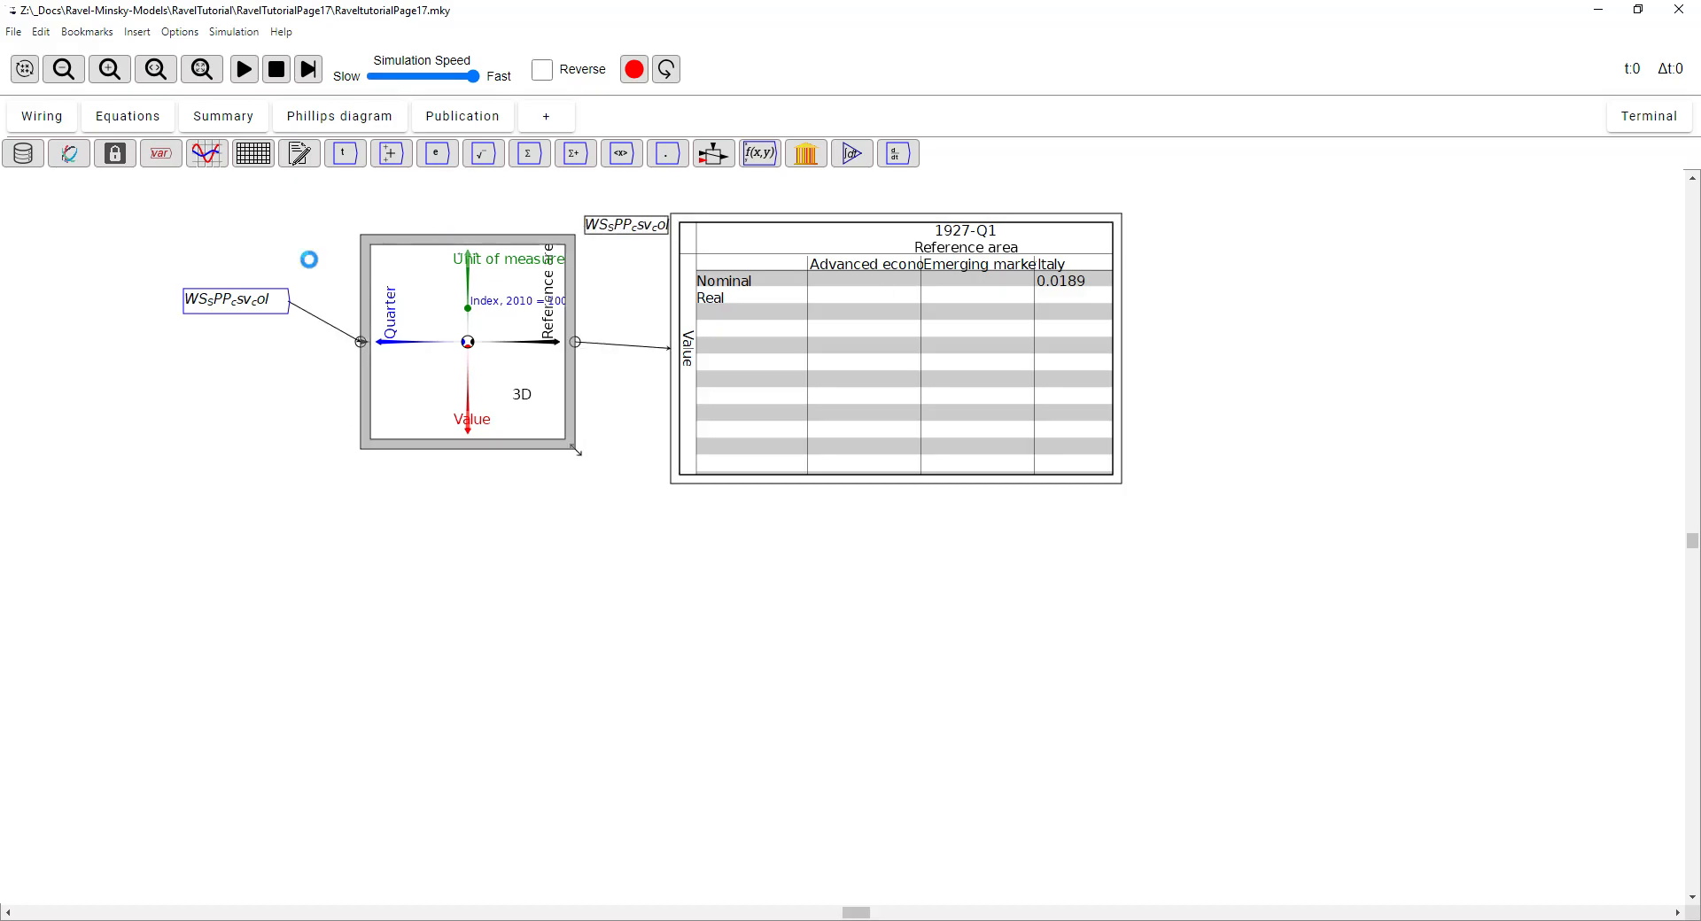
{"action": "left_click_drag", "start_coordinate": [245, 310], "coordinate": [261, 348]}
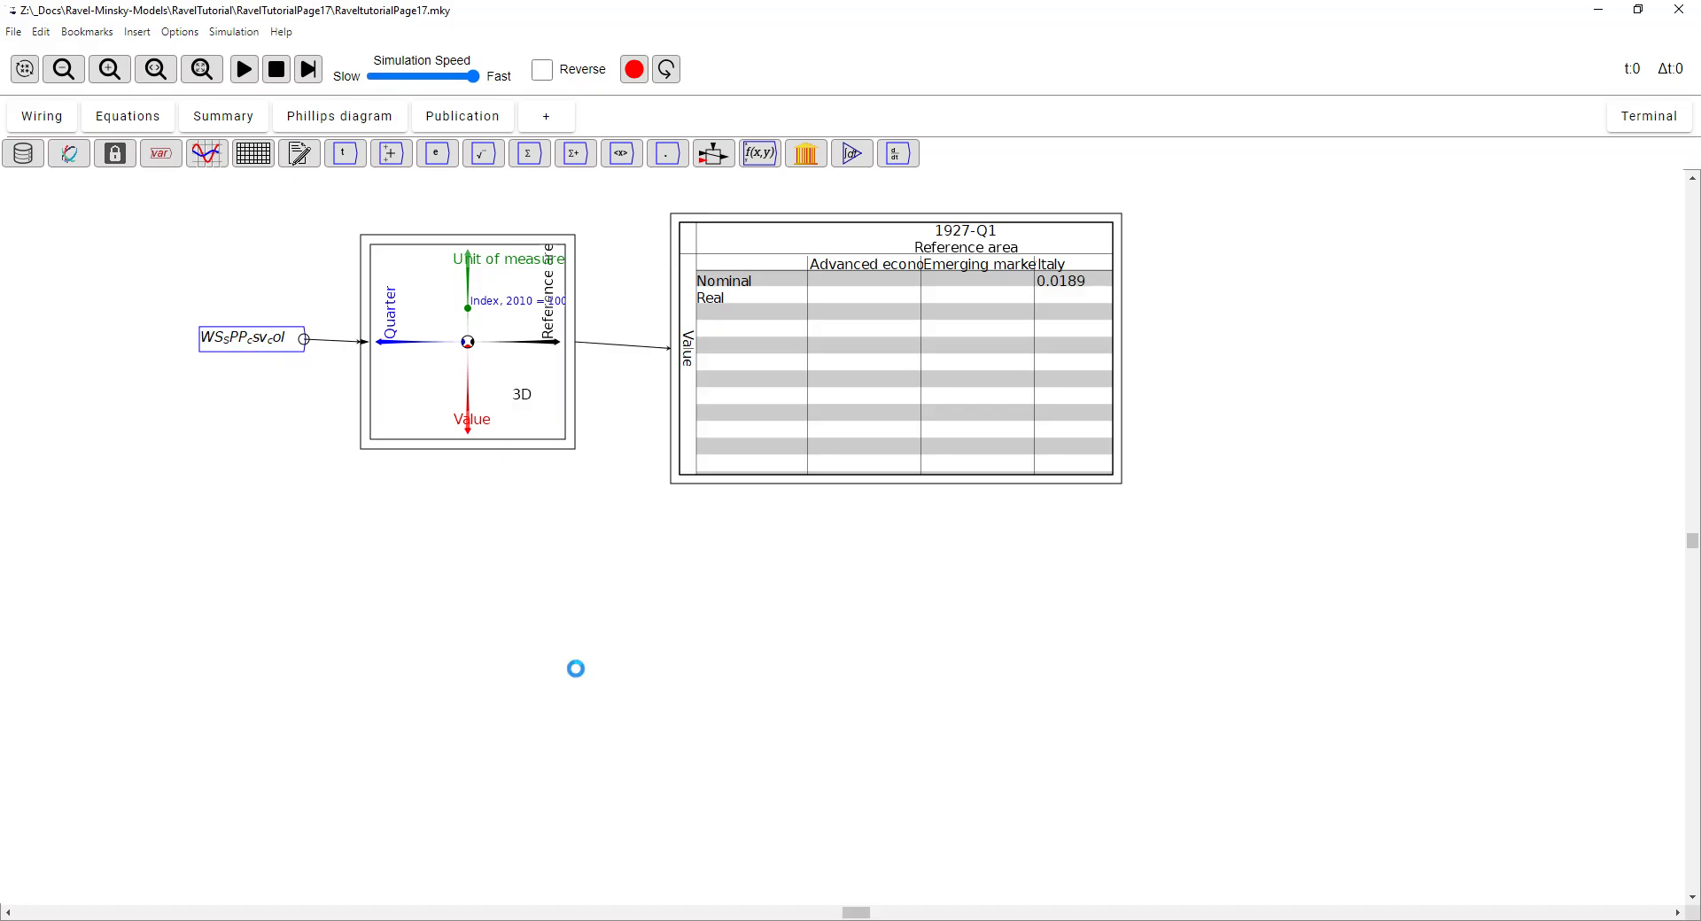
Step: Compare the sheet with Figure 18 in RavelTutorial.pdf, and in Ravel swap the Reference area and Value axes to list areas as rows
{"action": "mouse_move", "coordinate": [623, 920]}
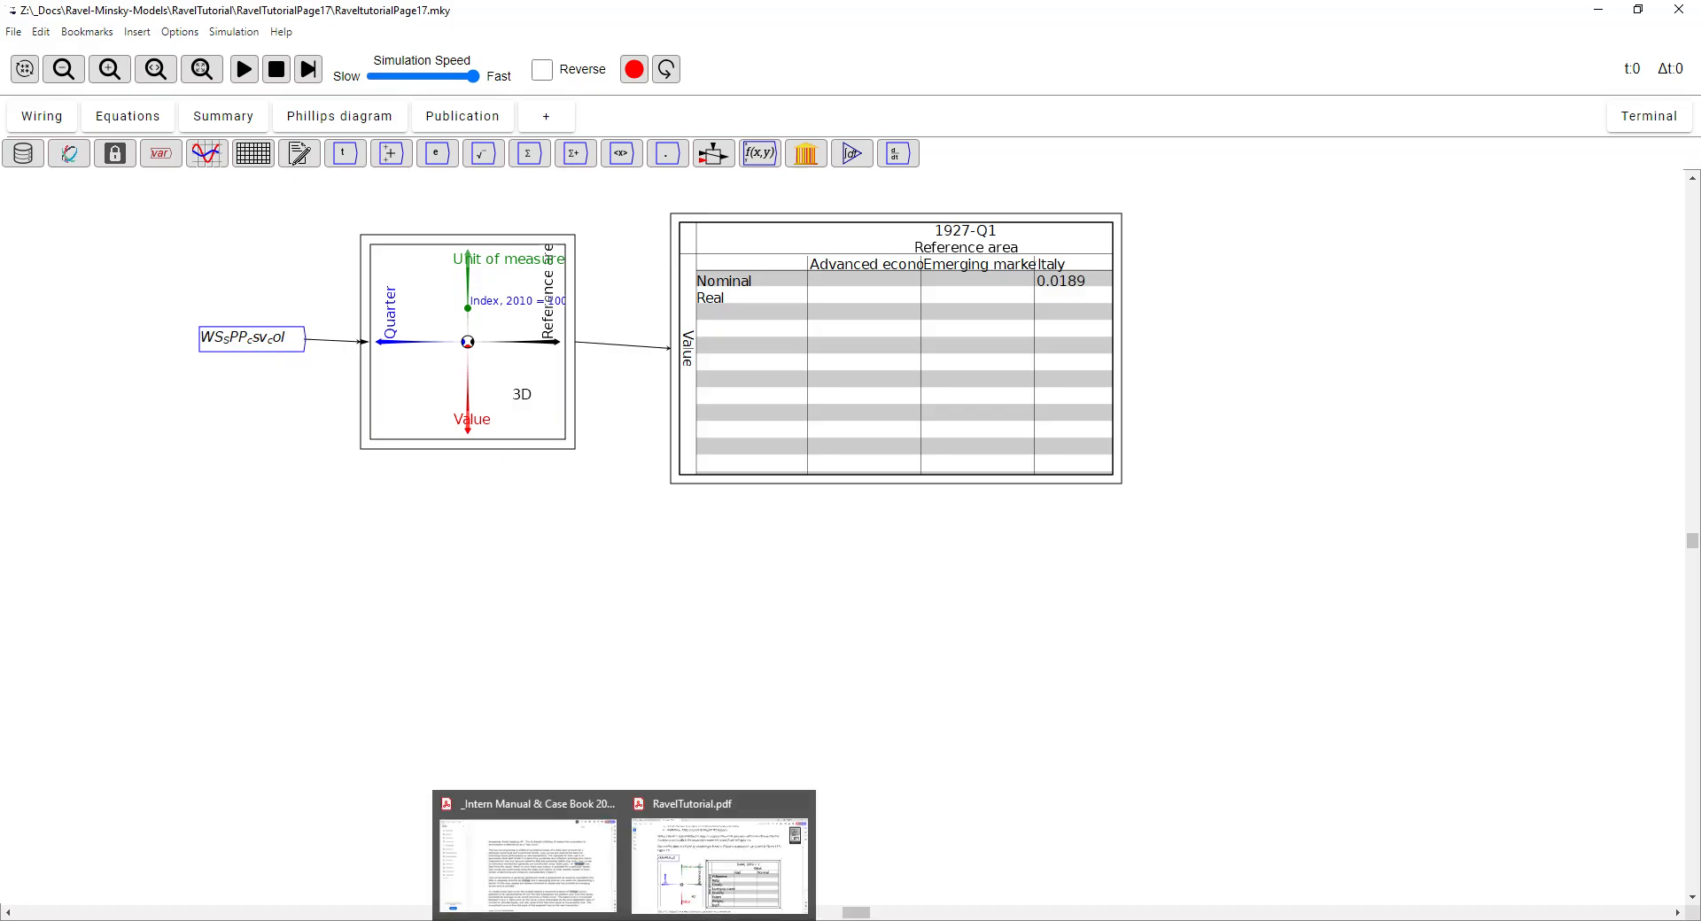
{"action": "left_click", "coordinate": [720, 855]}
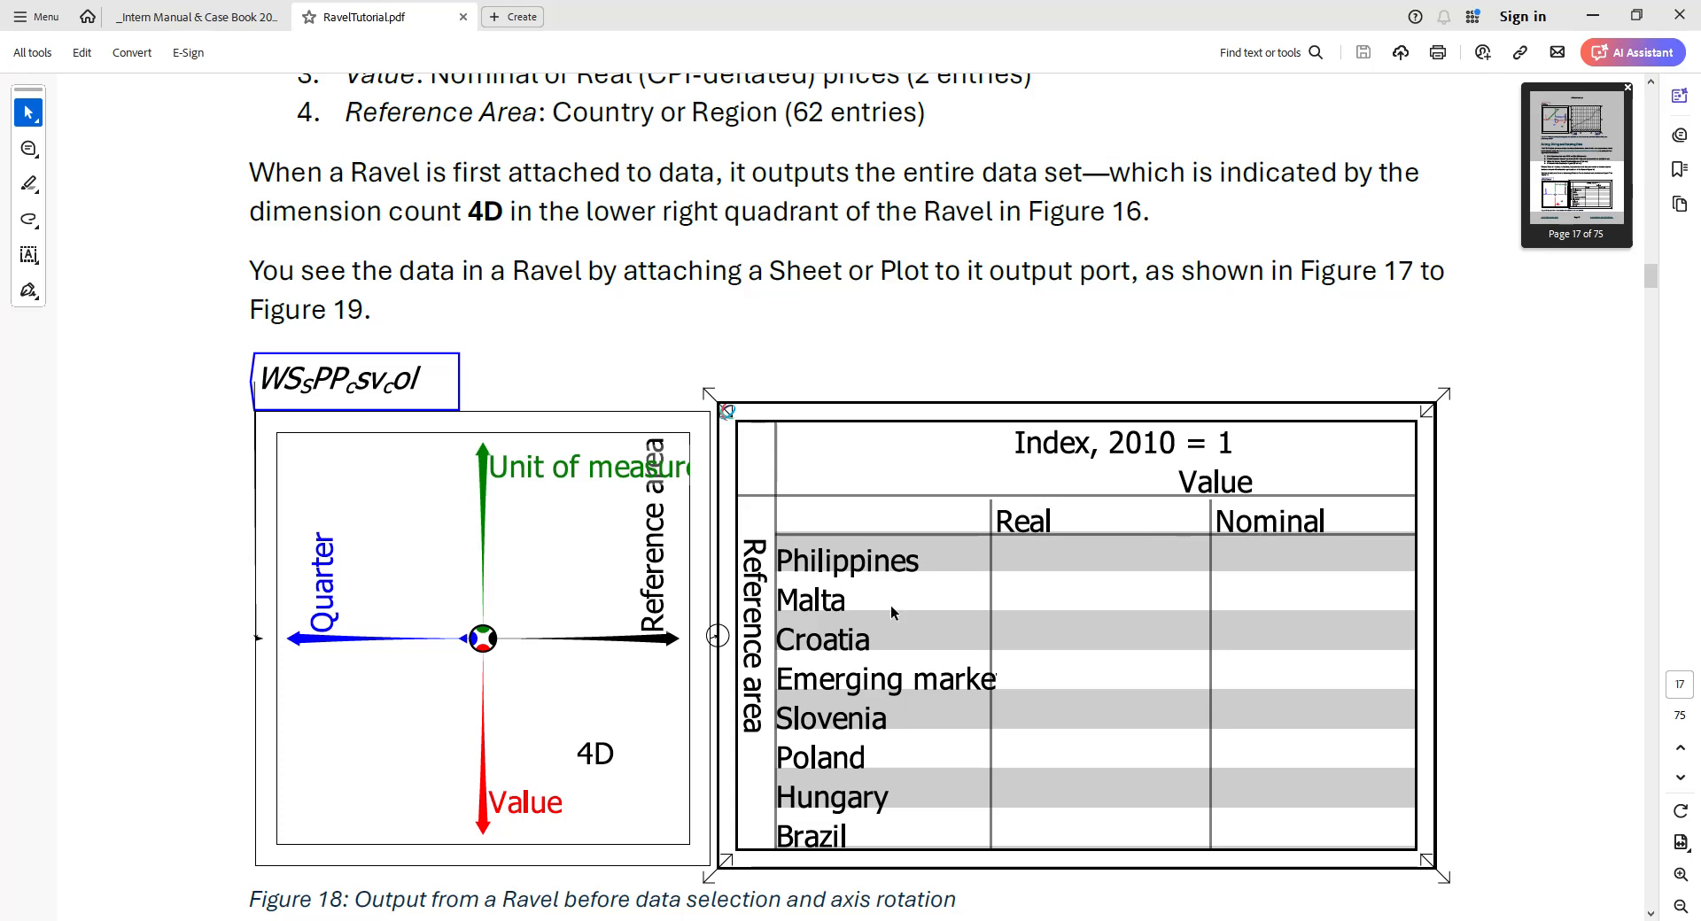
{"action": "key", "text": "alt+Tab"}
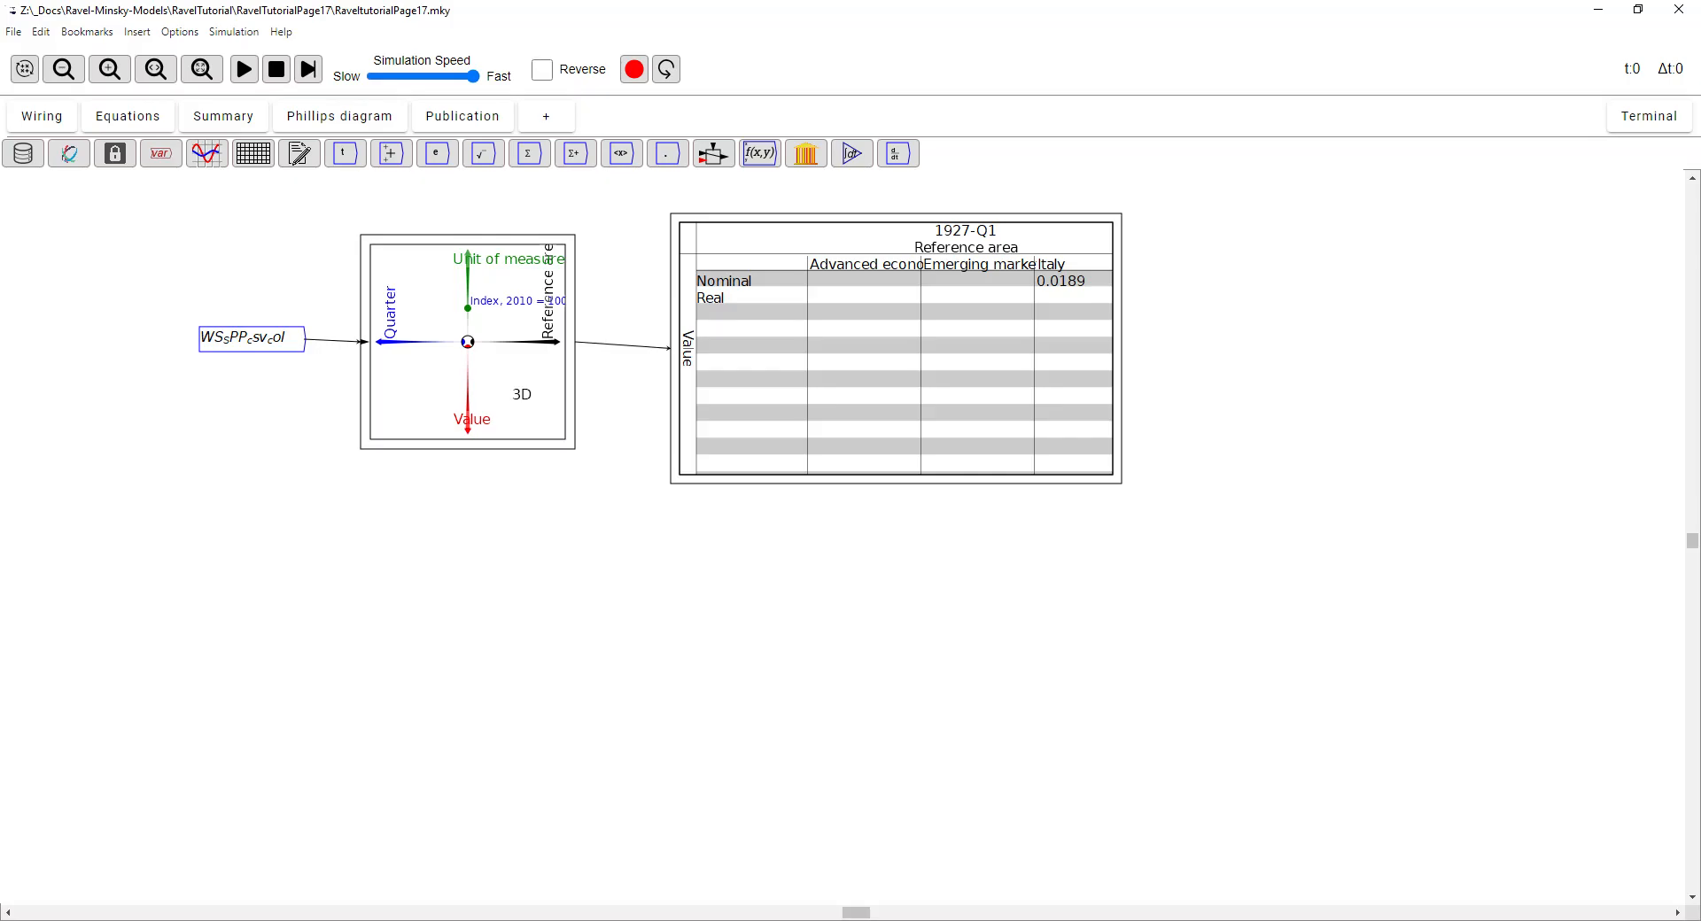
{"action": "left_click", "coordinate": [721, 864]}
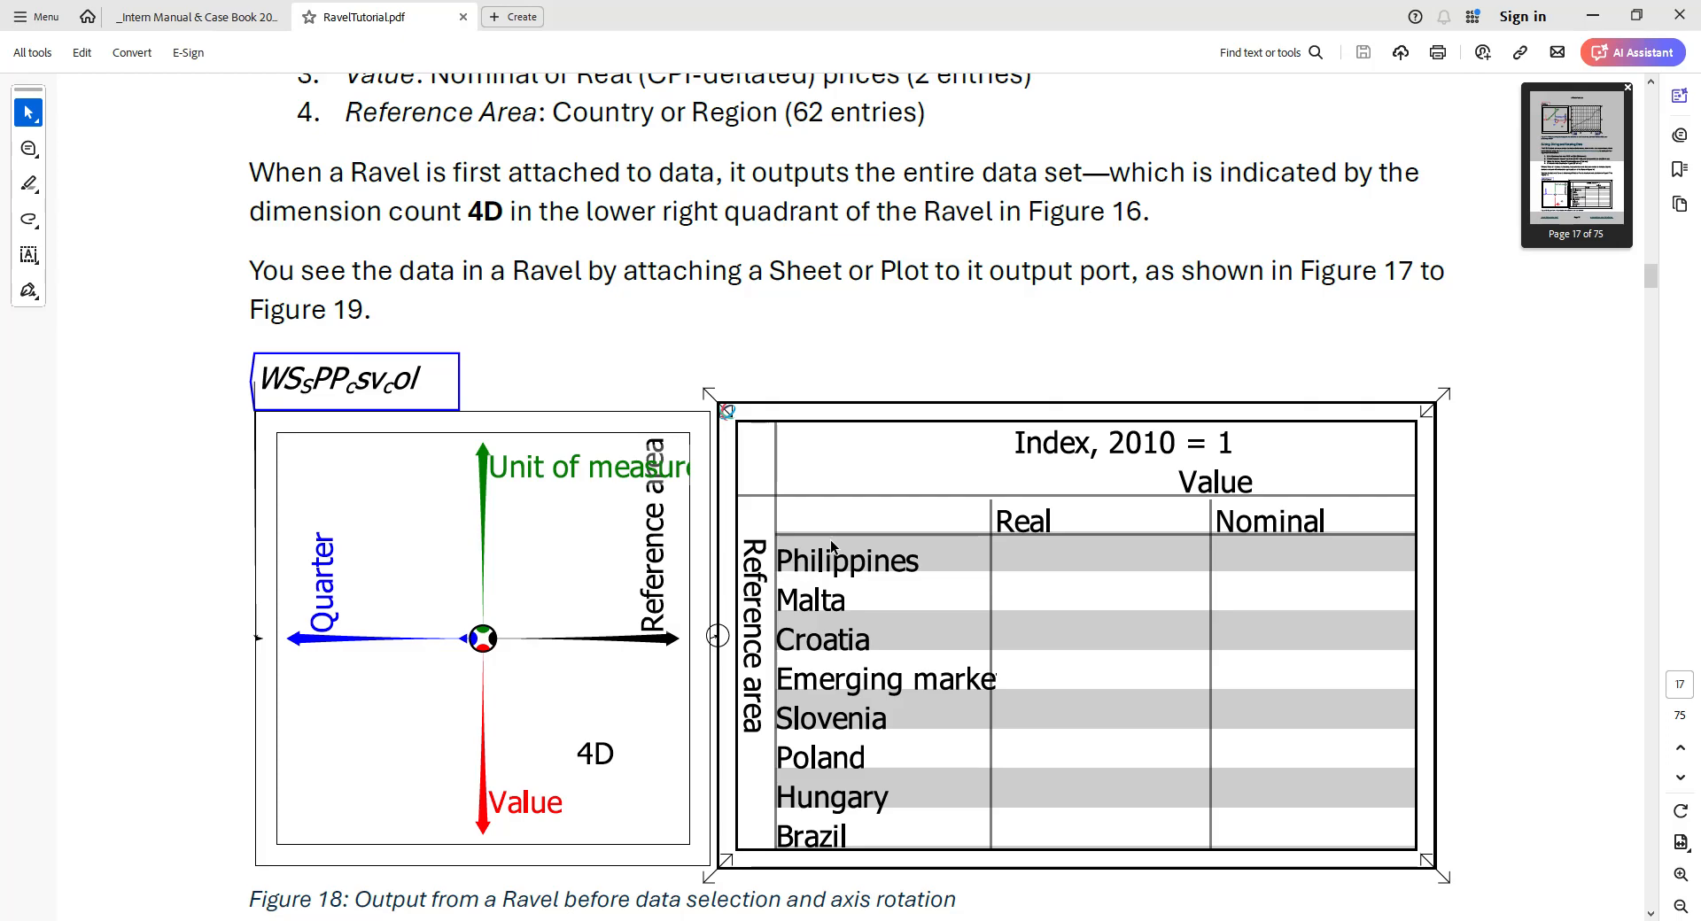
{"action": "left_click", "coordinate": [870, 891]}
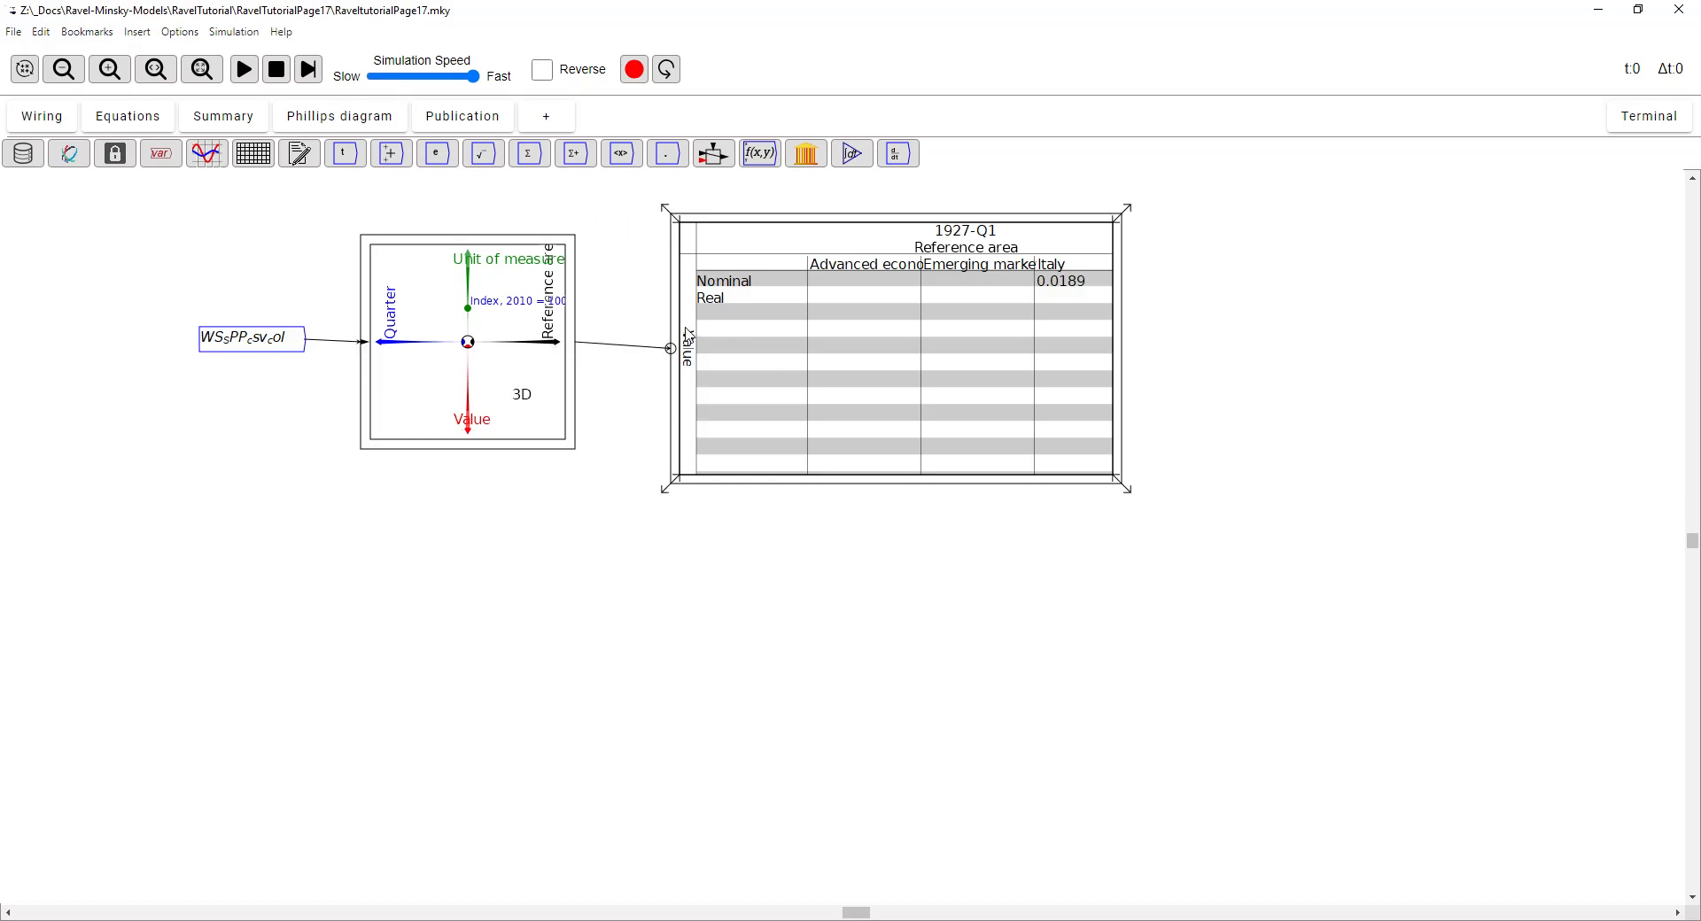
{"action": "left_click_drag", "start_coordinate": [558, 347], "coordinate": [474, 437]}
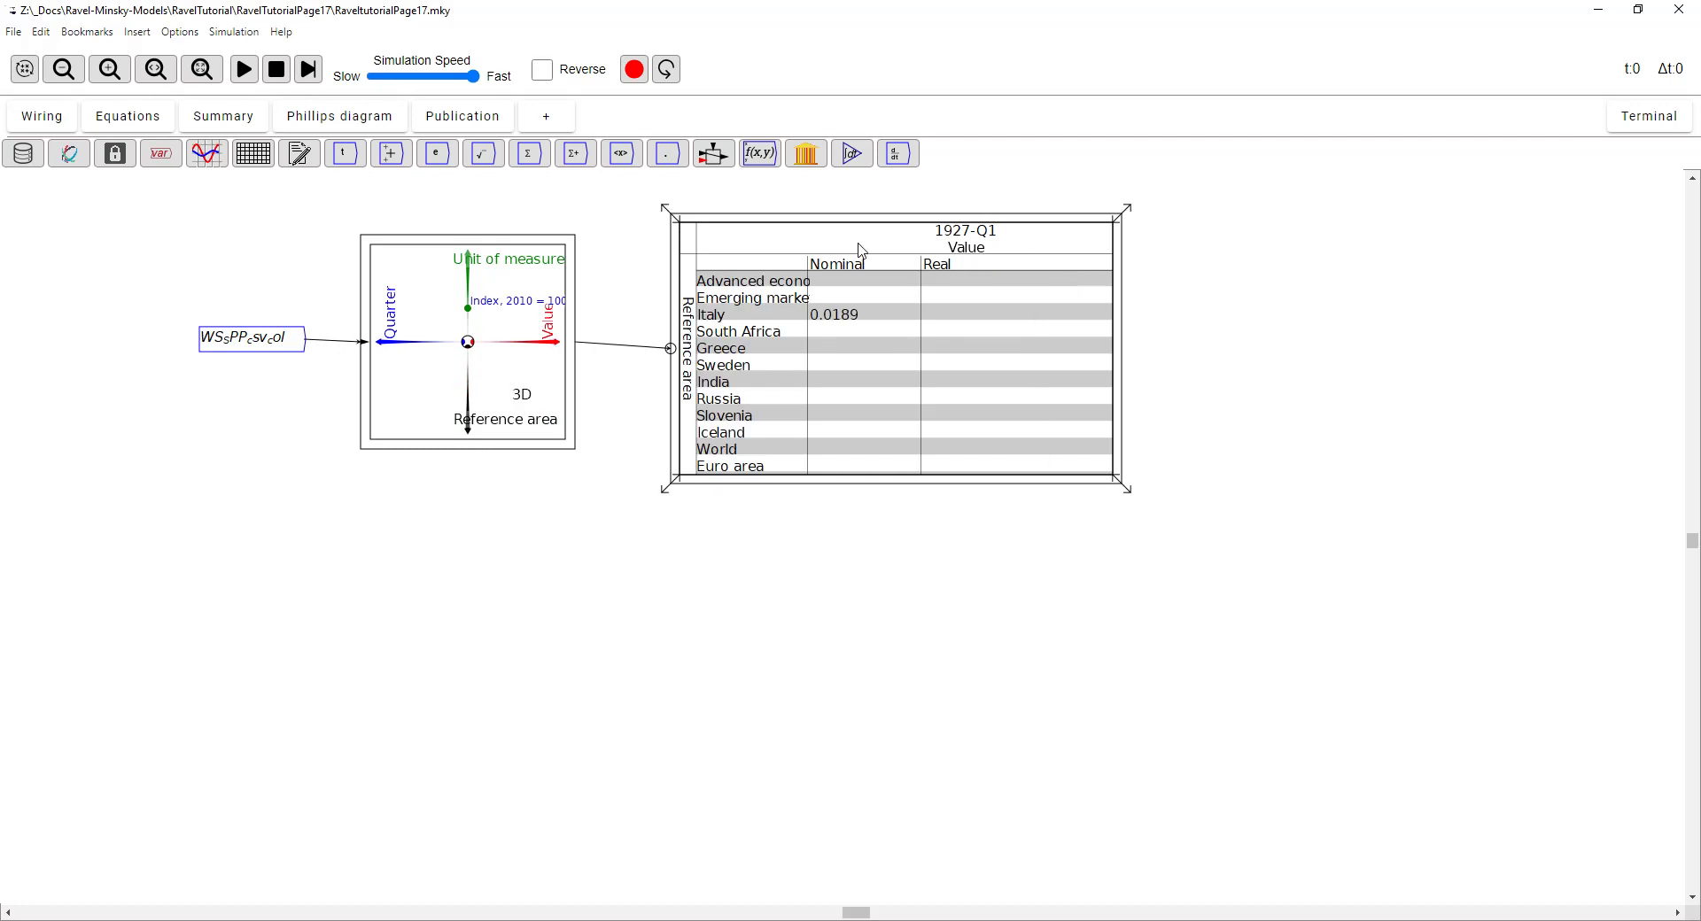
Step: Check the sheet heading in Figure 18, and in Ravel move the Unit of measure selector to the centre to restore the 4D output
{"action": "left_click", "coordinate": [625, 920]}
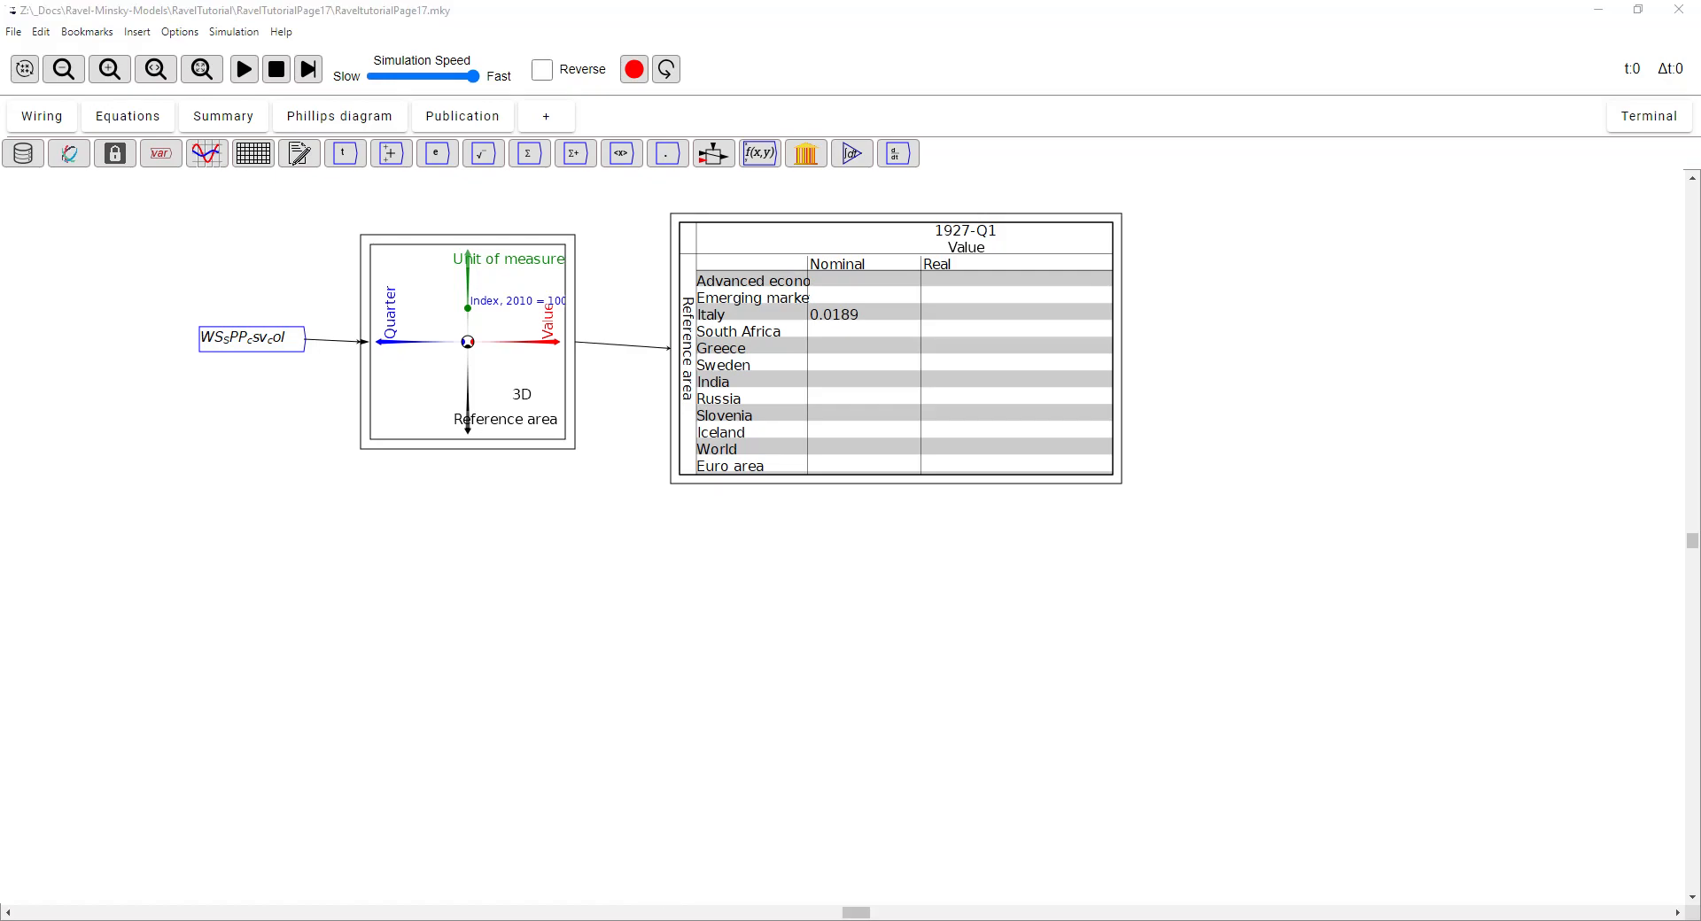
{"action": "left_click", "coordinate": [741, 852]}
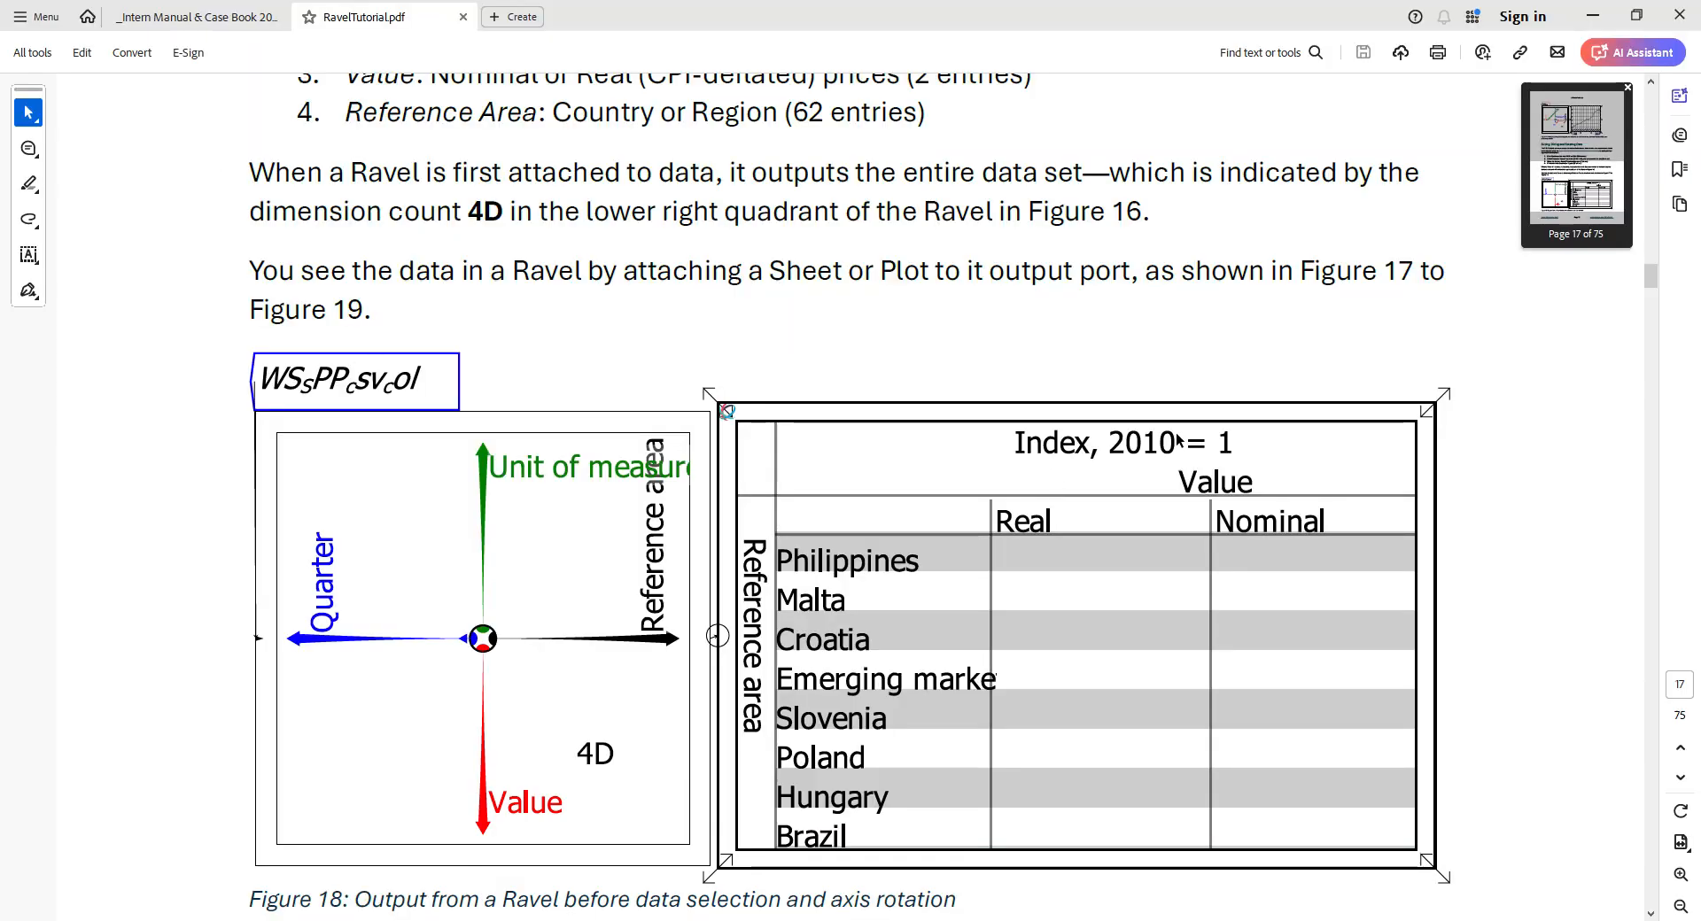
{"action": "key", "text": "alt+Tab"}
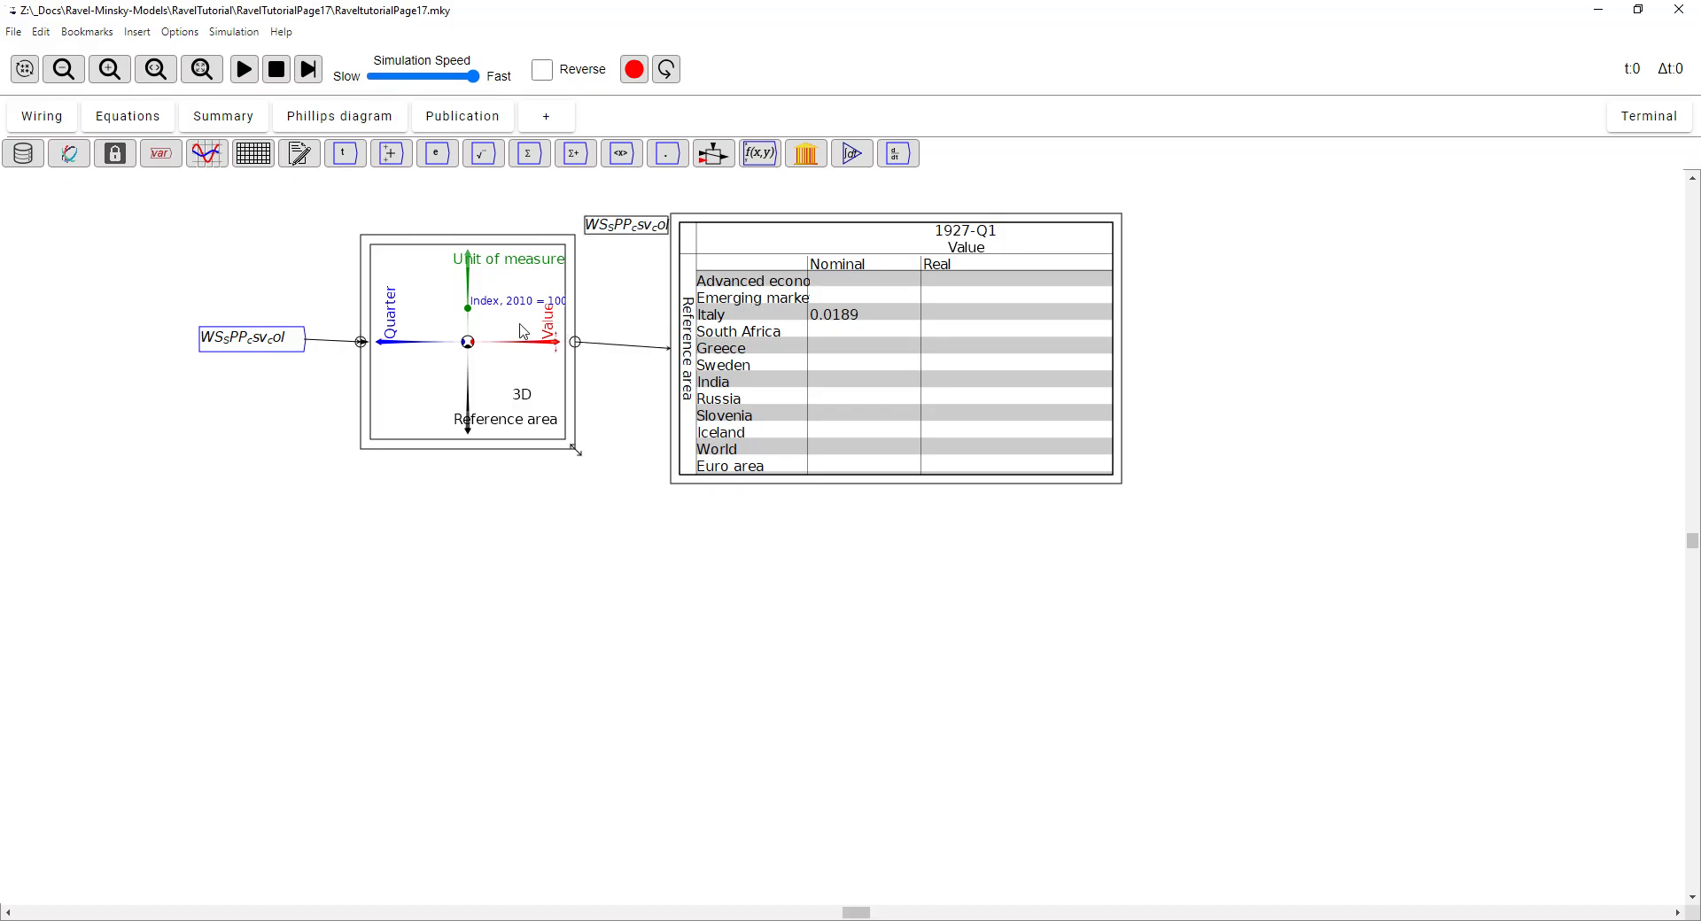
{"action": "left_click_drag", "start_coordinate": [472, 315], "coordinate": [467, 351]}
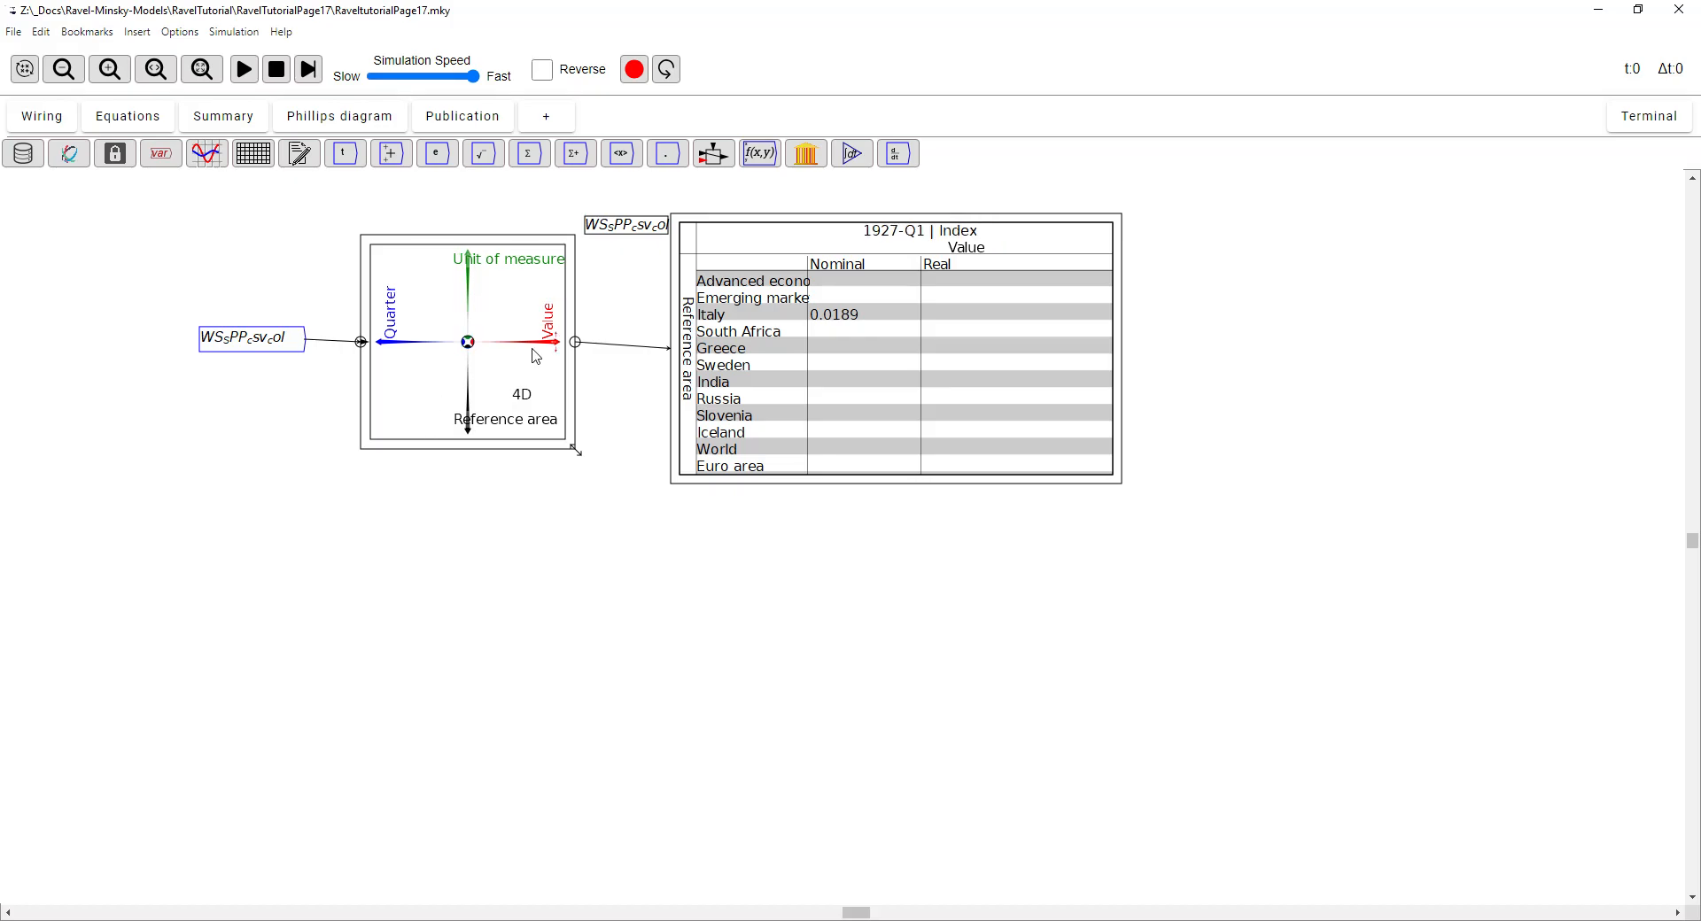
Step: Set the Unit of measure axis to sort forward
{"action": "right_click", "coordinate": [472, 273]}
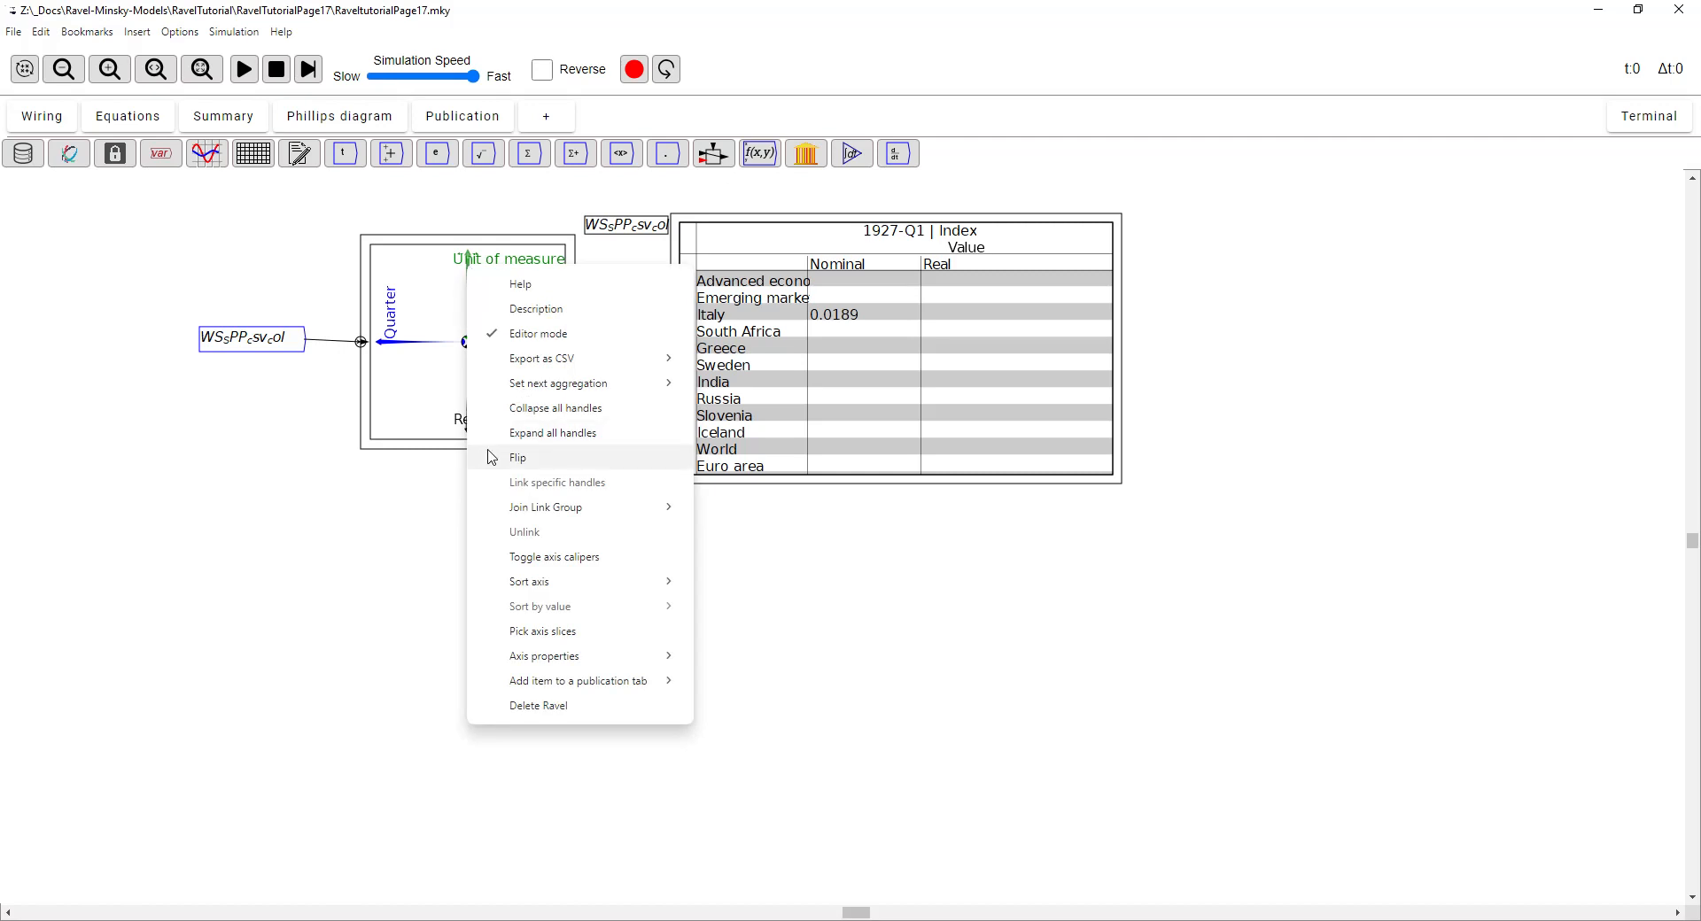
{"action": "mouse_move", "coordinate": [543, 587]}
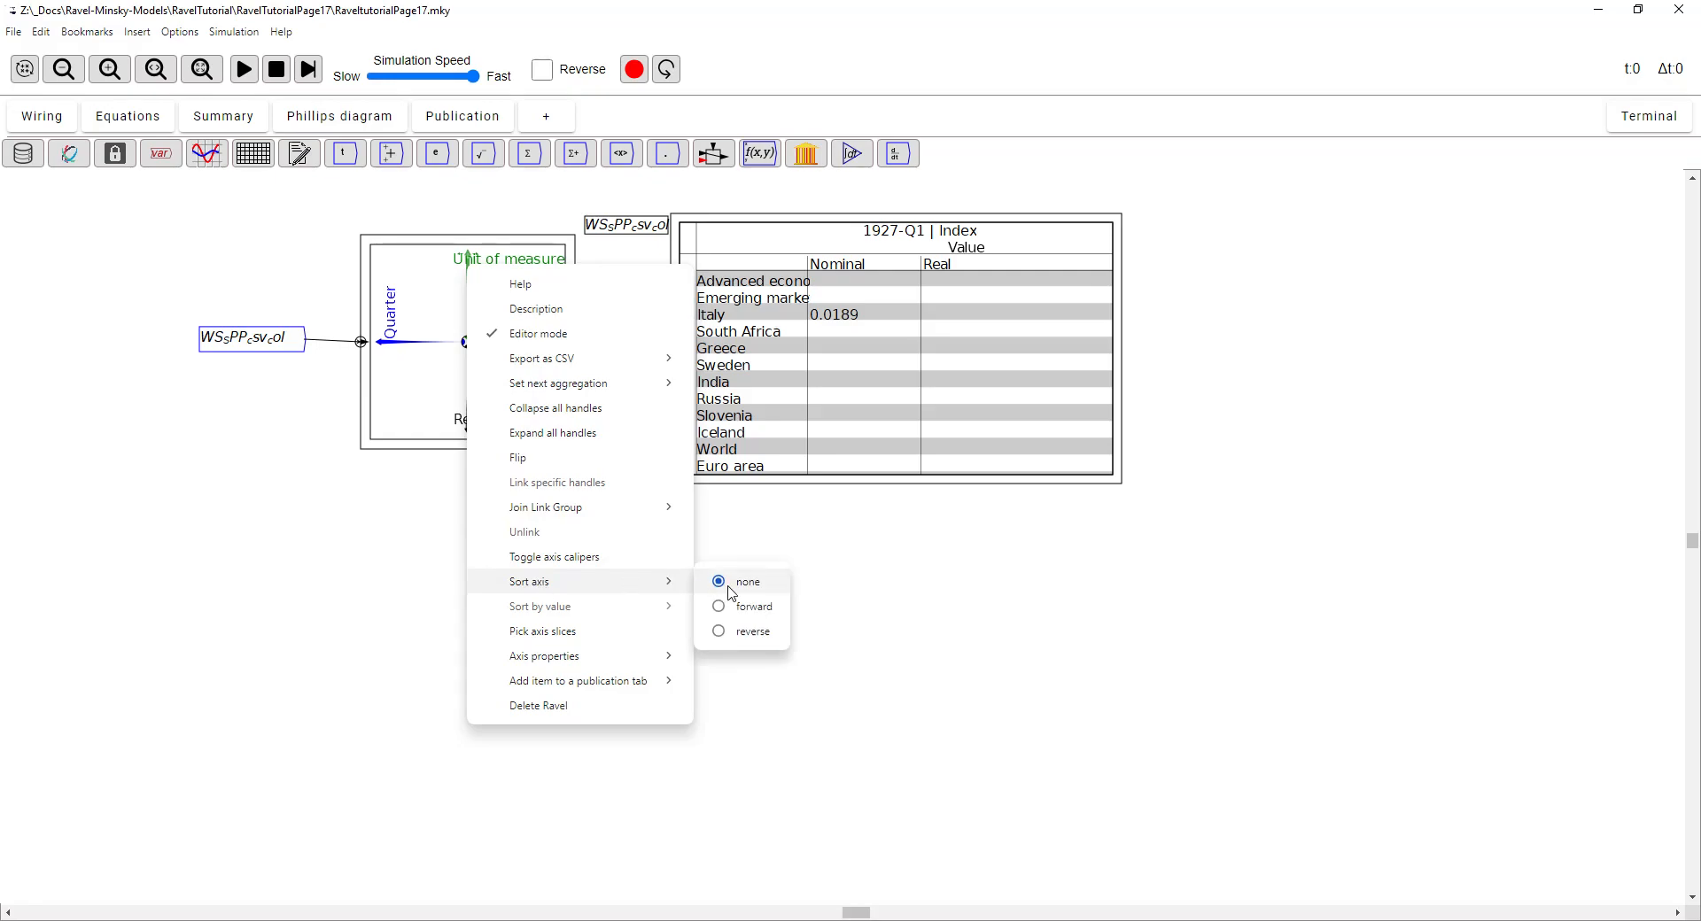
{"action": "left_click", "coordinate": [748, 611]}
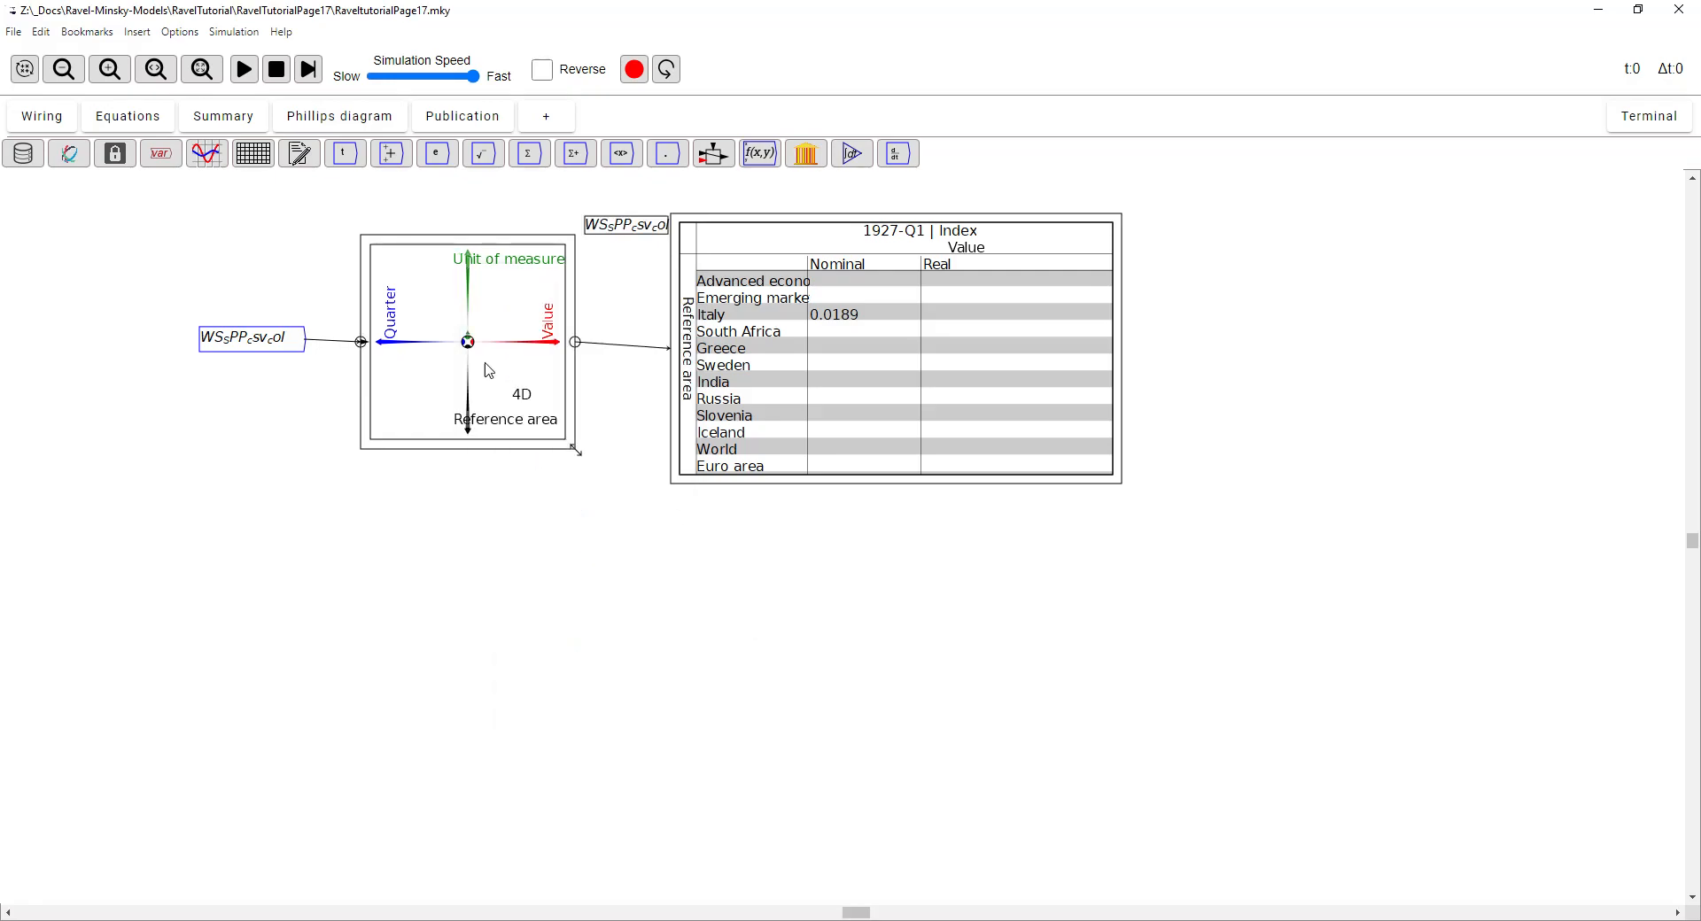
{"action": "left_click", "coordinate": [25, 70]}
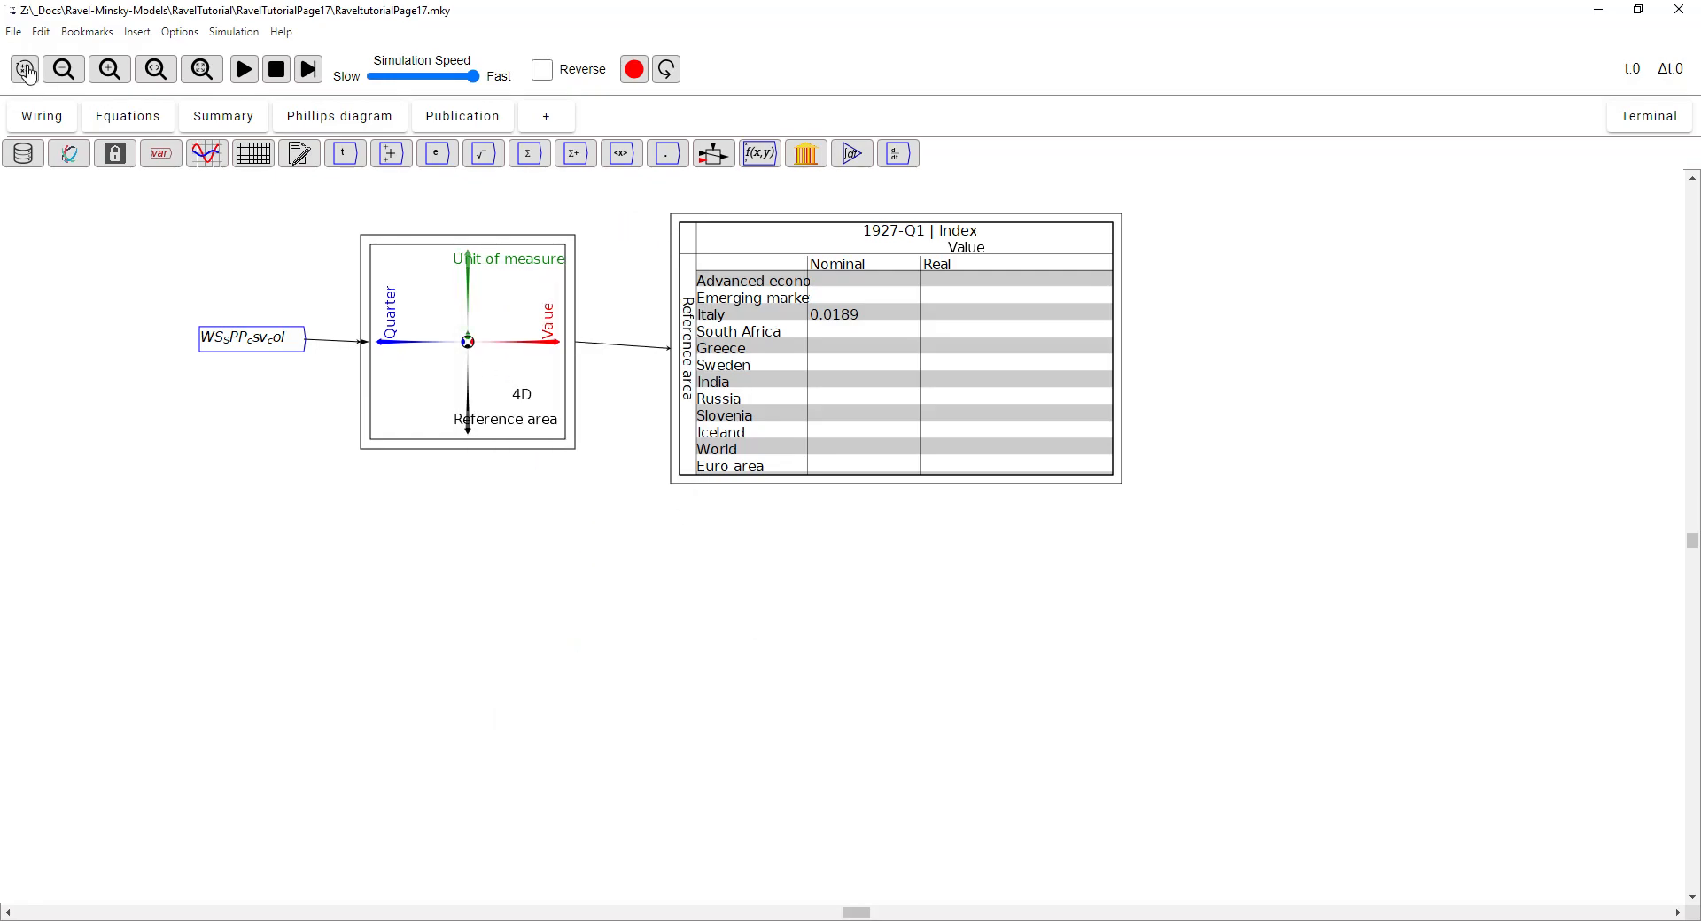